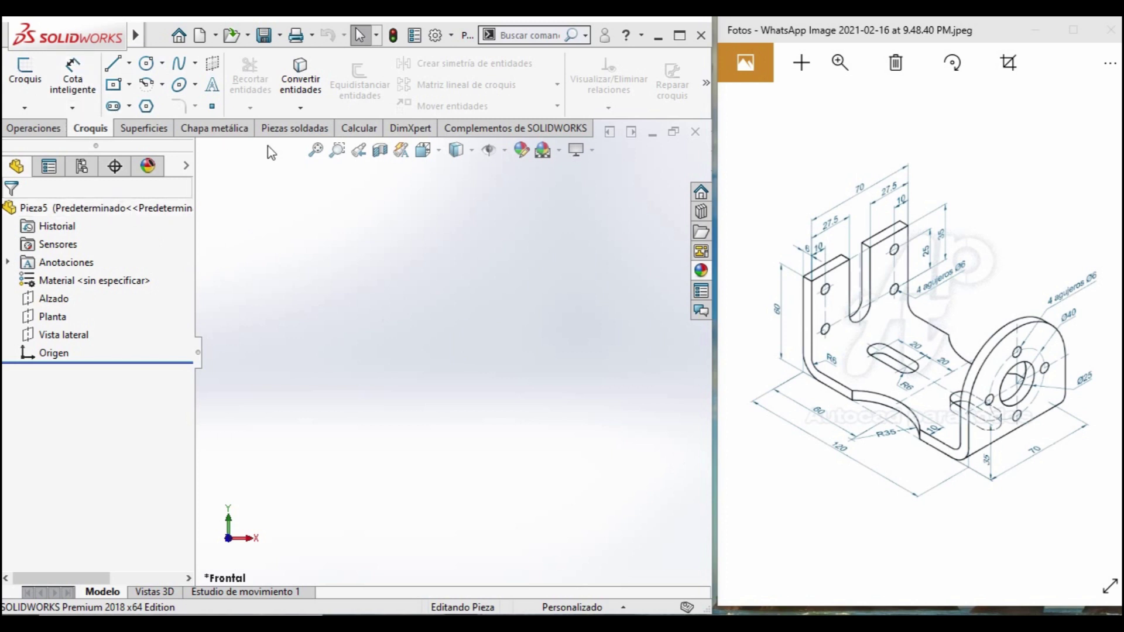
Sketch an open U on the front plane: a base centred on the origin plus two vertical sides.
{"action": "left_click", "coordinate": [119, 71]}
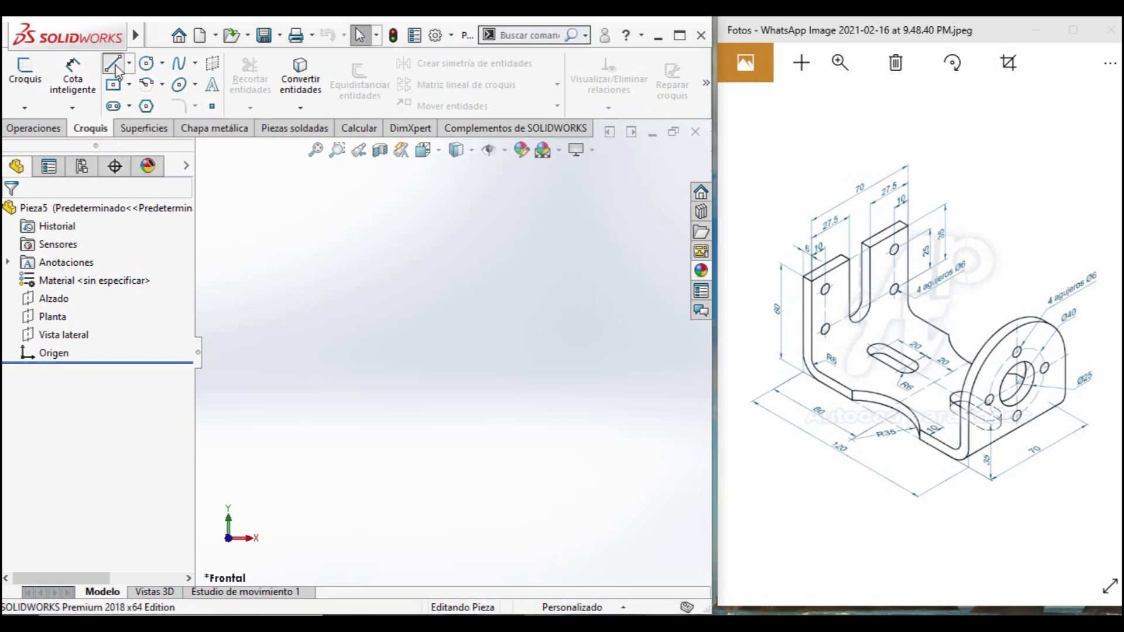
{"action": "left_click", "coordinate": [377, 282]}
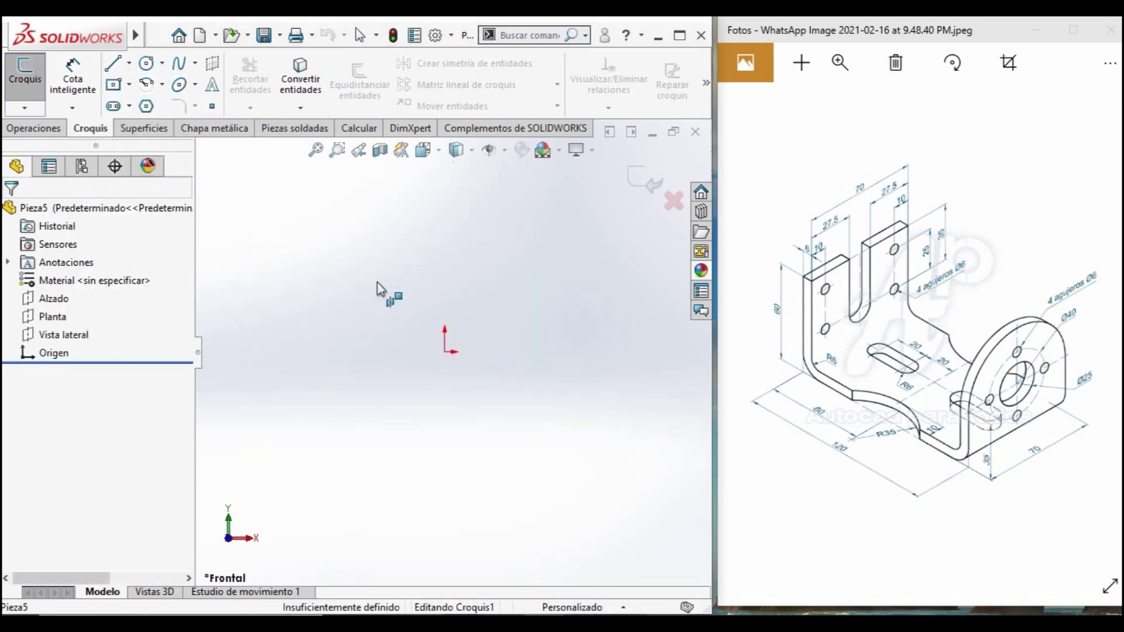
{"action": "left_click", "coordinate": [128, 62]}
{"action": "key", "text": "Escape"}
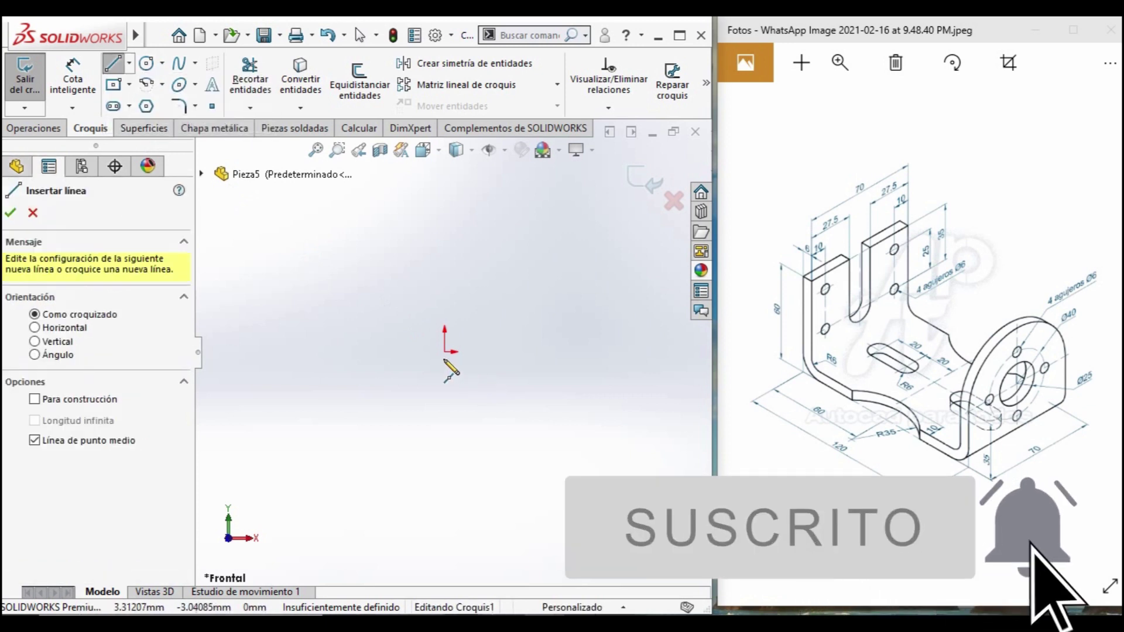
{"action": "left_click", "coordinate": [445, 351]}
{"action": "left_click", "coordinate": [604, 352]}
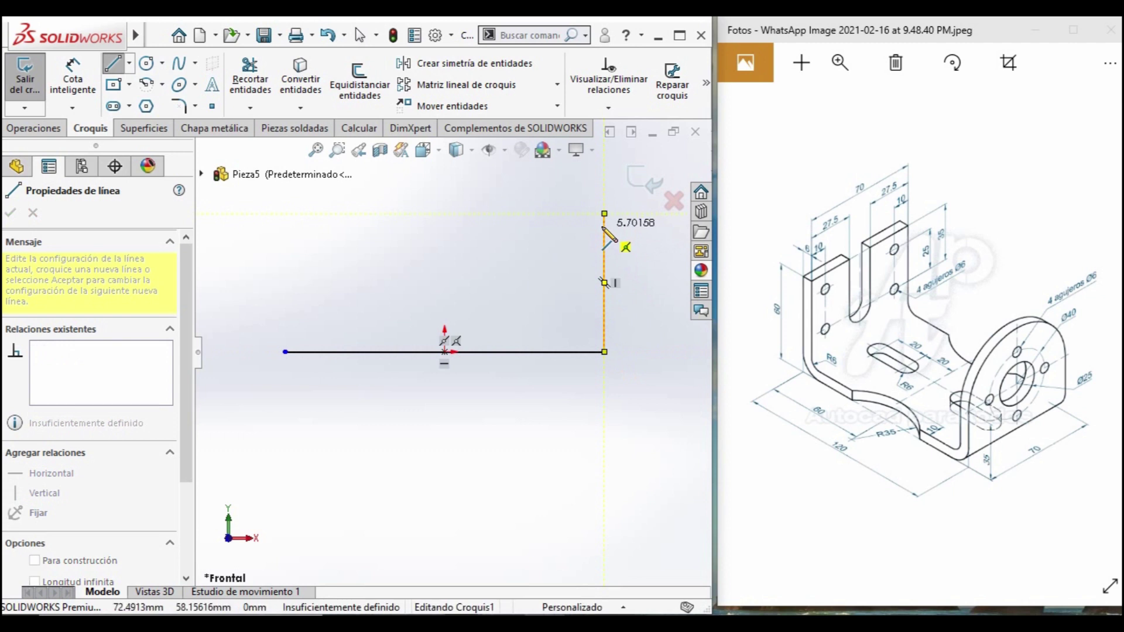
{"action": "left_click", "coordinate": [604, 214]}
{"action": "key", "text": "Escape"}
{"action": "key", "text": "Escape"}
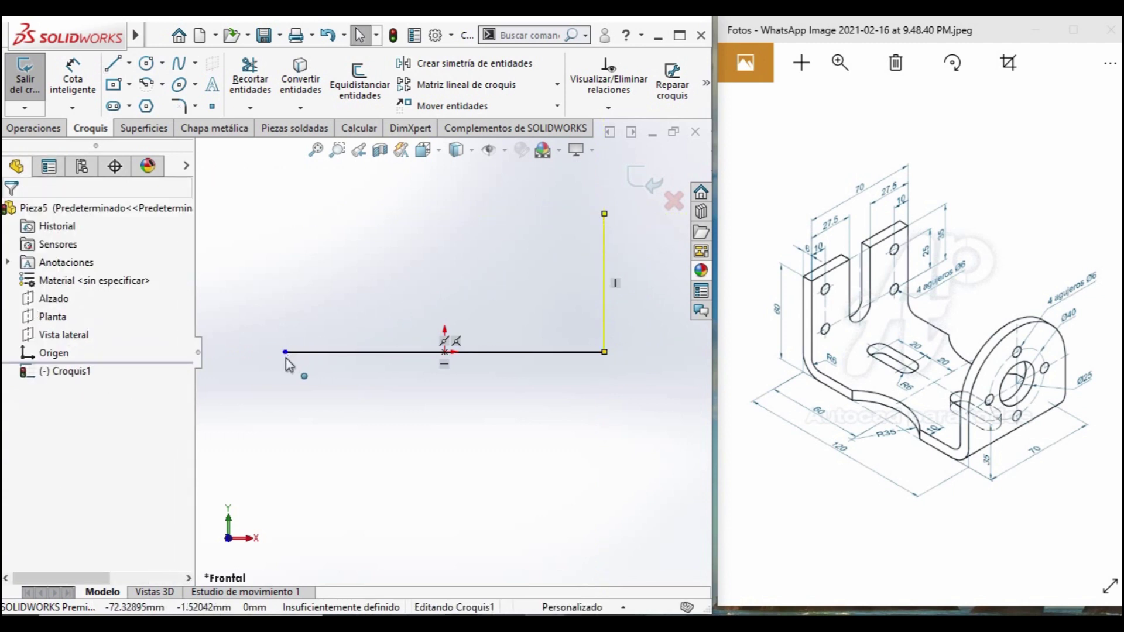
{"action": "key", "text": "l"}
{"action": "left_click", "coordinate": [285, 351]}
{"action": "left_click", "coordinate": [285, 222]}
{"action": "key", "text": "Escape"}
{"action": "key", "text": "Escape"}
Dimension the base at 120 mm, the left side at 60 mm and the right side at 70 mm.
{"action": "left_click", "coordinate": [88, 92]}
{"action": "left_click", "coordinate": [393, 351]}
{"action": "left_click", "coordinate": [391, 418]}
{"action": "type", "text": "120"}
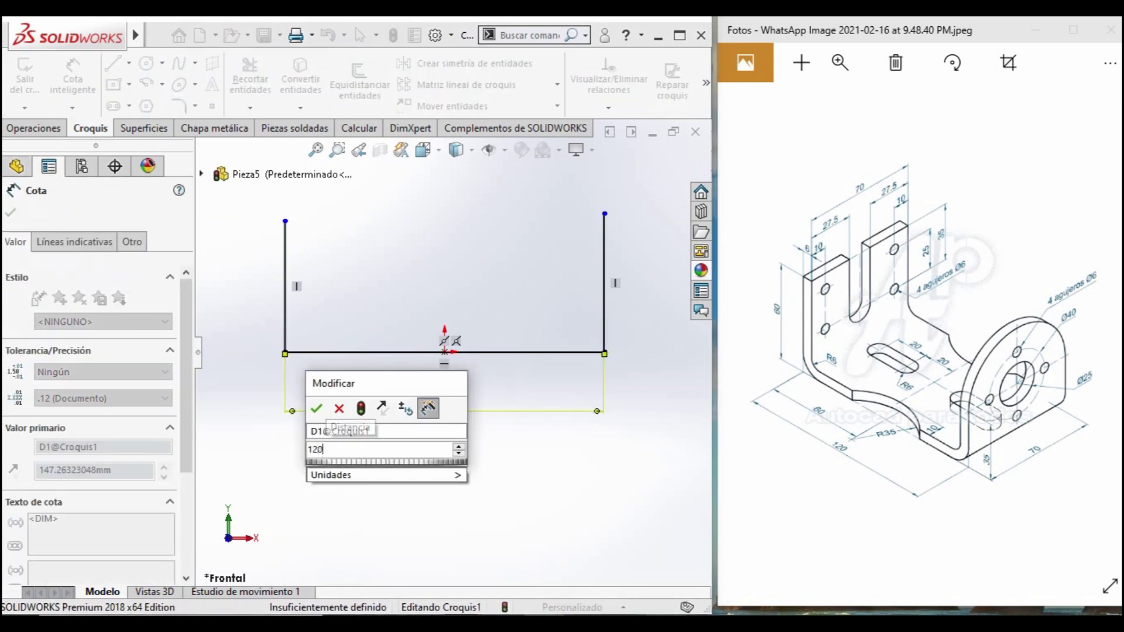
{"action": "key", "text": "Return"}
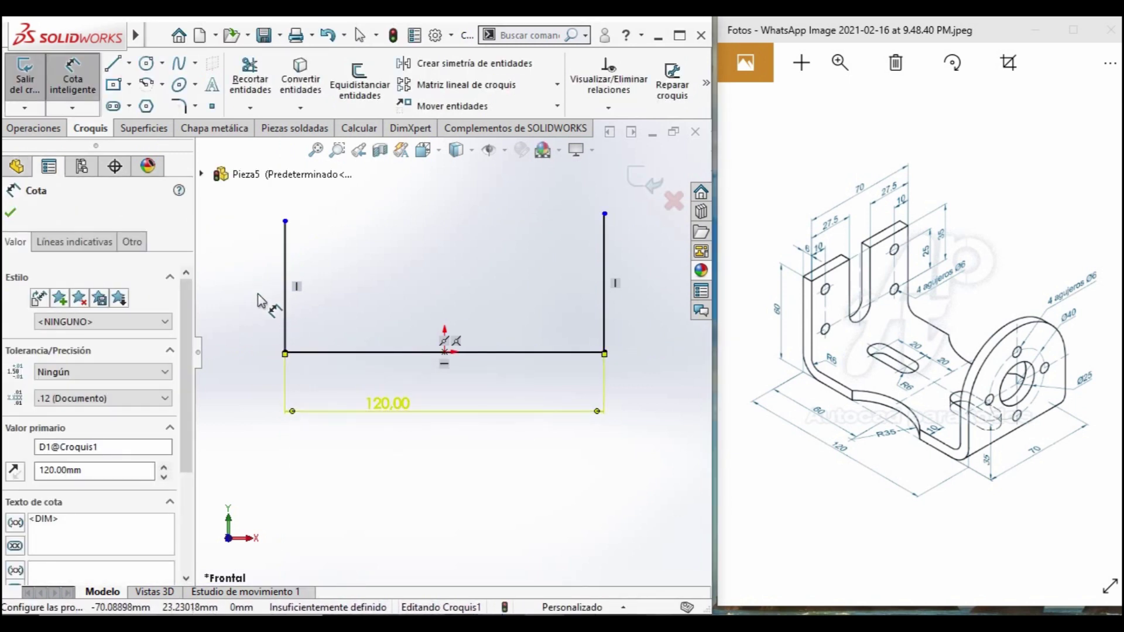
{"action": "left_click", "coordinate": [283, 321]}
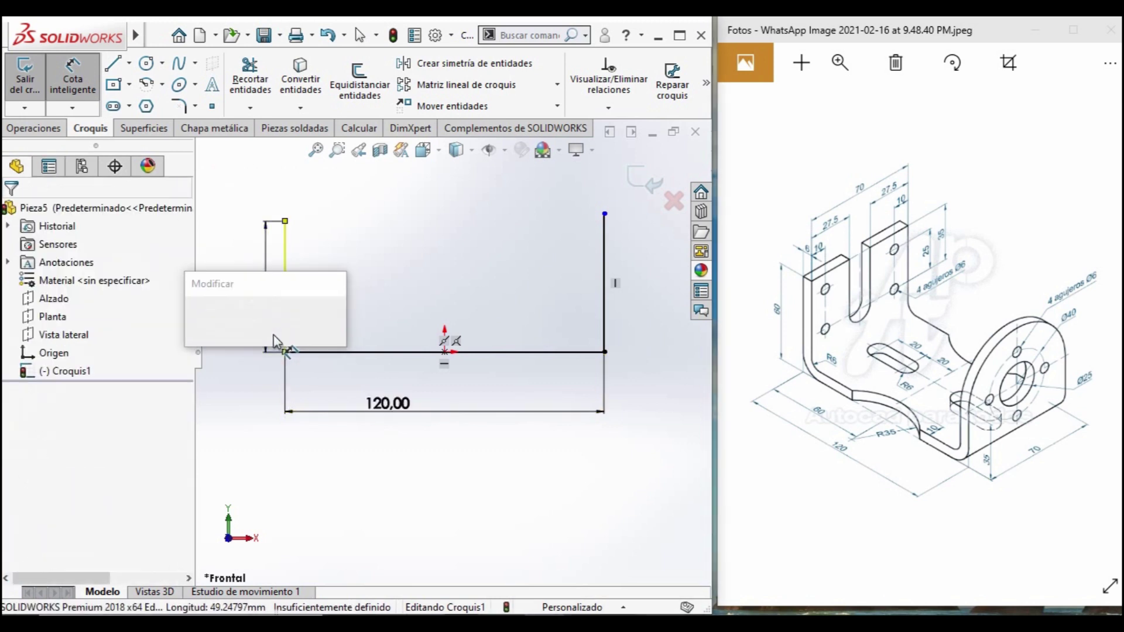
{"action": "type", "text": "60"}
{"action": "key", "text": "Return"}
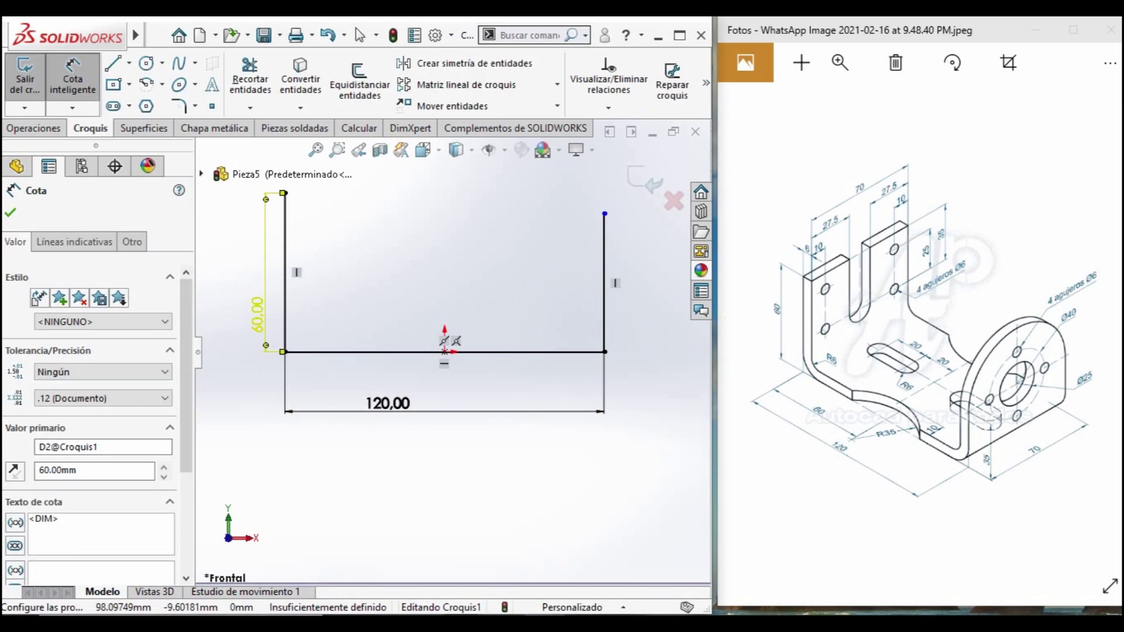
{"action": "left_click", "coordinate": [607, 317]}
{"action": "left_click", "coordinate": [652, 339]}
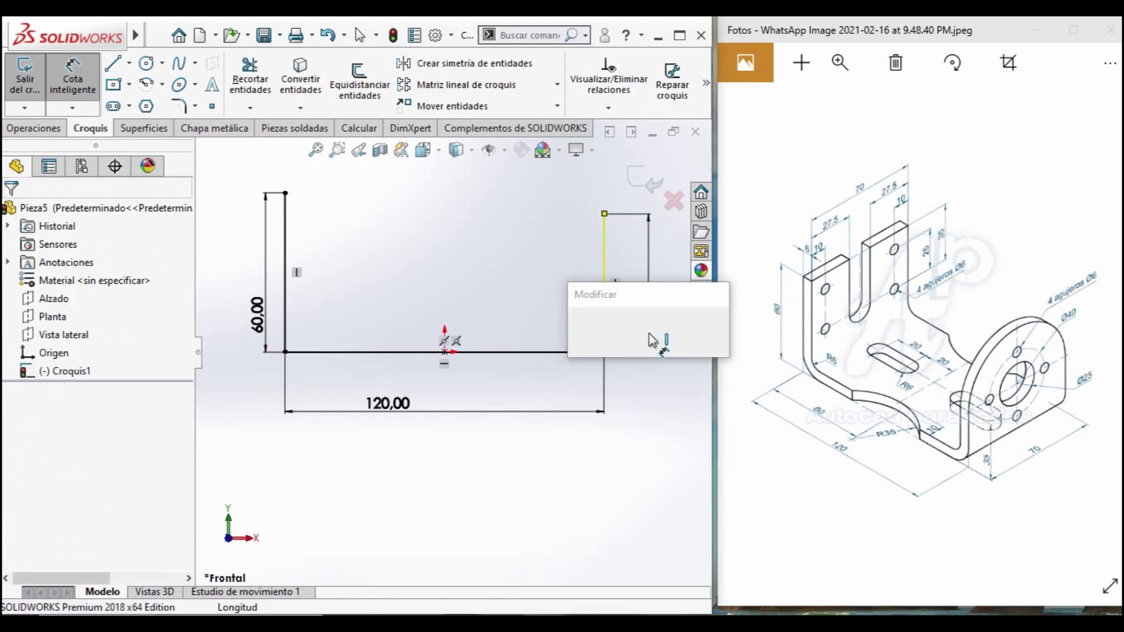
{"action": "type", "text": "70"}
{"action": "key", "text": "Return"}
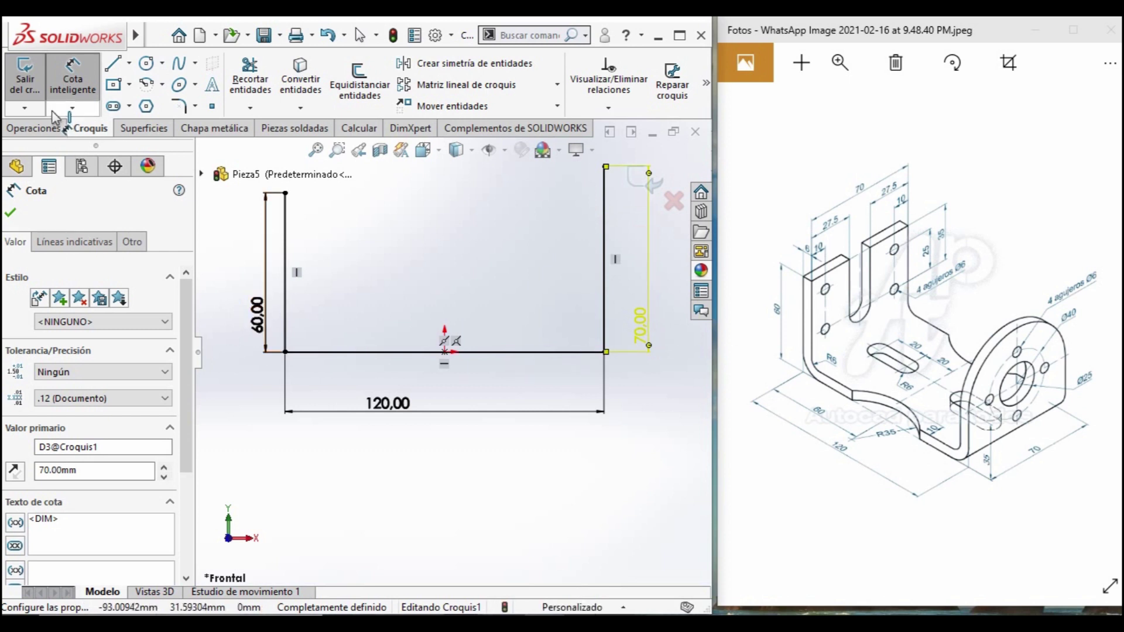
{"action": "left_click", "coordinate": [37, 129]}
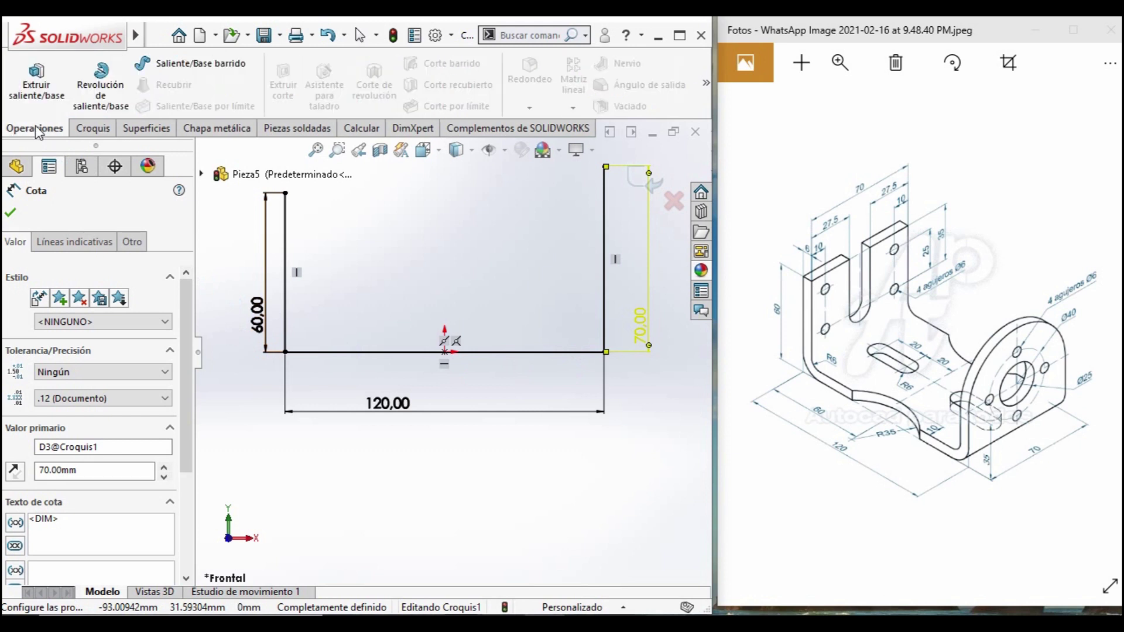
Create a sheet-metal base flange 70 mm deep, 6 mm thick, with 6 mm bend radii.
{"action": "left_click", "coordinate": [227, 134]}
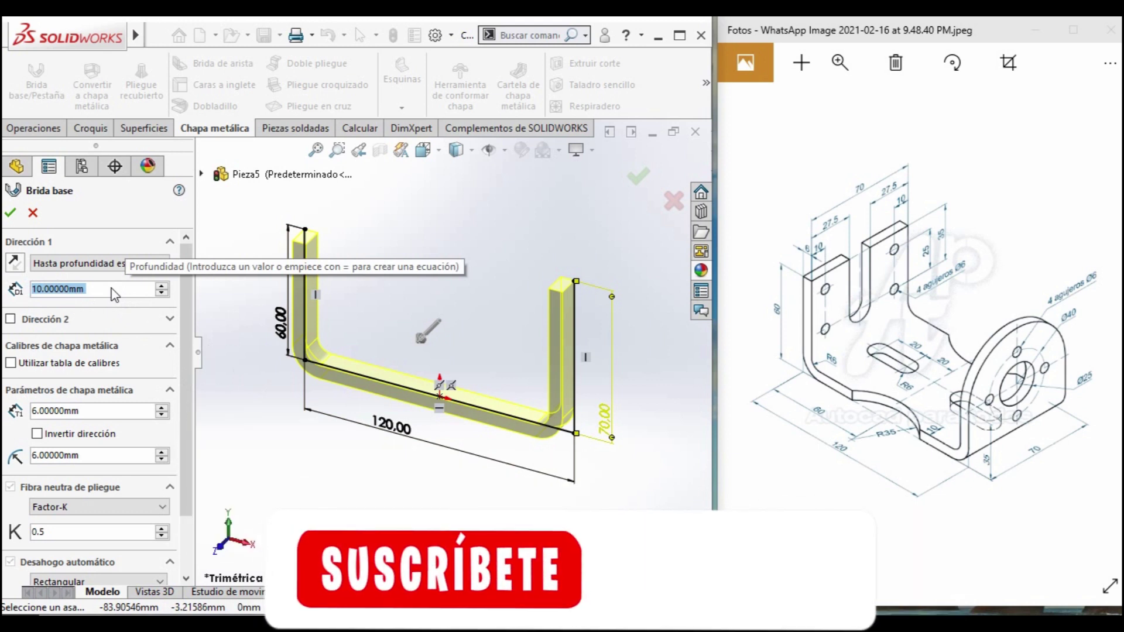
{"action": "type", "text": "70"}
{"action": "key", "text": "Return"}
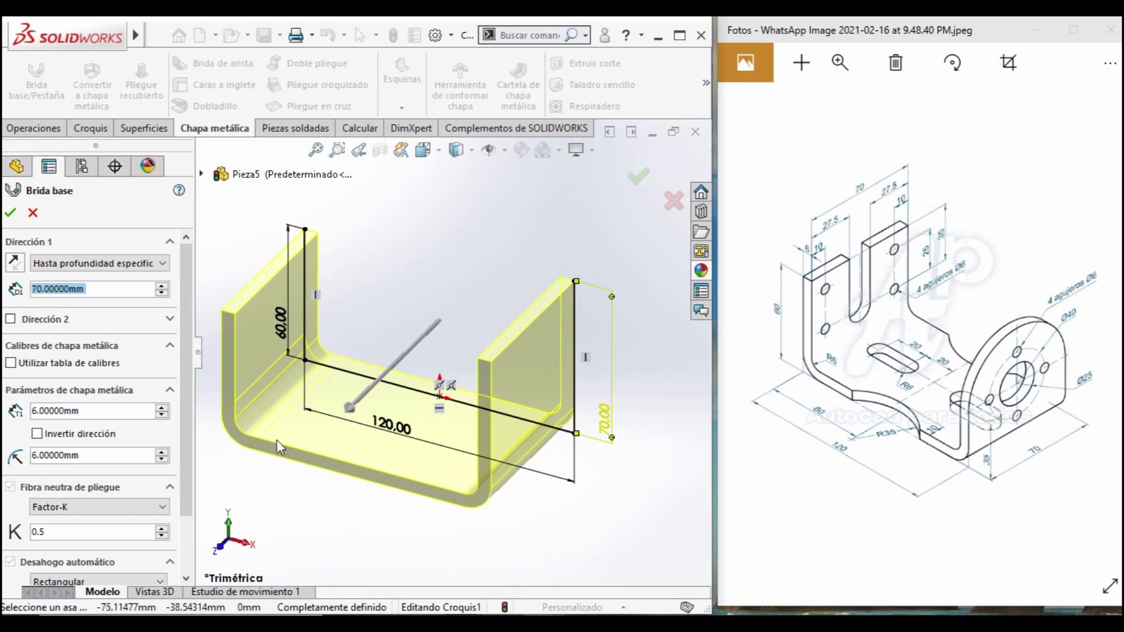
{"action": "left_click", "coordinate": [11, 214]}
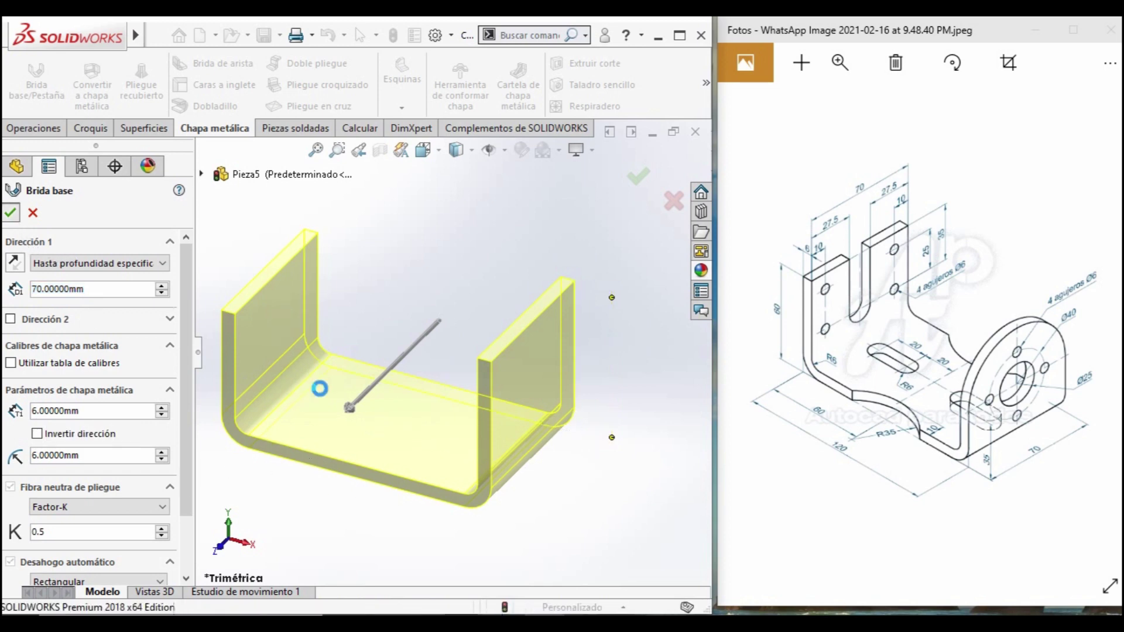
Orbit the part and view it from the front to inspect the new flange.
{"action": "scroll", "coordinate": [409, 421], "scroll_direction": "down", "scroll_amount": 5}
{"action": "scroll", "coordinate": [414, 421], "scroll_direction": "up", "scroll_amount": 3}
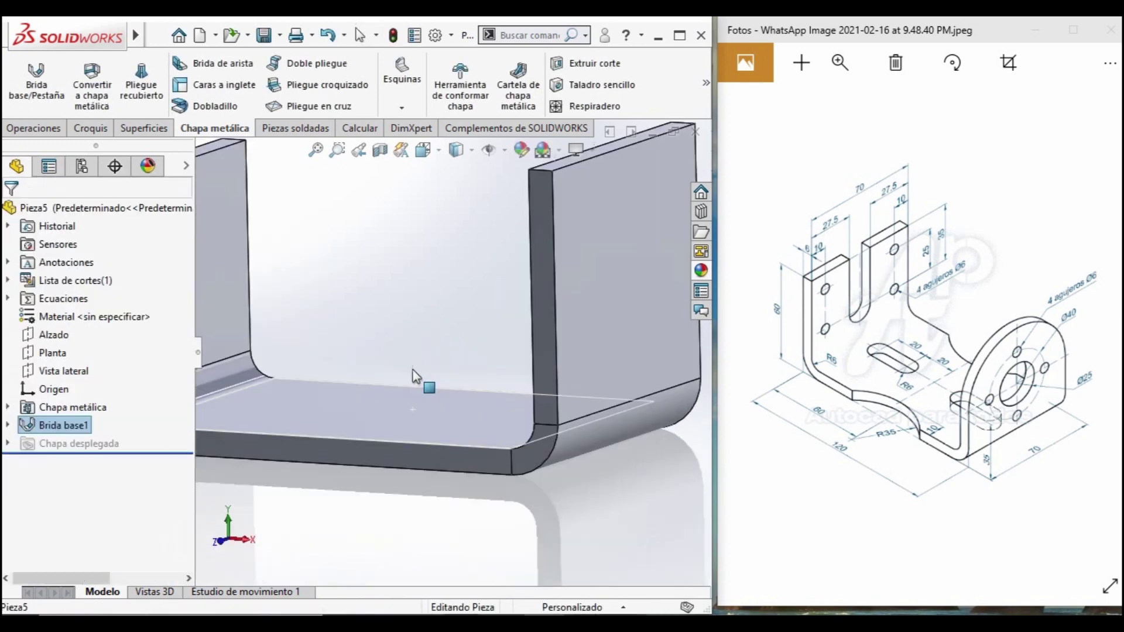
{"action": "middle_click_drag", "start_coordinate": [426, 389], "coordinate": [409, 371]}
{"action": "mouse_move", "coordinate": [476, 427]}
{"action": "middle_mouse_down"}
{"action": "mouse_move", "coordinate": [496, 423]}
{"action": "mouse_move", "coordinate": [462, 448]}
{"action": "middle_mouse_up"}
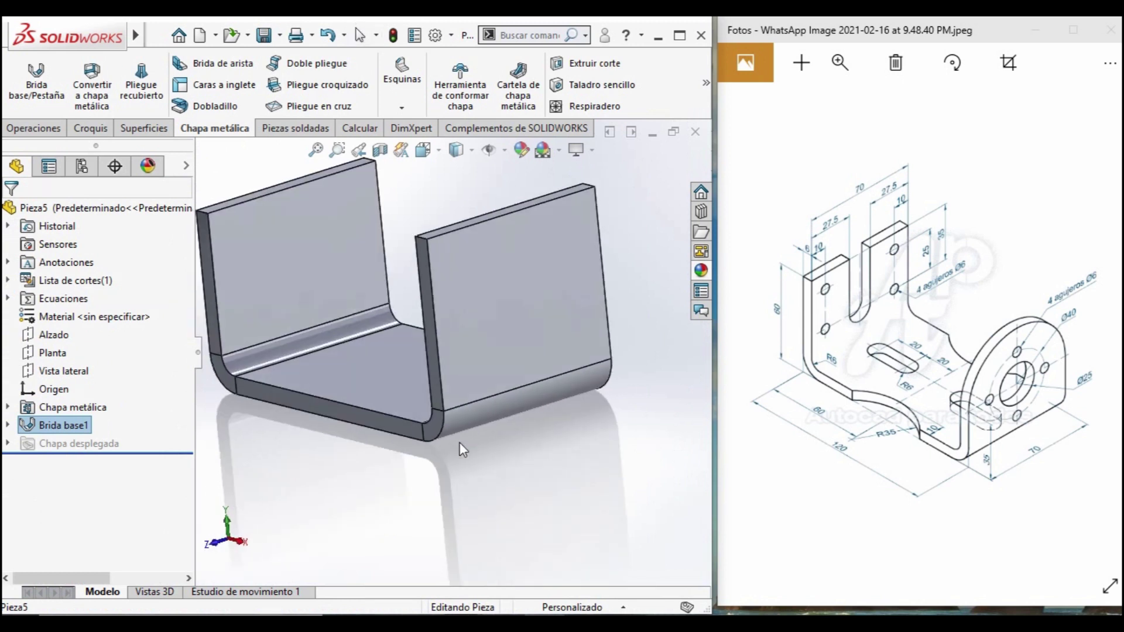
{"action": "key", "text": "ctrl+1"}
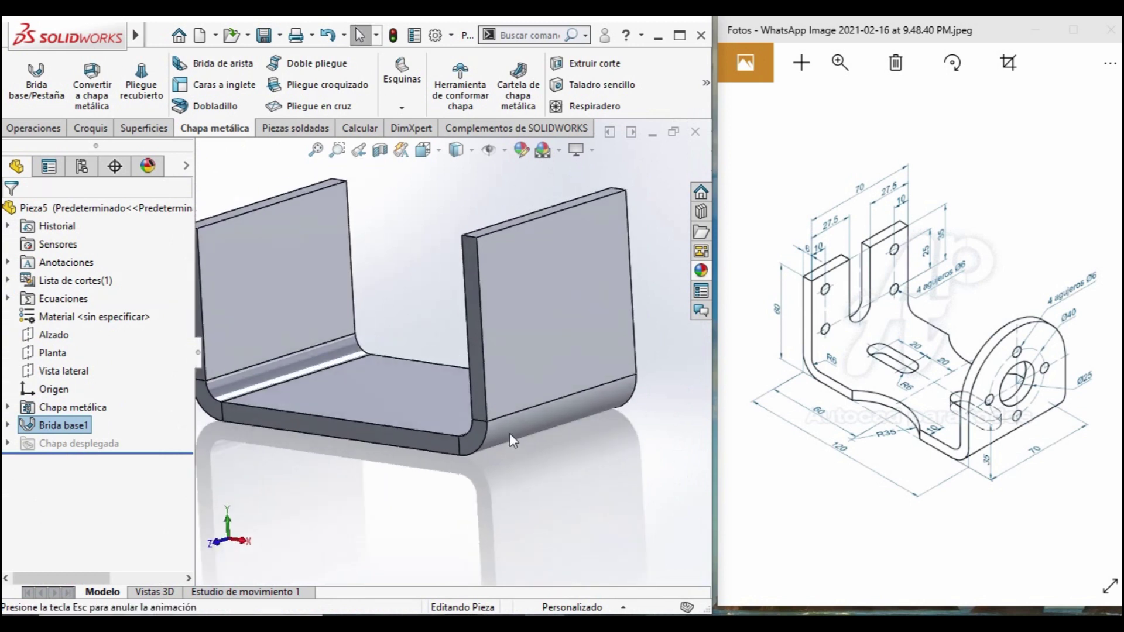
{"action": "scroll", "coordinate": [597, 433], "scroll_direction": "up", "scroll_amount": 2}
{"action": "mouse_move", "coordinate": [602, 427]}
{"action": "middle_mouse_down"}
{"action": "mouse_move", "coordinate": [565, 465]}
{"action": "mouse_move", "coordinate": [572, 449]}
{"action": "mouse_move", "coordinate": [561, 445]}
{"action": "middle_mouse_up"}
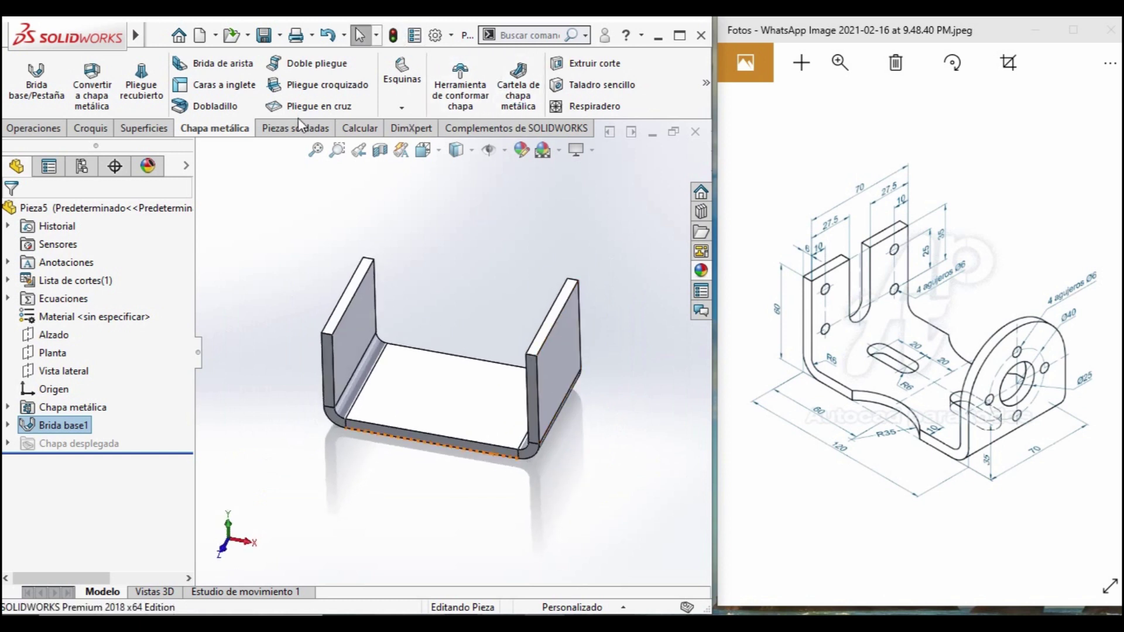
{"action": "left_click", "coordinate": [13, 131]}
Apply a full round fillet to the flange end using its inner, end and outer faces.
{"action": "left_click", "coordinate": [528, 108]}
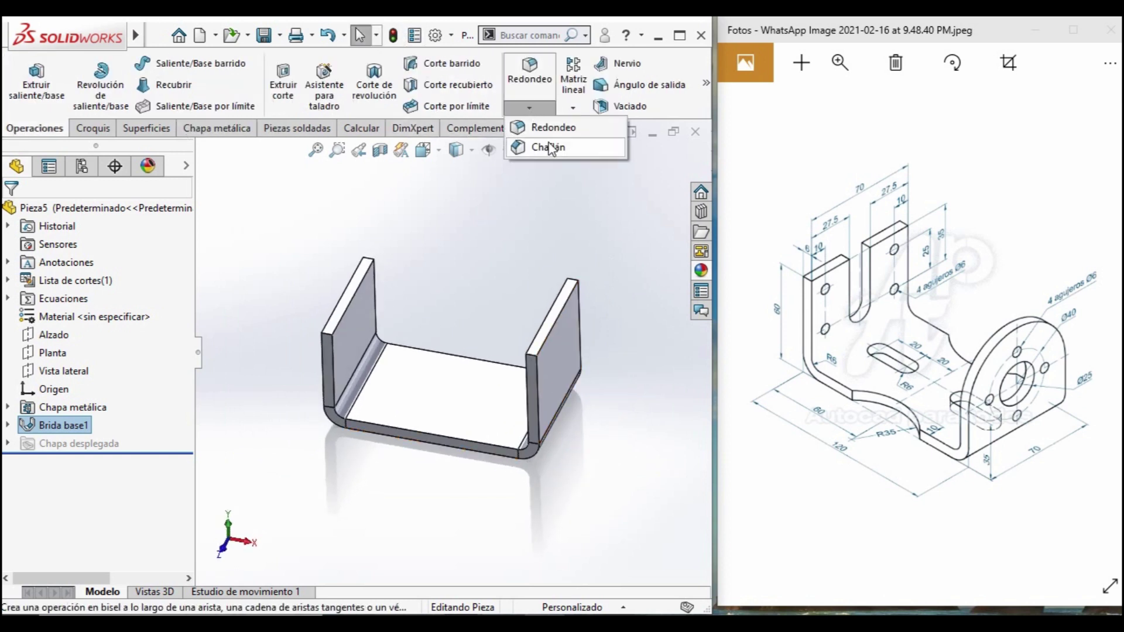
{"action": "left_click", "coordinate": [553, 128]}
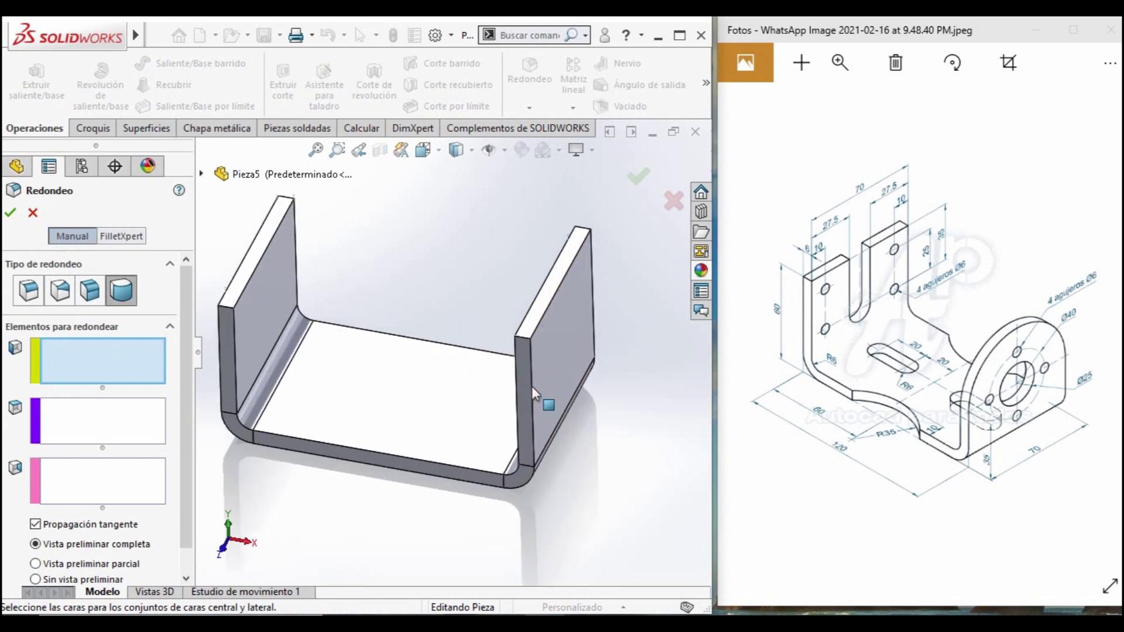
{"action": "scroll", "coordinate": [531, 386], "scroll_direction": "down", "scroll_amount": 5}
{"action": "left_click", "coordinate": [511, 386]}
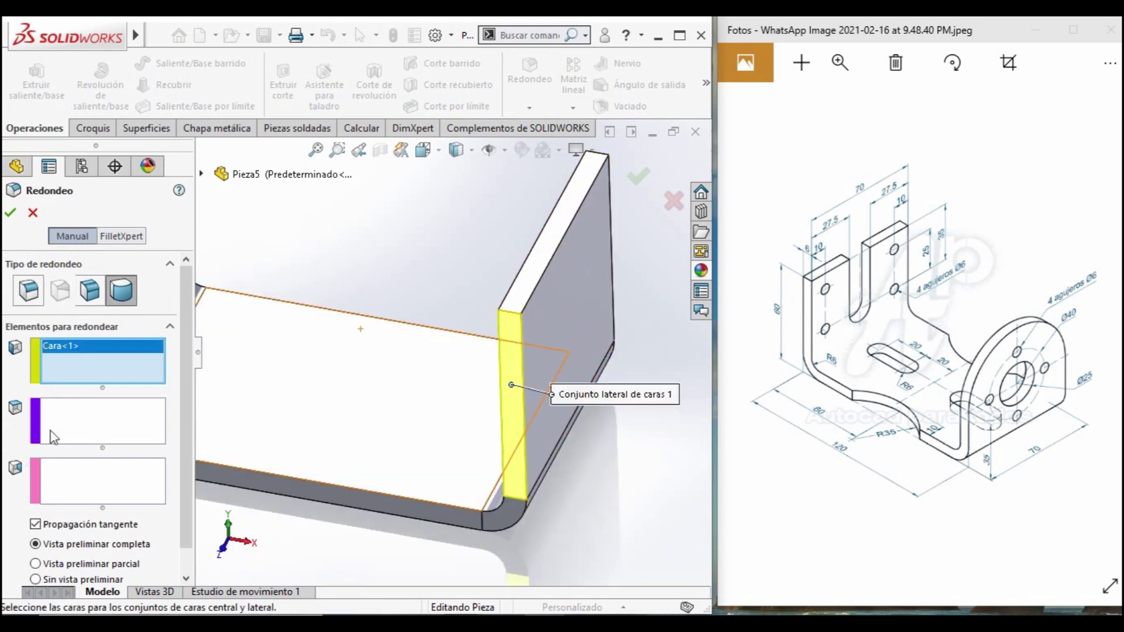
{"action": "left_click", "coordinate": [82, 421]}
{"action": "left_click", "coordinate": [560, 244]}
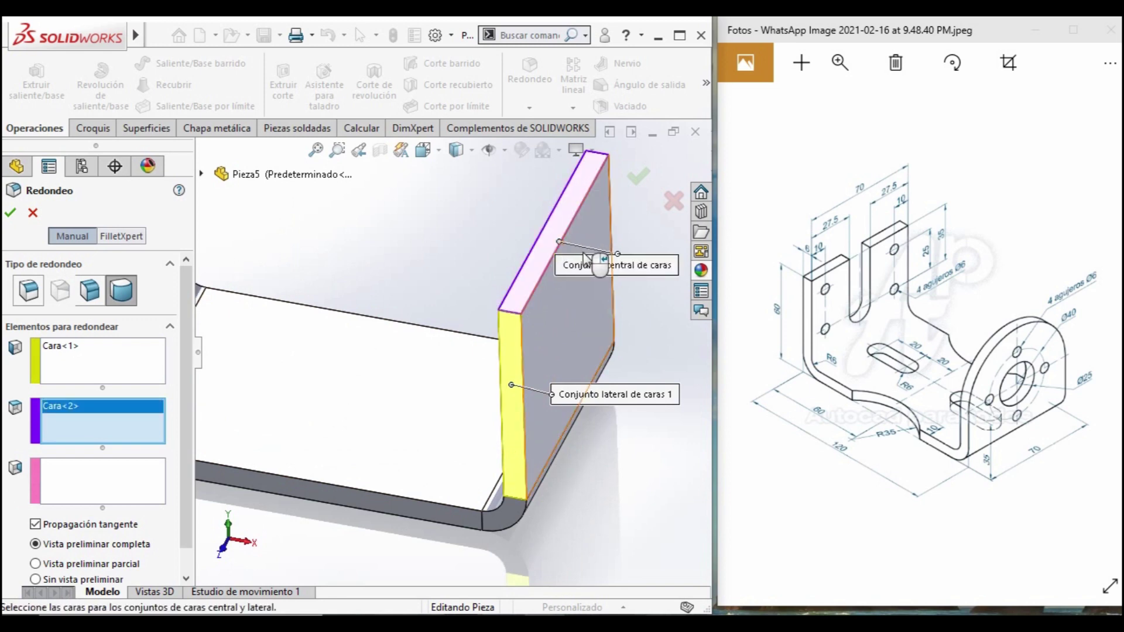
{"action": "middle_click_drag", "start_coordinate": [561, 245], "coordinate": [246, 515]}
{"action": "left_click", "coordinate": [66, 500]}
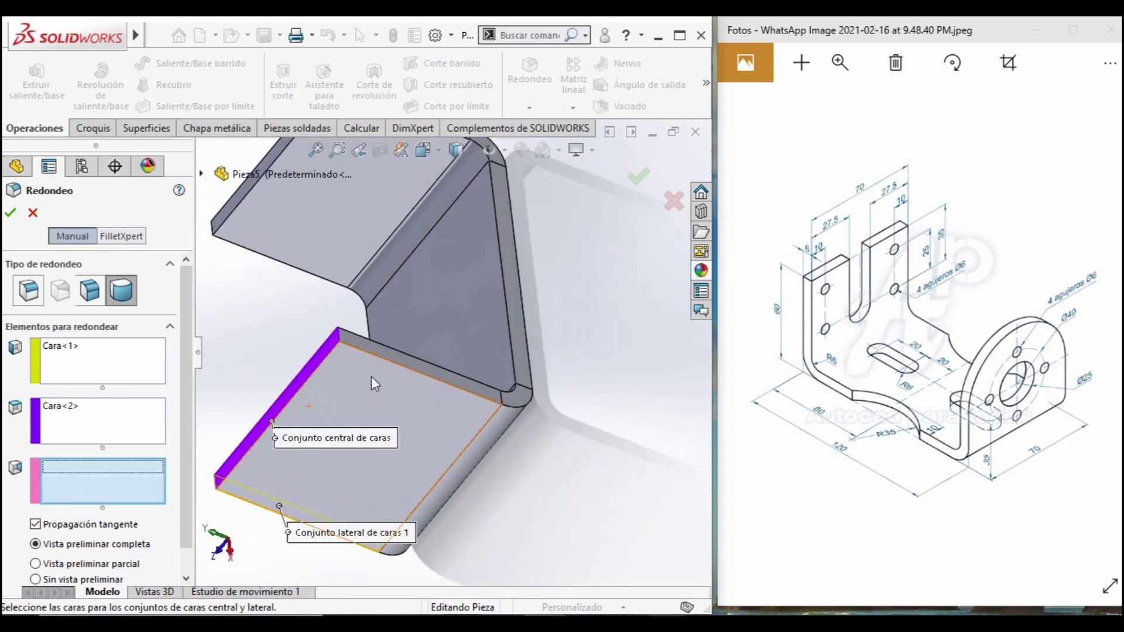
{"action": "left_click", "coordinate": [409, 363]}
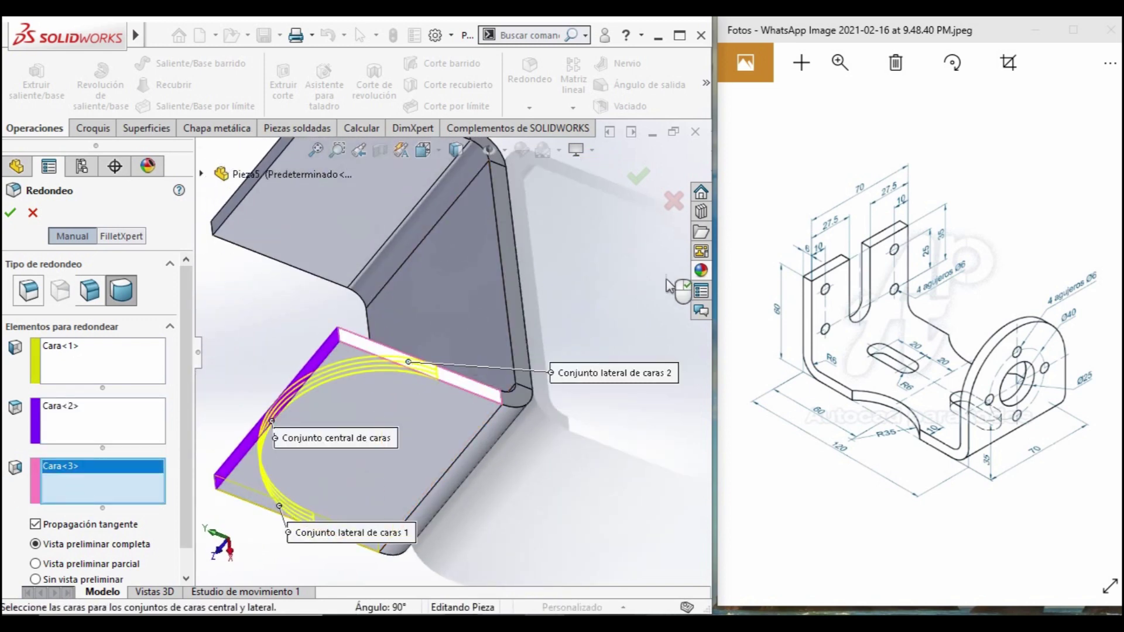
{"action": "key", "text": "Return"}
Select the rounded flange face to sketch on.
{"action": "scroll", "coordinate": [434, 423], "scroll_direction": "down", "scroll_amount": 3}
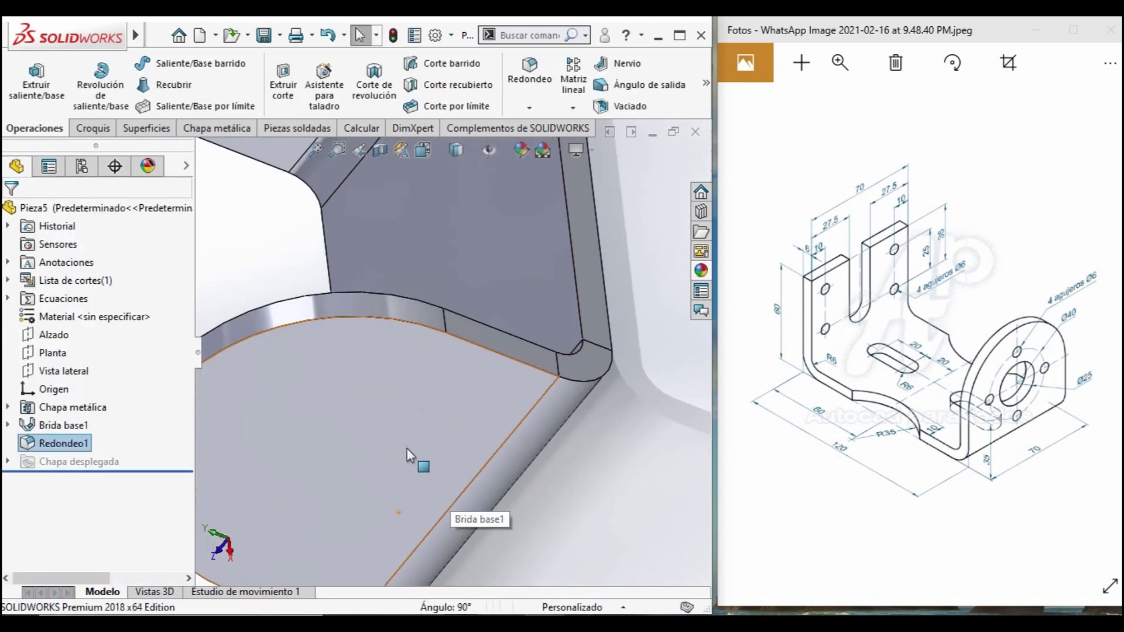
{"action": "left_click", "coordinate": [402, 447]}
{"action": "scroll", "coordinate": [403, 450], "scroll_direction": "up", "scroll_amount": 5}
{"action": "right_click_drag", "start_coordinate": [402, 445], "coordinate": [402, 447]}
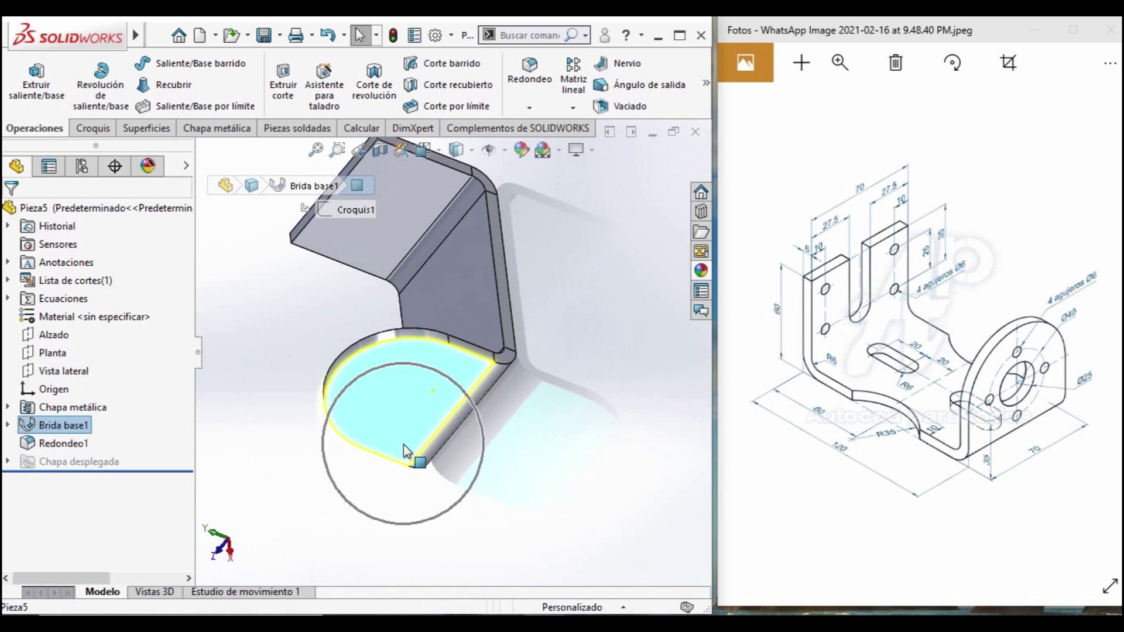
Start a sketch on the rounded flange with a 35 mm vertical line from the bottom edge midpoint.
{"action": "left_click", "coordinate": [82, 125]}
{"action": "left_click", "coordinate": [24, 76]}
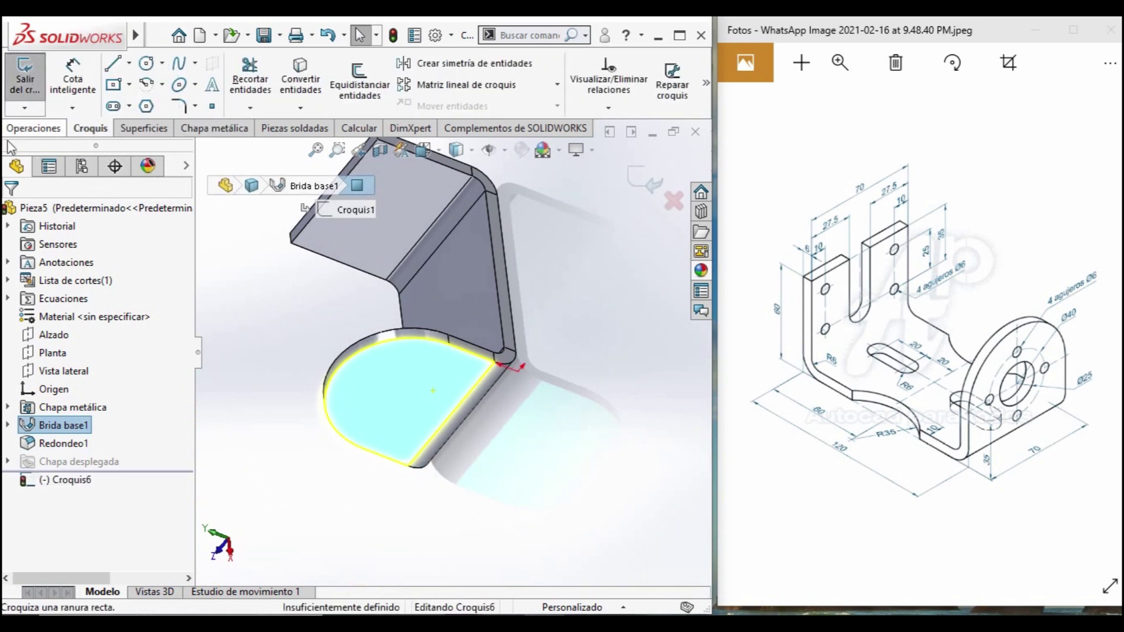
{"action": "key", "text": "ctrl+8"}
{"action": "mouse_move", "coordinate": [66, 35]}
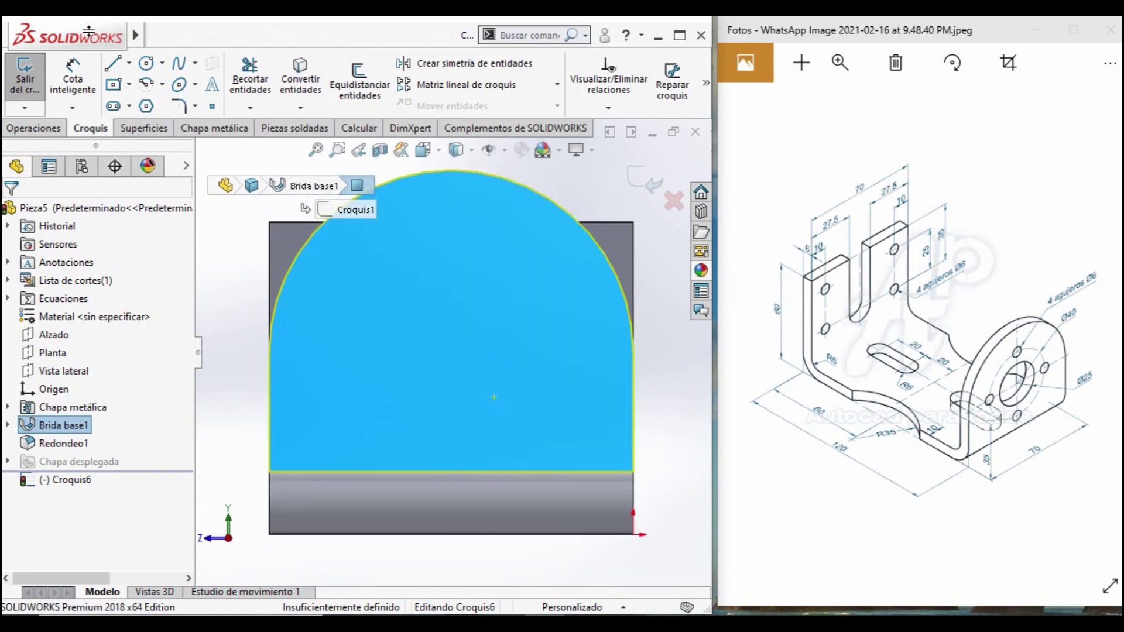
{"action": "left_click", "coordinate": [113, 63]}
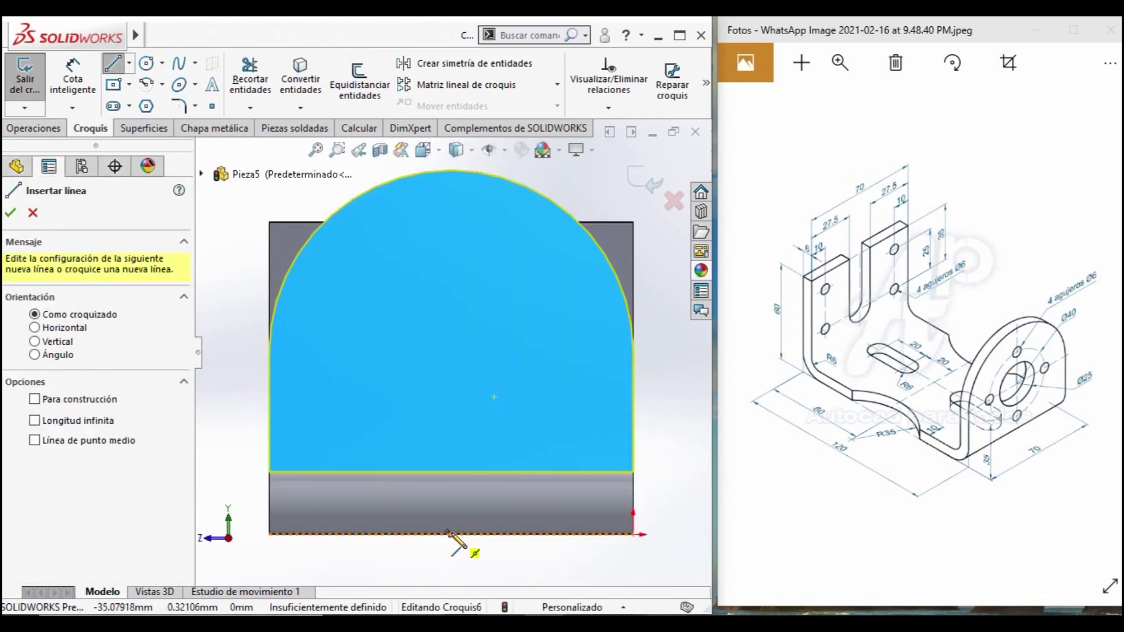
{"action": "left_click", "coordinate": [451, 534]}
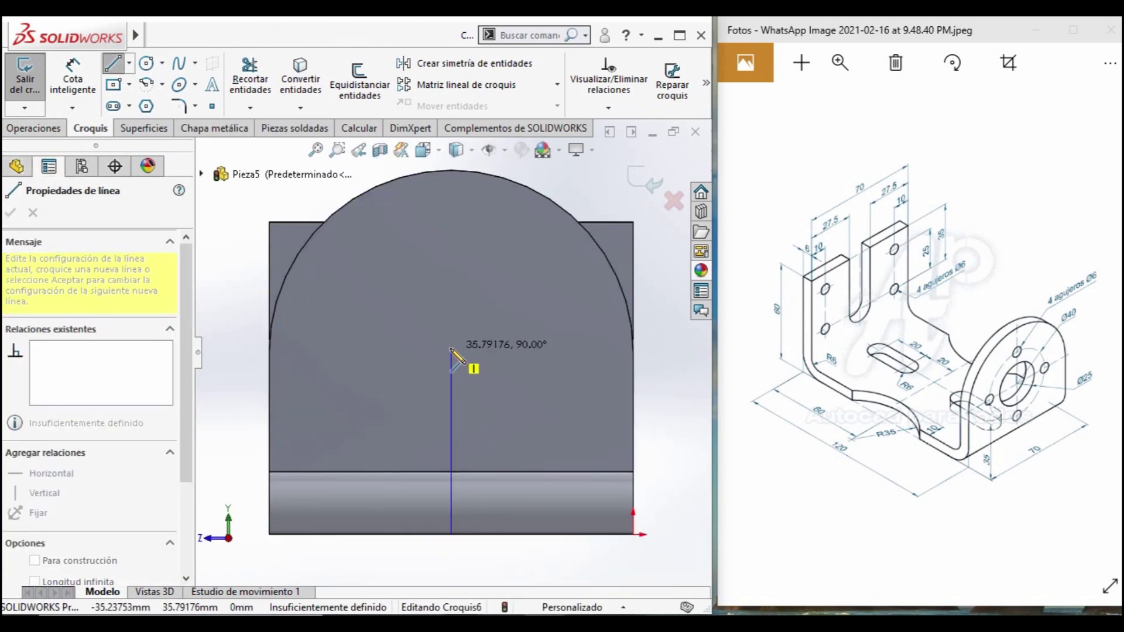
{"action": "left_click", "coordinate": [450, 348]}
{"action": "key", "text": "Escape"}
{"action": "left_click", "coordinate": [82, 76]}
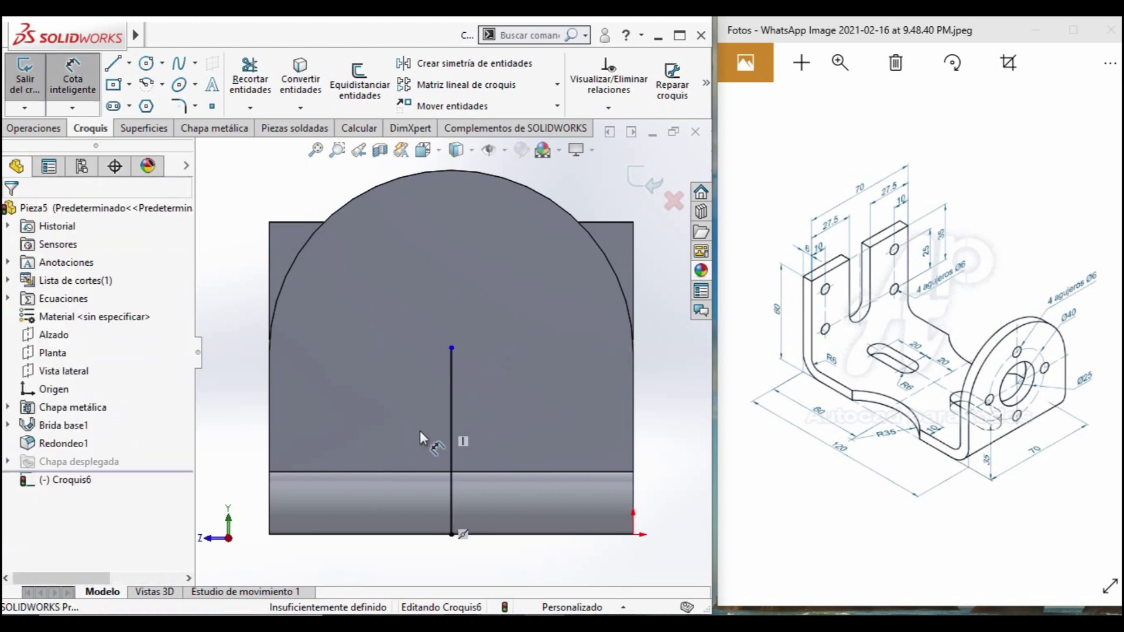
{"action": "left_click", "coordinate": [450, 417]}
{"action": "left_click", "coordinate": [550, 448]}
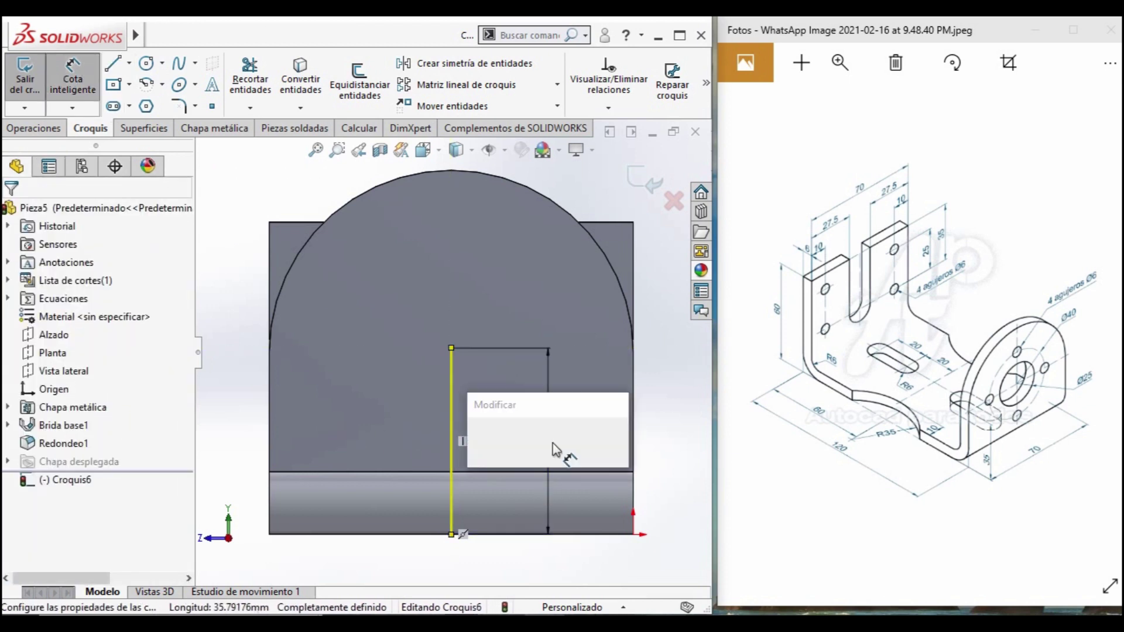
{"action": "type", "text": "35"}
{"action": "key", "text": "Return"}
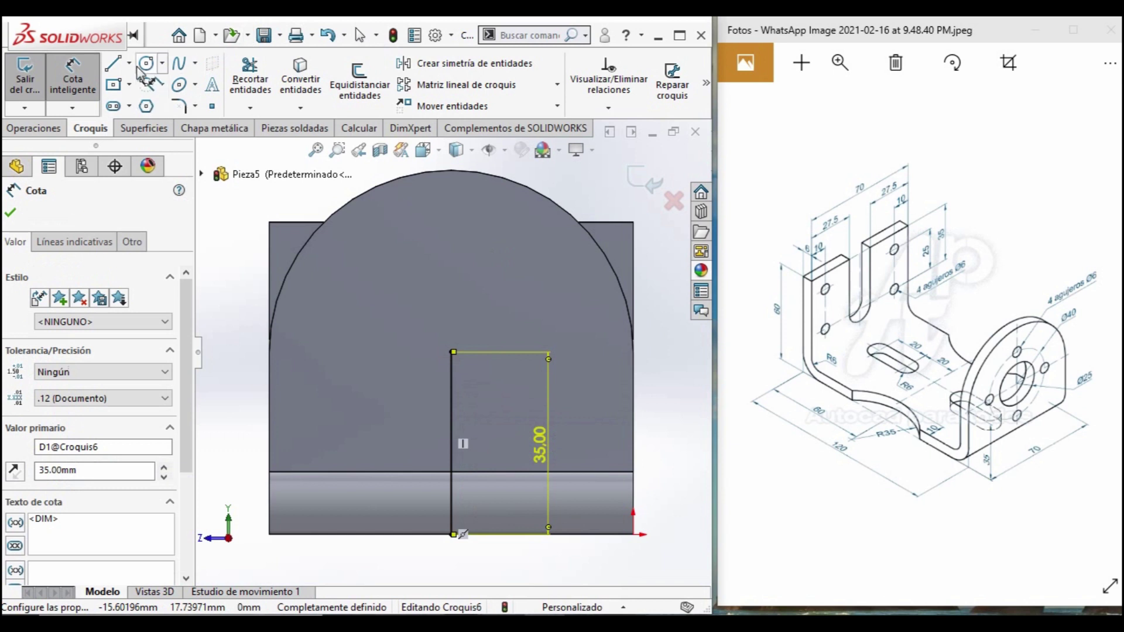
Draw concentric Ø25 and Ø40 circles centred on the line's top end.
{"action": "left_click", "coordinate": [146, 64]}
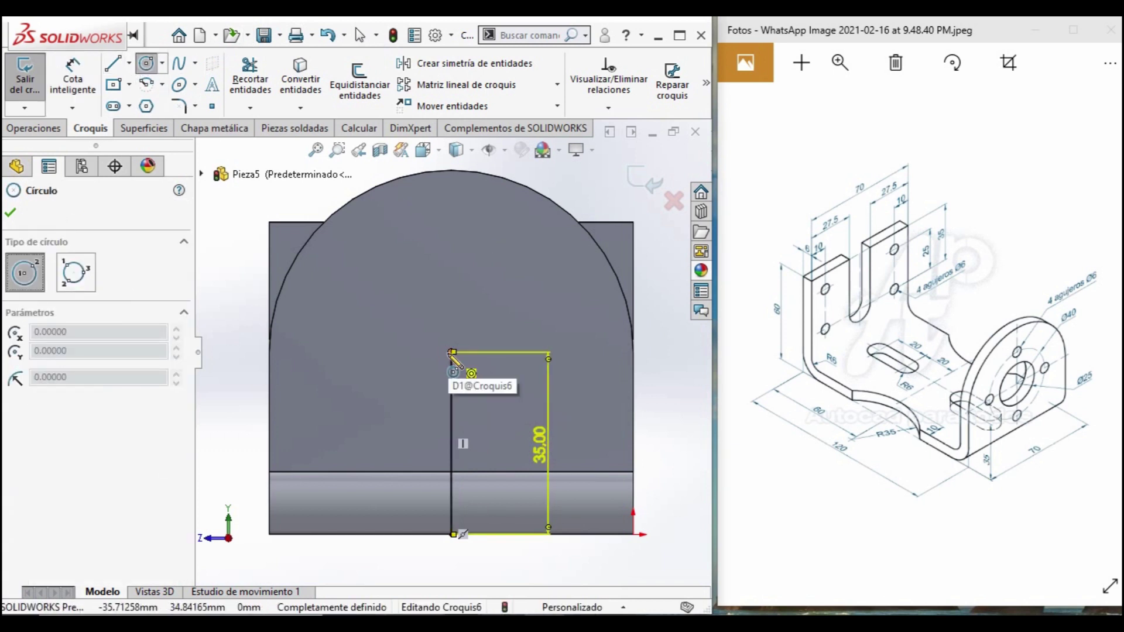
{"action": "left_click", "coordinate": [451, 352]}
{"action": "left_click", "coordinate": [503, 381]}
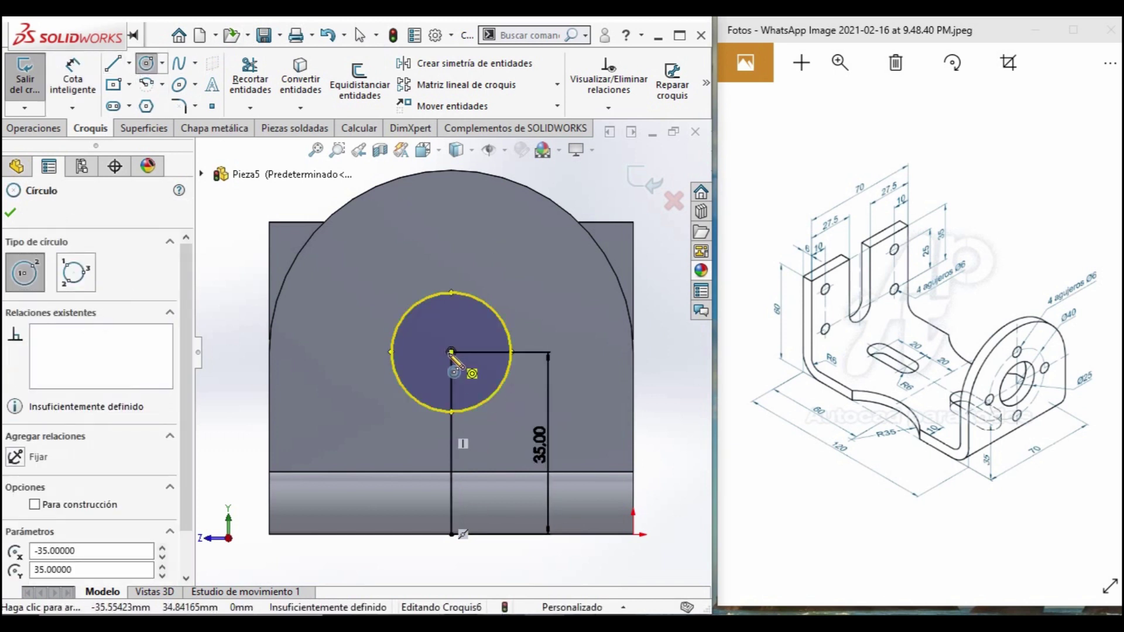
{"action": "left_click", "coordinate": [451, 352]}
{"action": "left_click", "coordinate": [565, 431]}
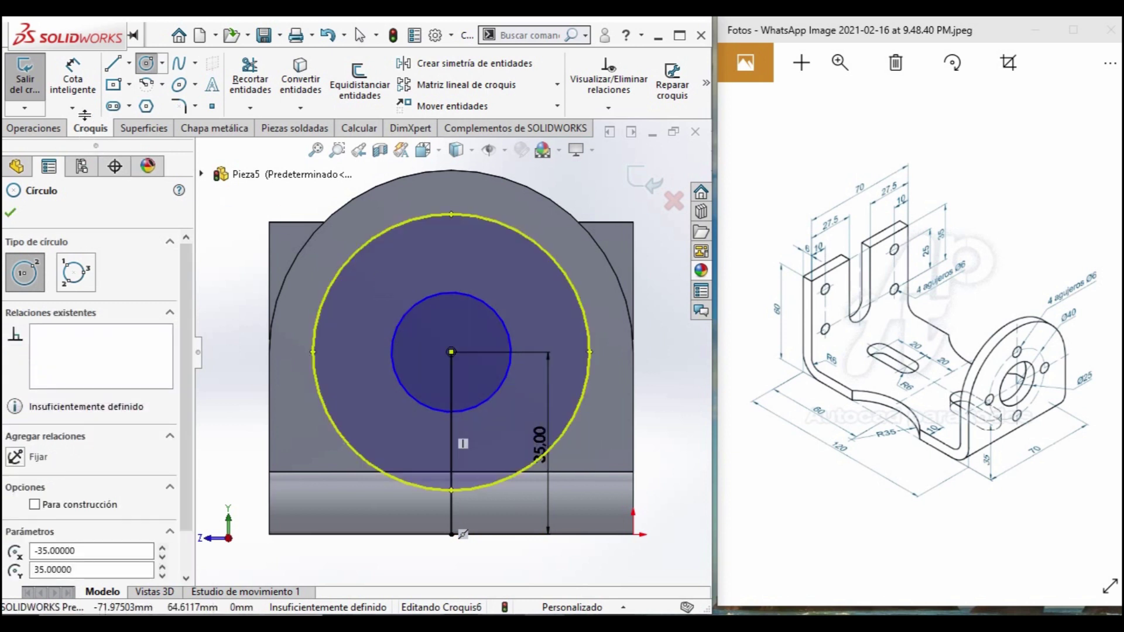
{"action": "left_click", "coordinate": [73, 77]}
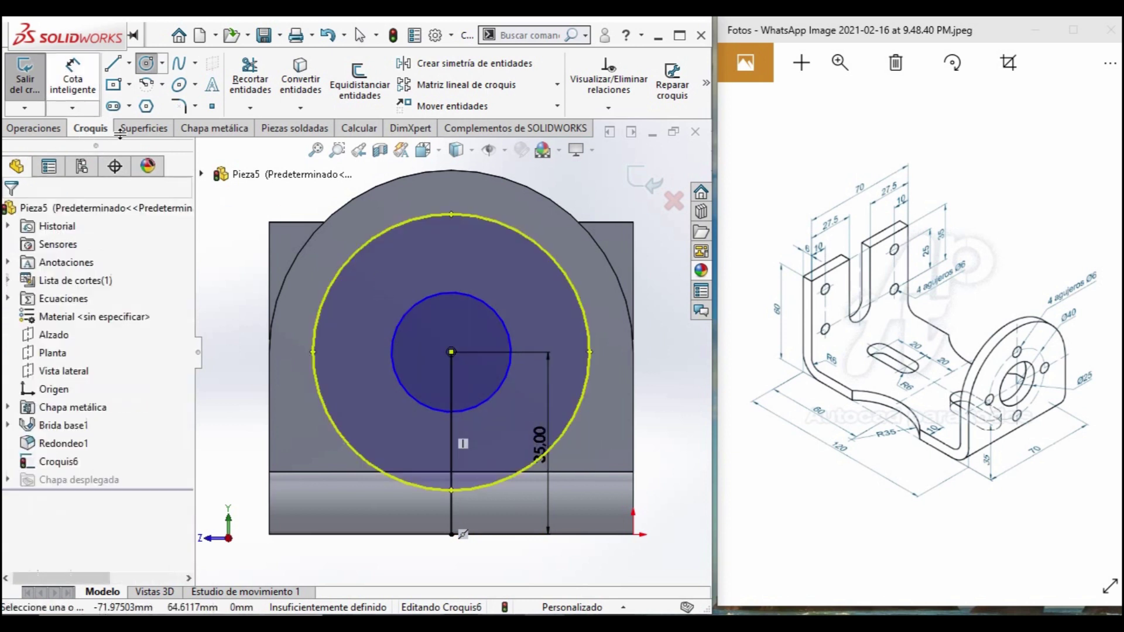
{"action": "left_click", "coordinate": [486, 399]}
{"action": "left_click", "coordinate": [614, 451]}
{"action": "type", "text": "25"}
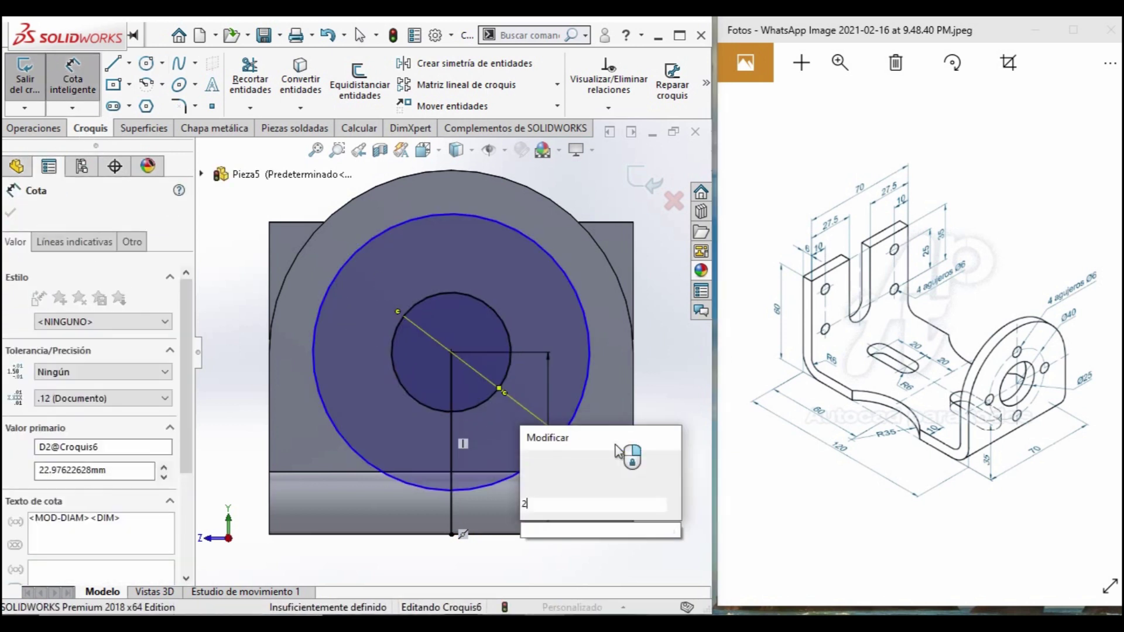
{"action": "key", "text": "Return"}
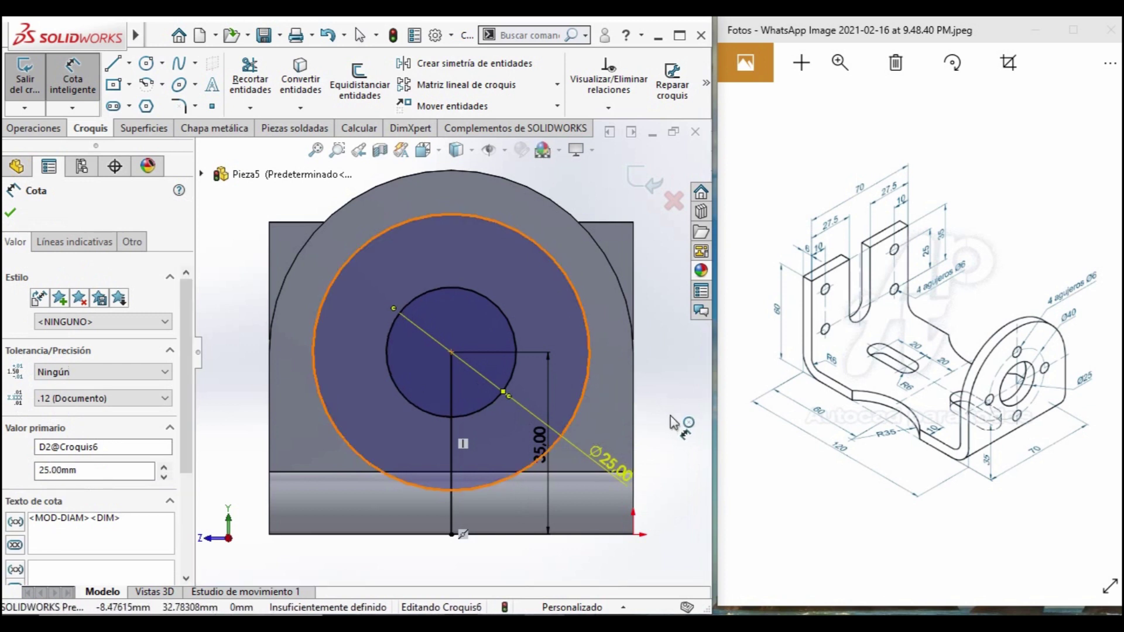
{"action": "left_click", "coordinate": [587, 373]}
{"action": "left_click", "coordinate": [676, 424]}
{"action": "type", "text": "40"}
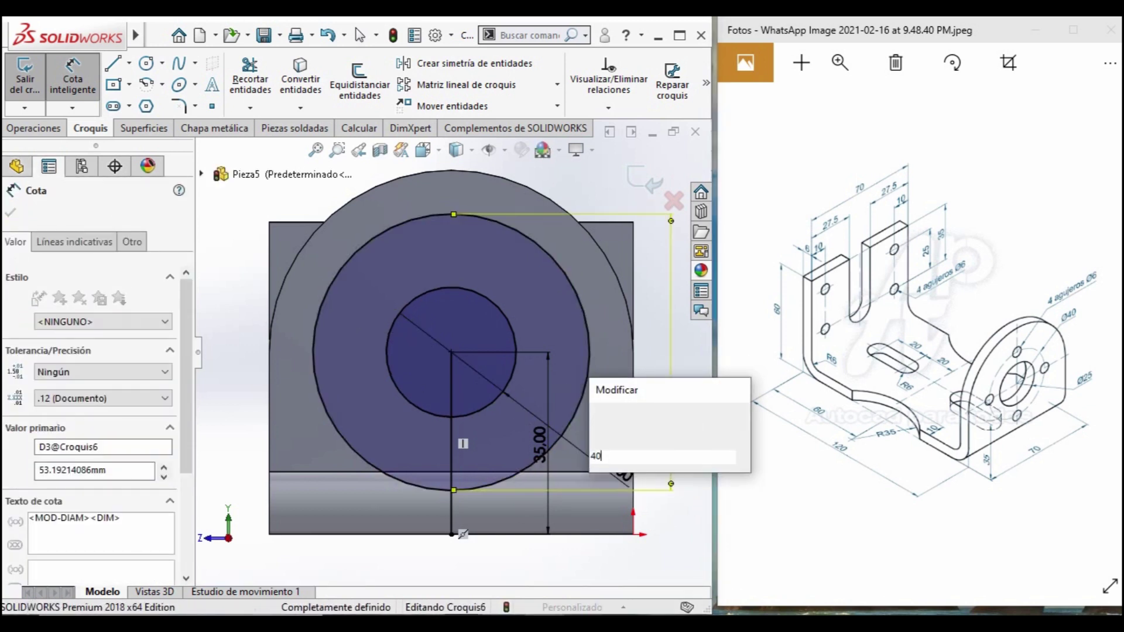
{"action": "key", "text": "Return"}
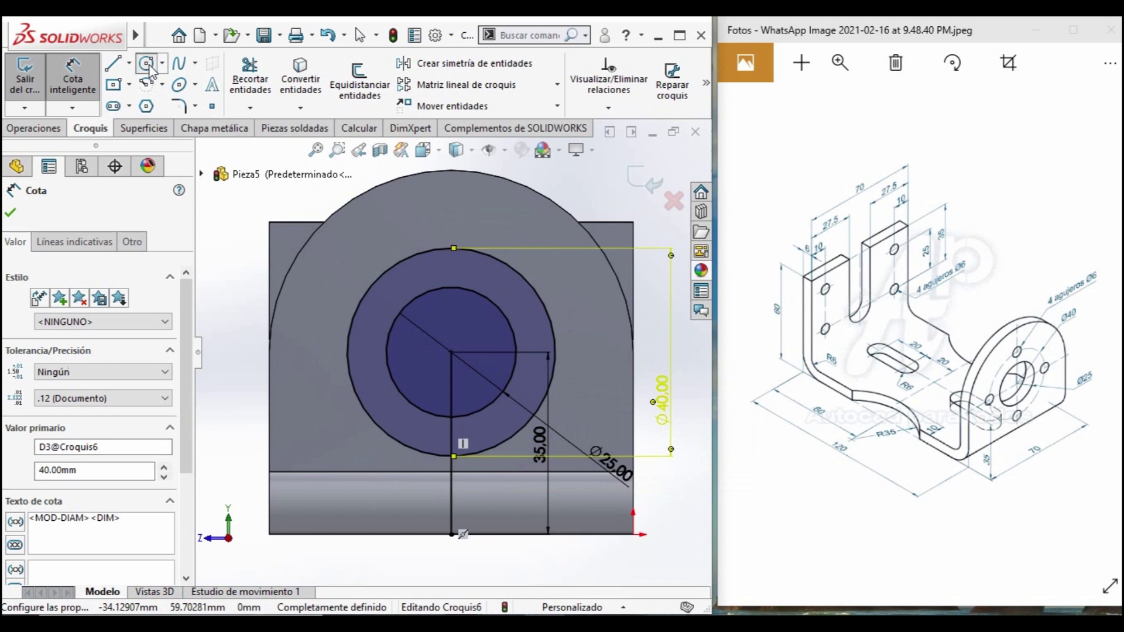
Add a Ø6 hole circle at the top of the Ø40 circle.
{"action": "left_click", "coordinate": [149, 68]}
{"action": "left_click", "coordinate": [453, 248]}
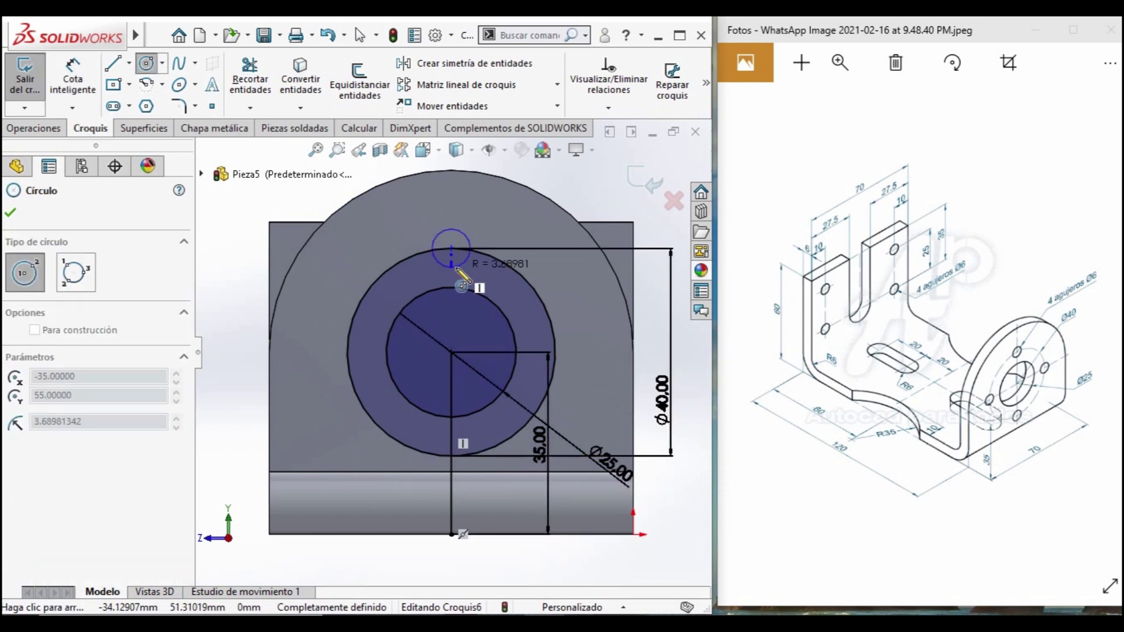
{"action": "left_click", "coordinate": [455, 267]}
{"action": "key", "text": "Escape"}
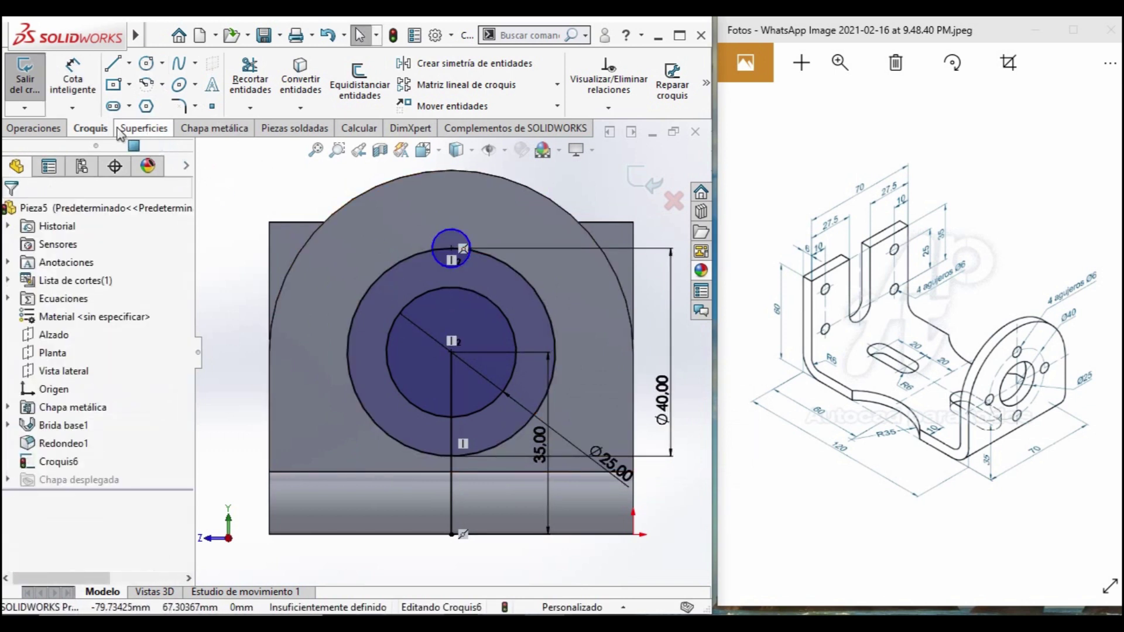
{"action": "left_click", "coordinate": [72, 74]}
{"action": "left_click", "coordinate": [468, 244]}
{"action": "left_click", "coordinate": [529, 233]}
{"action": "key", "text": "Return"}
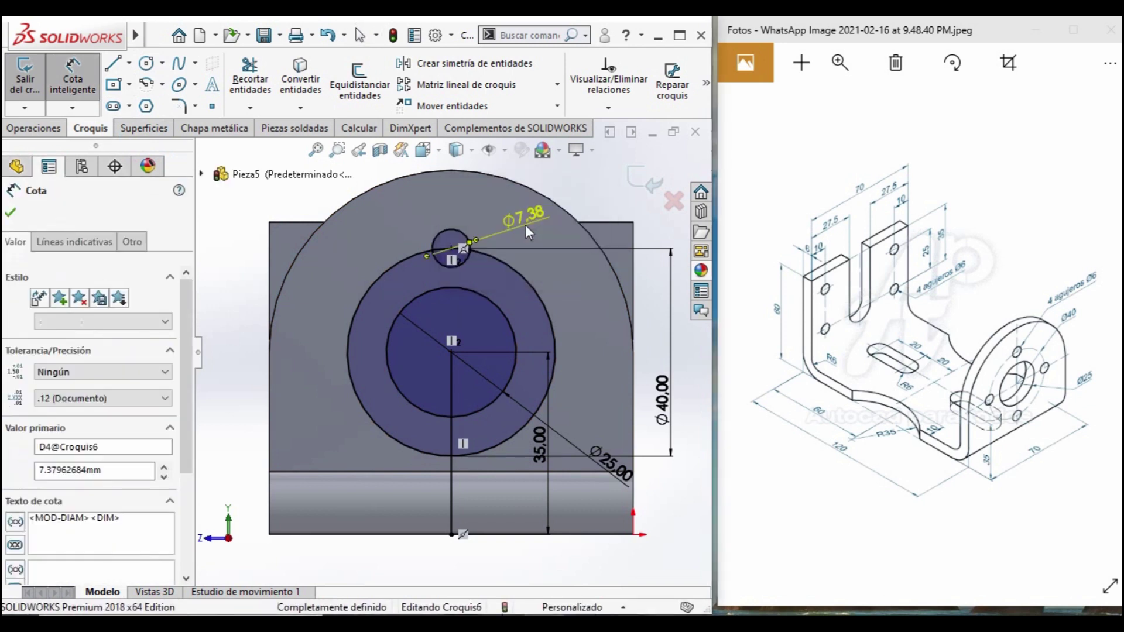
{"action": "left_click", "coordinate": [557, 85]}
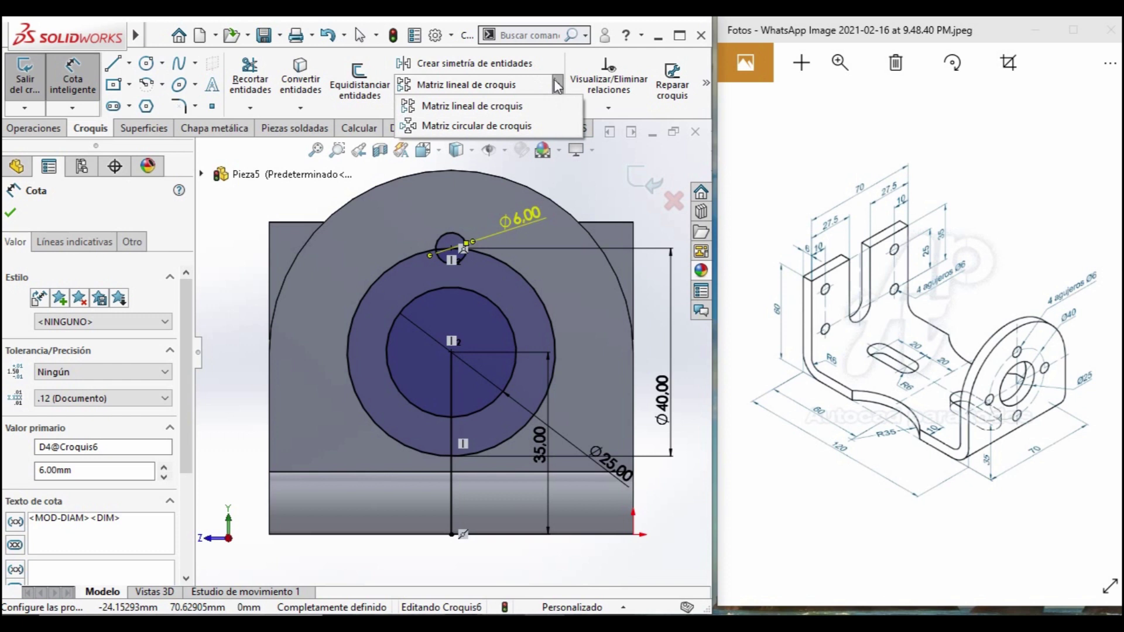
{"action": "left_click", "coordinate": [486, 130]}
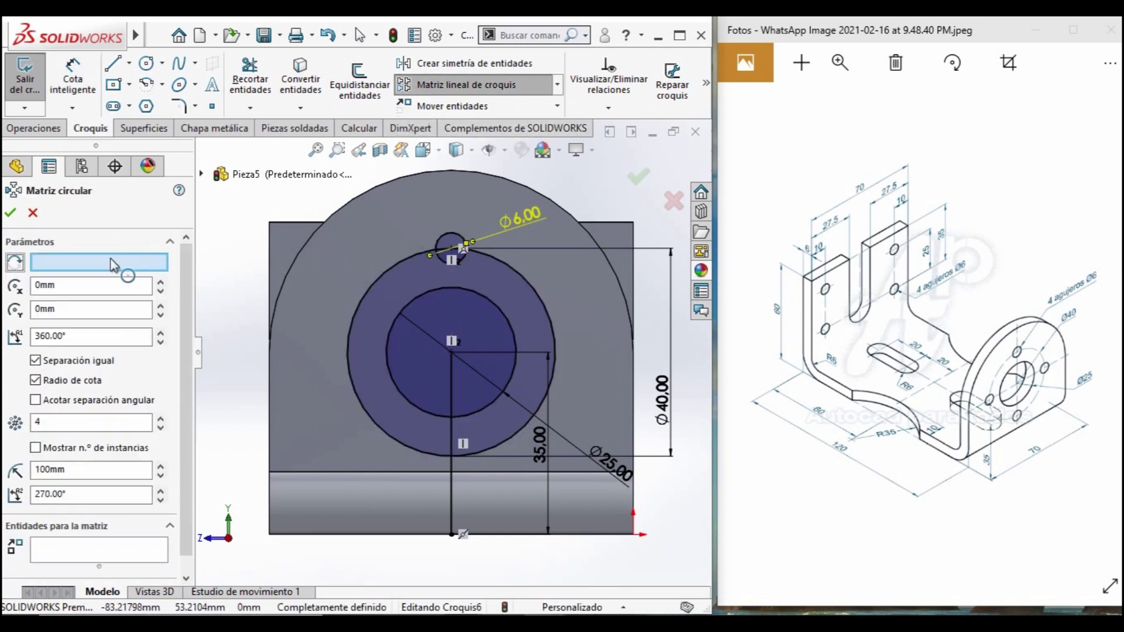
Pattern the Ø6 hole four times around the Ø25 circle's centre.
{"action": "left_click", "coordinate": [451, 351]}
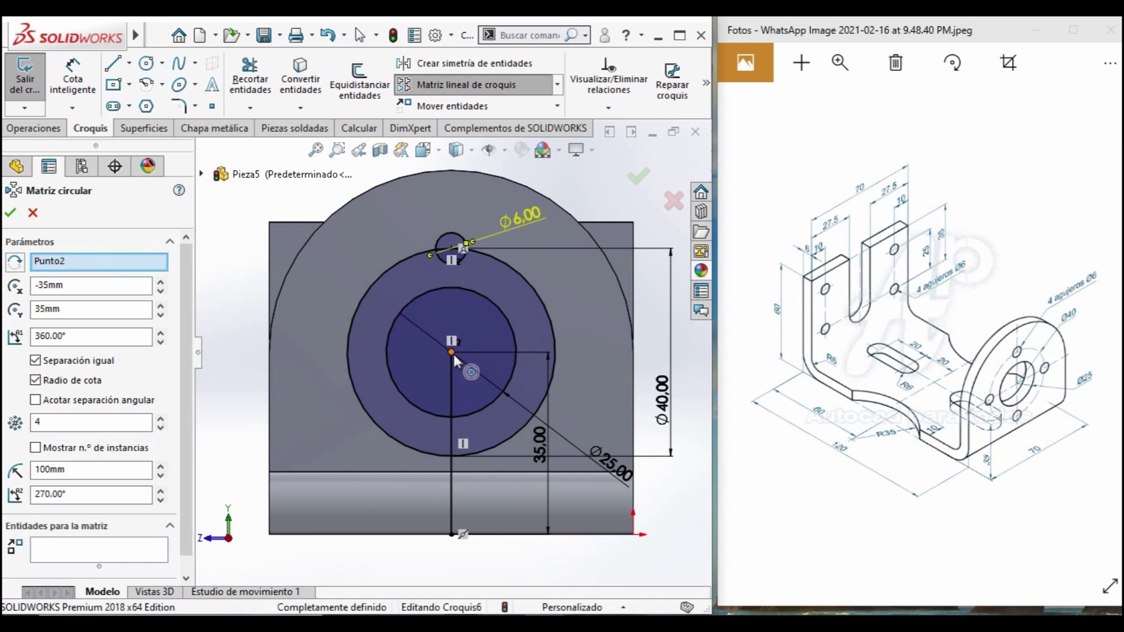
{"action": "left_click", "coordinate": [457, 234]}
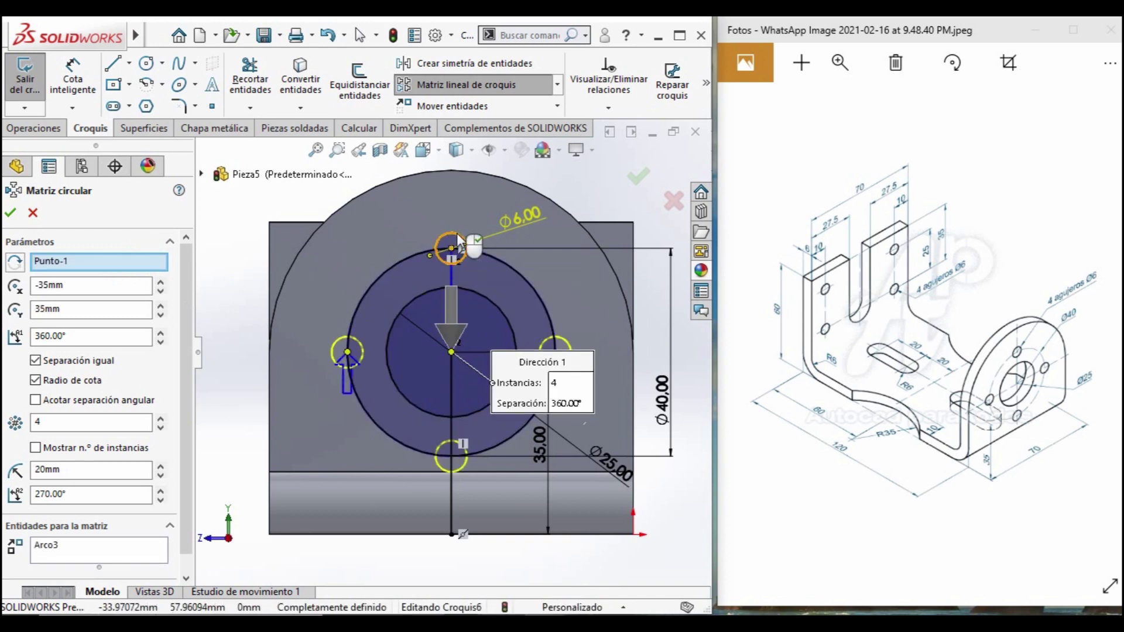
{"action": "left_click", "coordinate": [11, 213]}
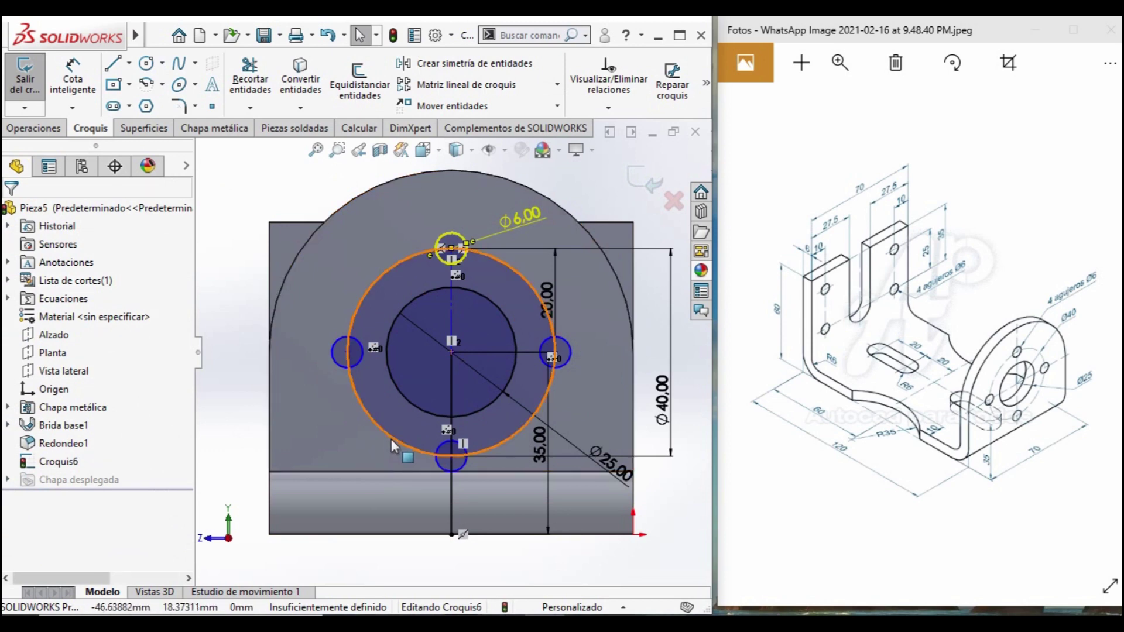
Delete the Ø40 guide circle from the sketch.
{"action": "left_click", "coordinate": [393, 444]}
{"action": "key", "text": "Delete"}
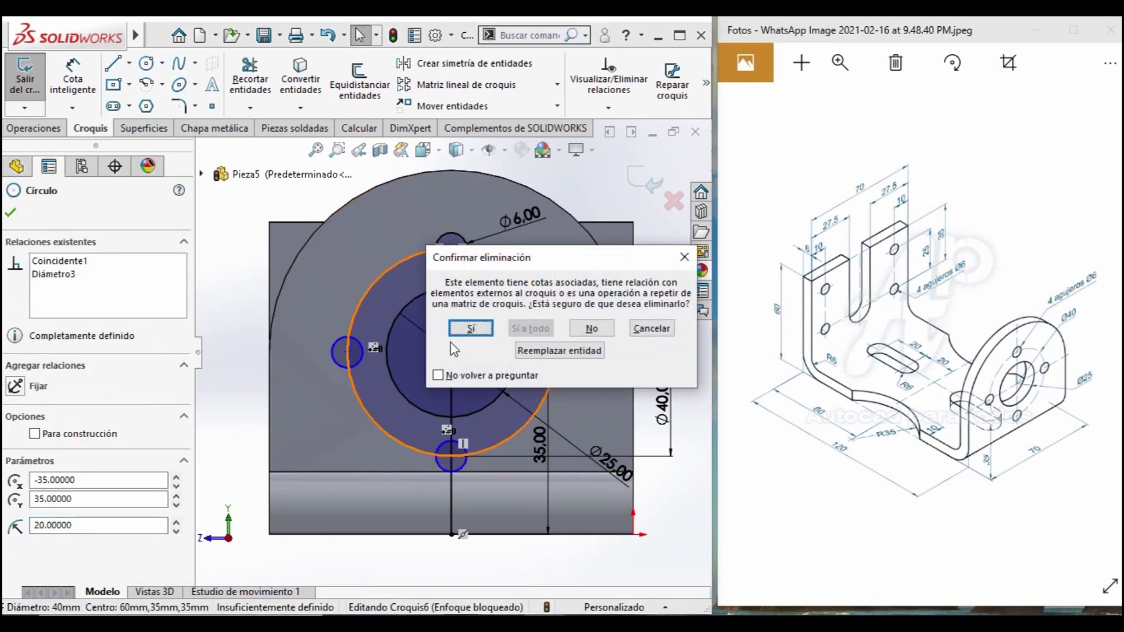
{"action": "left_click", "coordinate": [470, 328]}
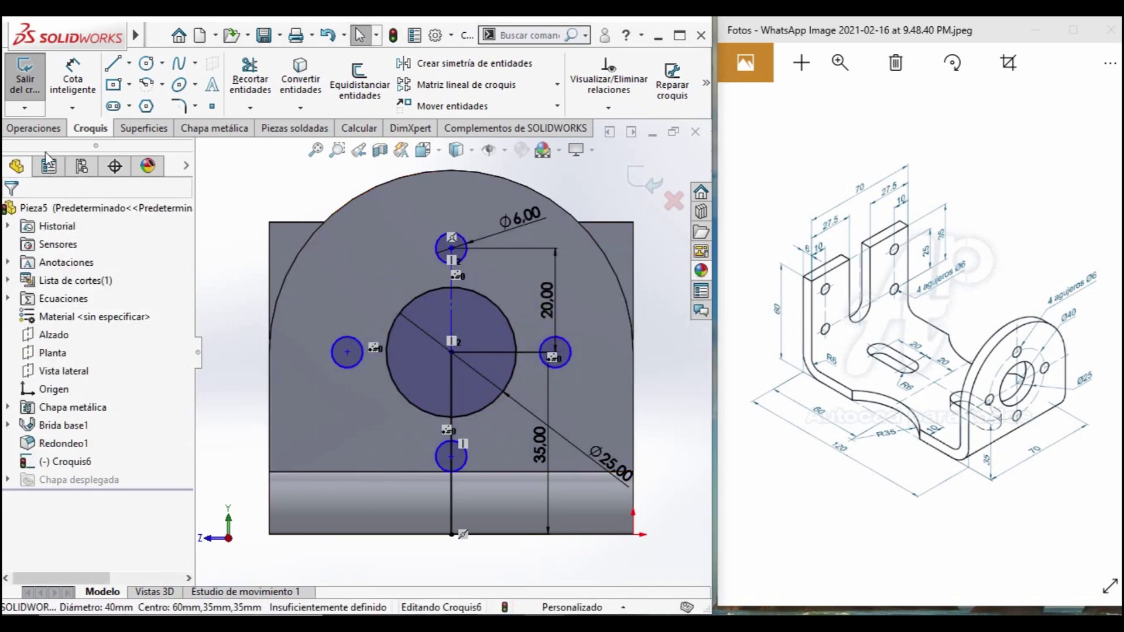
{"action": "left_click", "coordinate": [53, 133]}
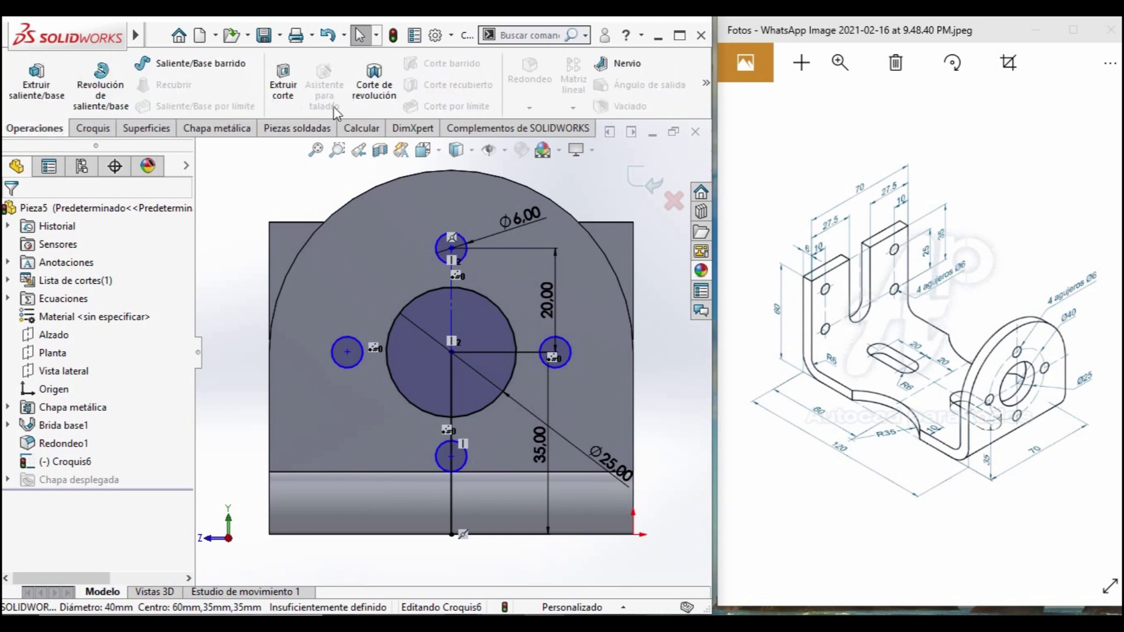
Start an extruded cut selecting the Ø25 circle and all four Ø6 hole regions.
{"action": "left_click", "coordinate": [288, 97]}
{"action": "left_click", "coordinate": [430, 377]}
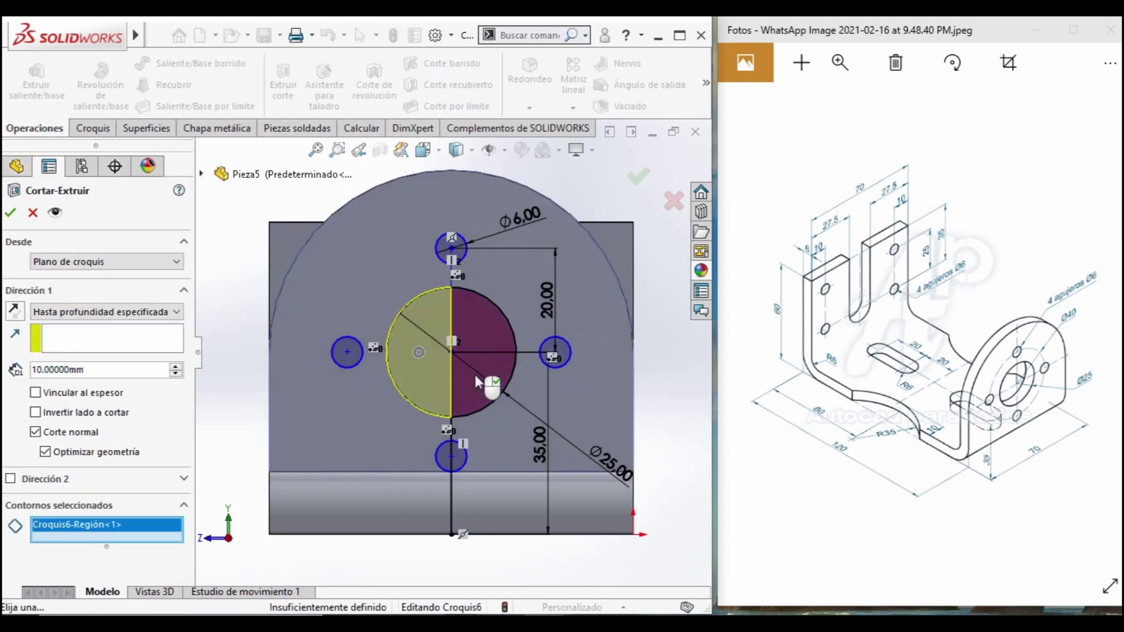
{"action": "left_click", "coordinate": [467, 387]}
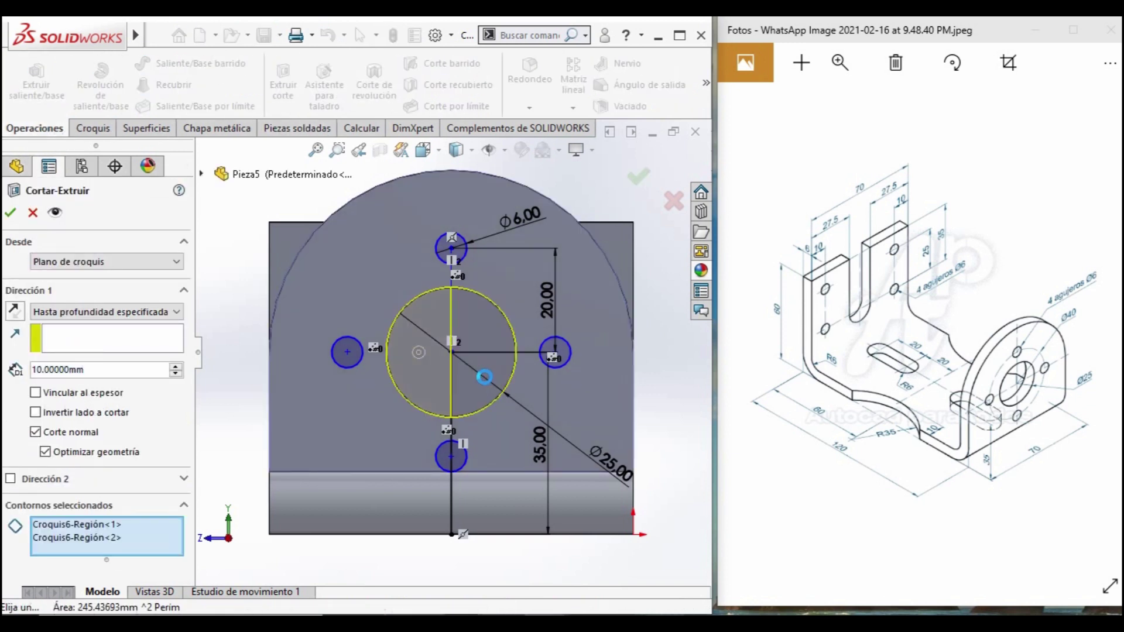
{"action": "left_click", "coordinate": [562, 353]}
{"action": "left_click", "coordinate": [446, 256]}
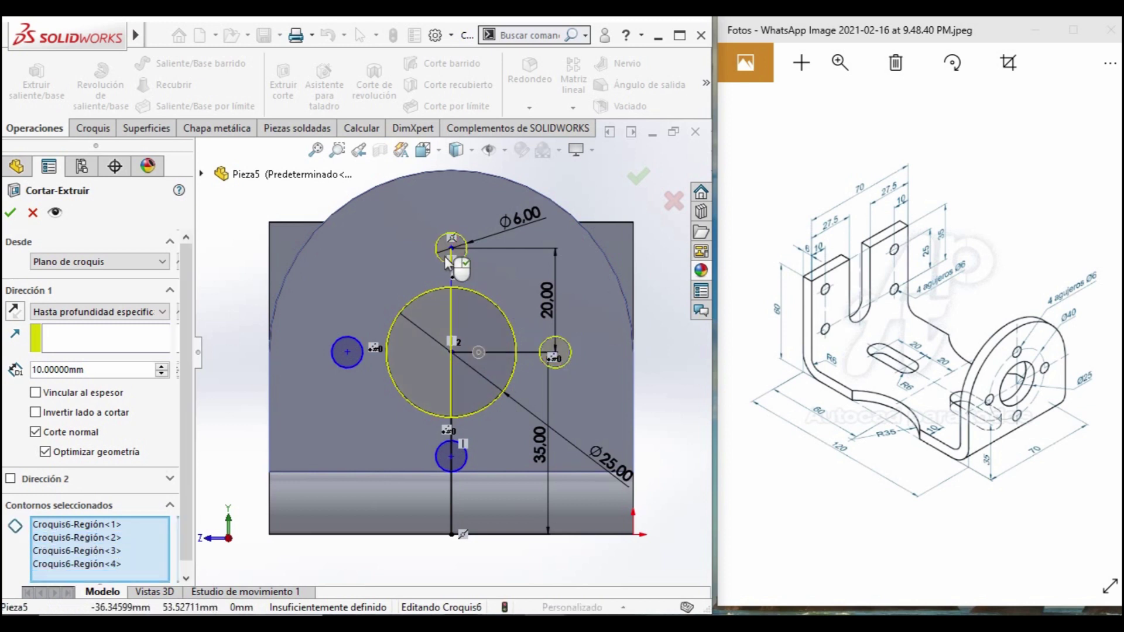
{"action": "left_click", "coordinate": [345, 351]}
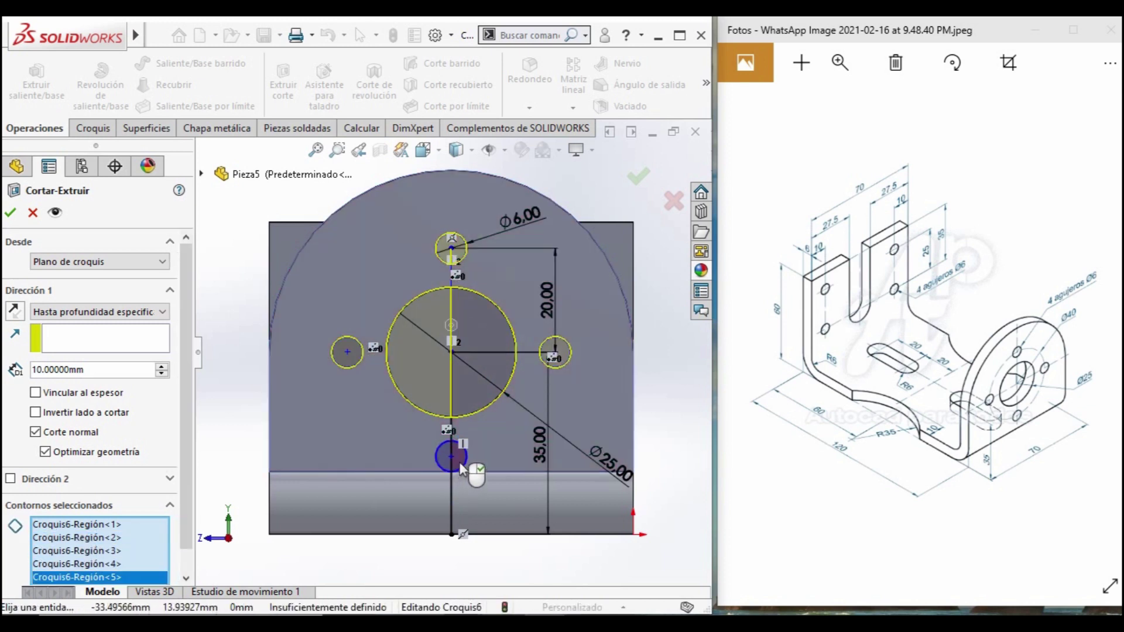
{"action": "left_click", "coordinate": [456, 462]}
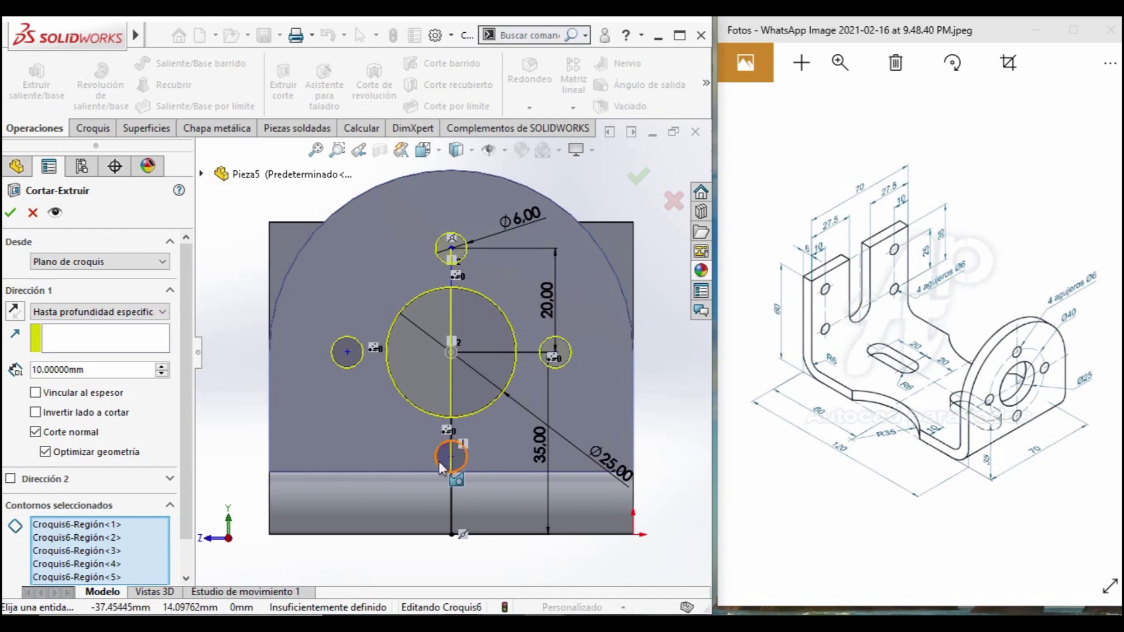
{"action": "left_click", "coordinate": [440, 462]}
Set the cut's end condition to Hasta el siguiente and accept it.
{"action": "middle_click_drag", "start_coordinate": [440, 464], "coordinate": [393, 425]}
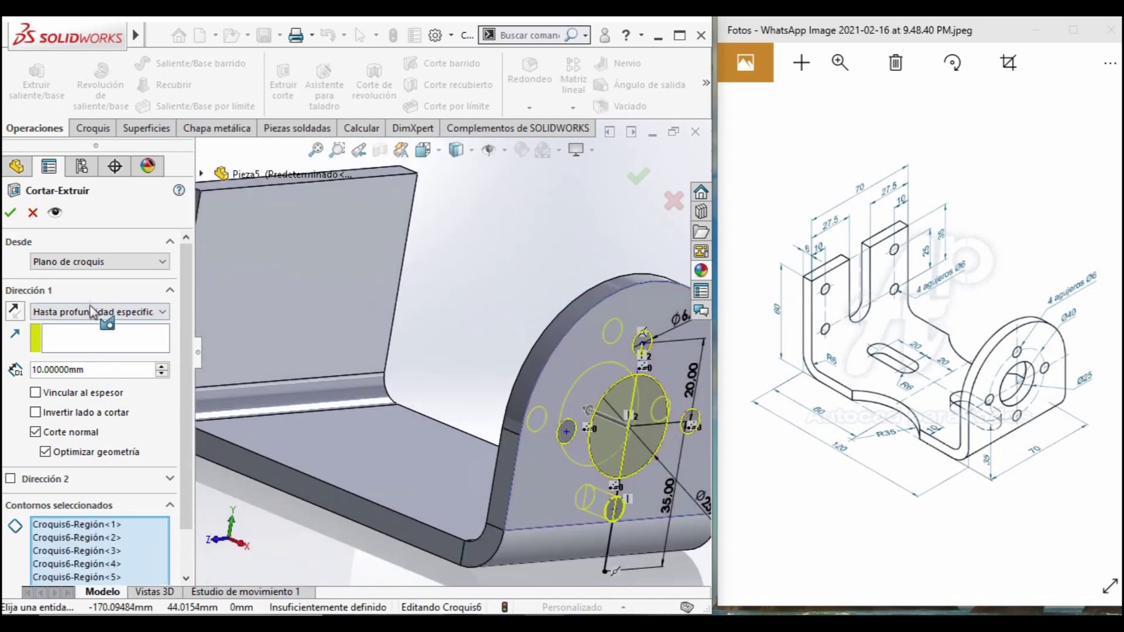
{"action": "left_click", "coordinate": [84, 318]}
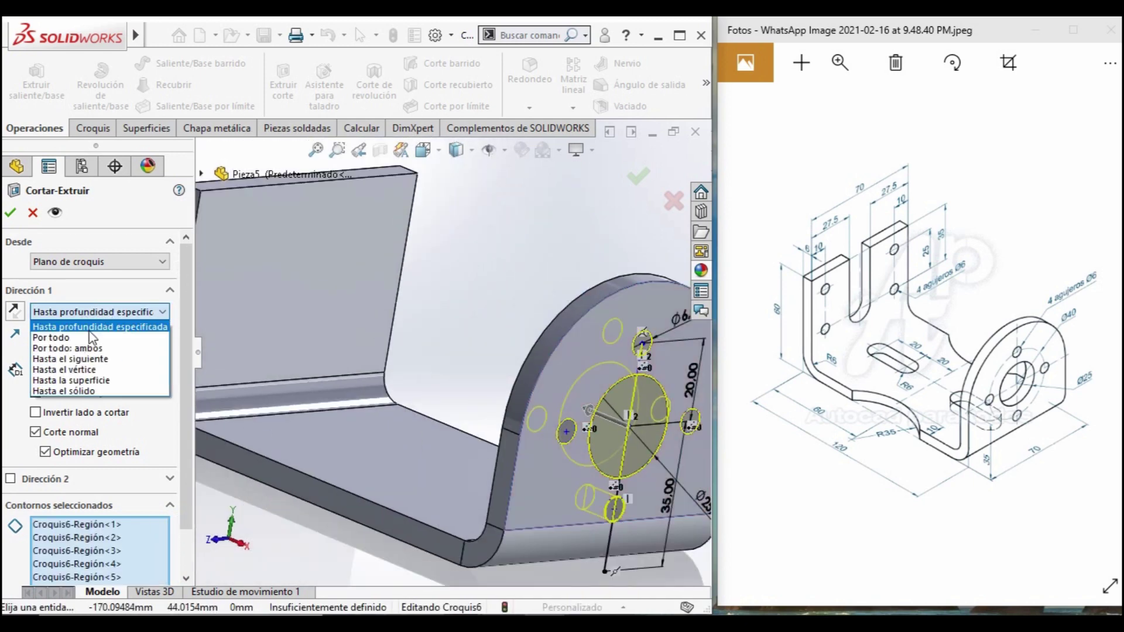
{"action": "left_click", "coordinate": [70, 359]}
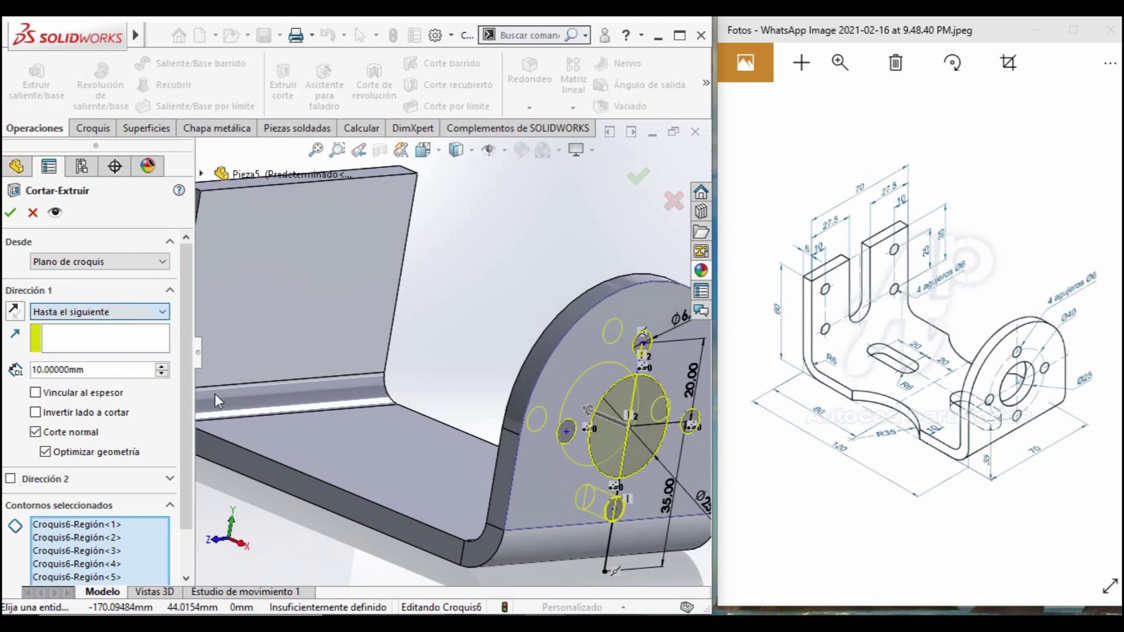
{"action": "middle_click_drag", "start_coordinate": [416, 428], "coordinate": [451, 454]}
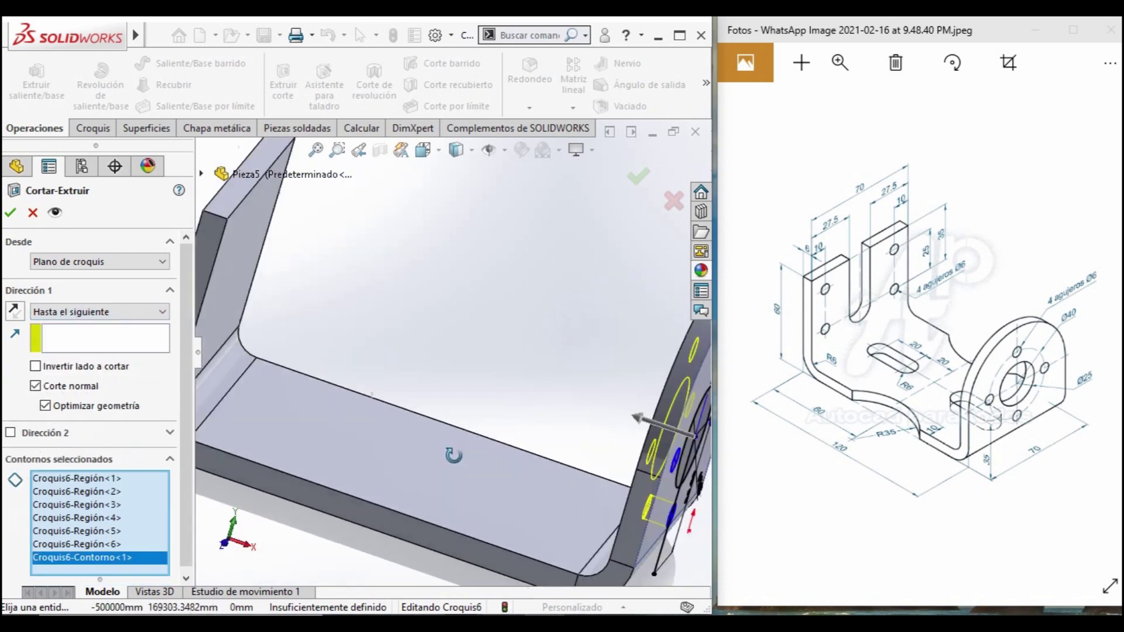
{"action": "left_click", "coordinate": [10, 212]}
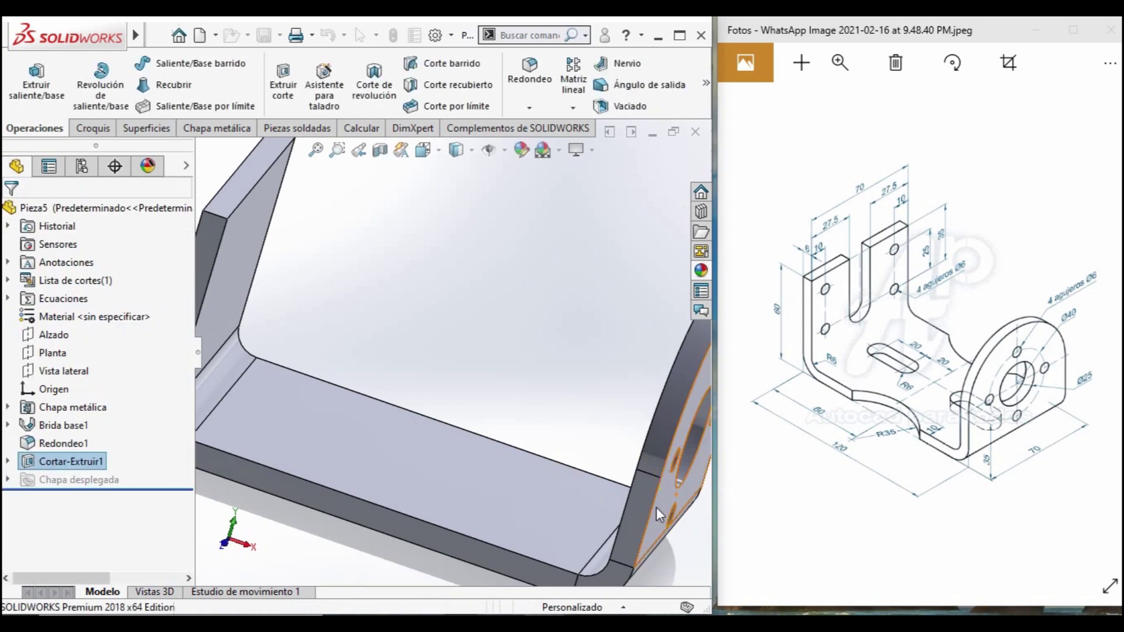
{"action": "middle_click_drag", "start_coordinate": [595, 472], "coordinate": [509, 412]}
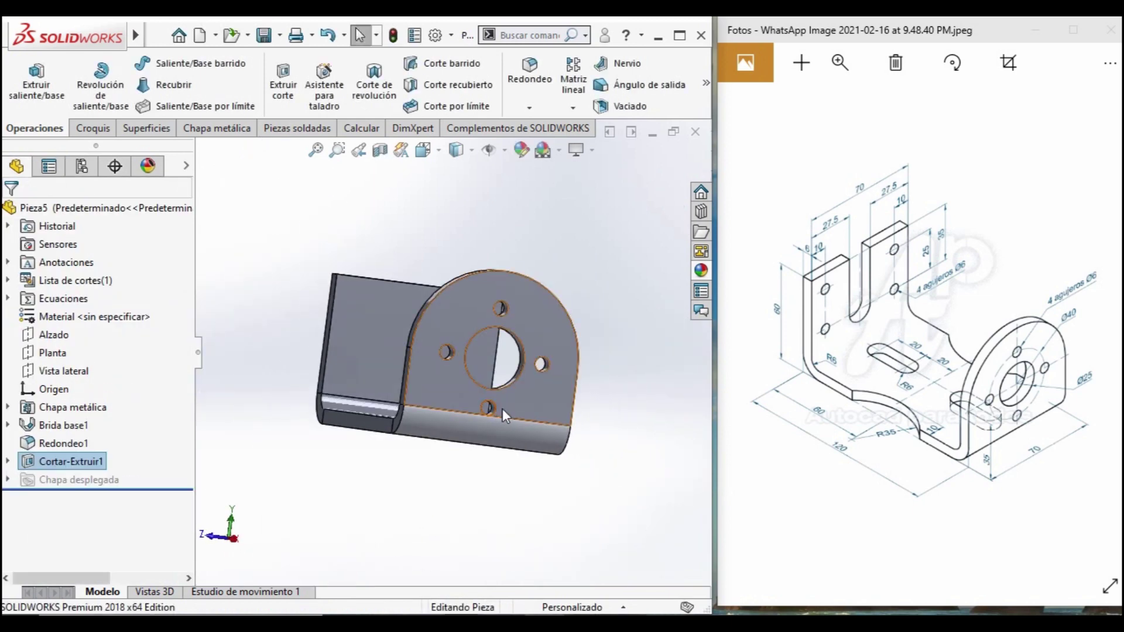
{"action": "mouse_move", "coordinate": [446, 419]}
{"action": "middle_mouse_down"}
{"action": "mouse_move", "coordinate": [491, 424]}
{"action": "mouse_move", "coordinate": [530, 461]}
{"action": "middle_mouse_up"}
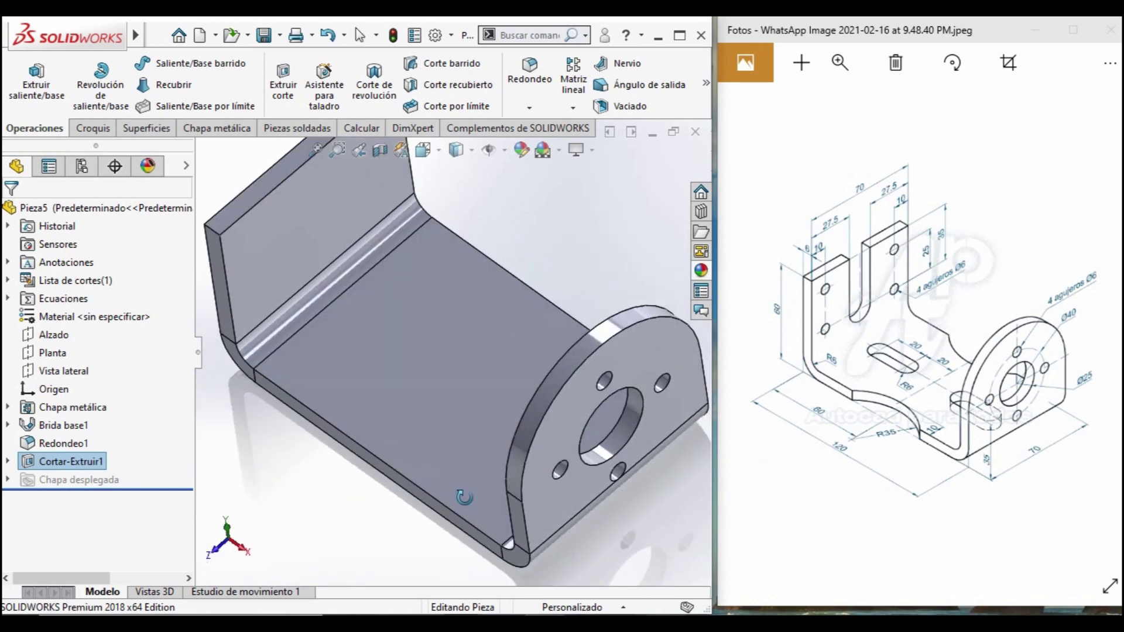
{"action": "middle_click_drag", "start_coordinate": [505, 416], "coordinate": [409, 410]}
{"action": "left_click", "coordinate": [414, 414]}
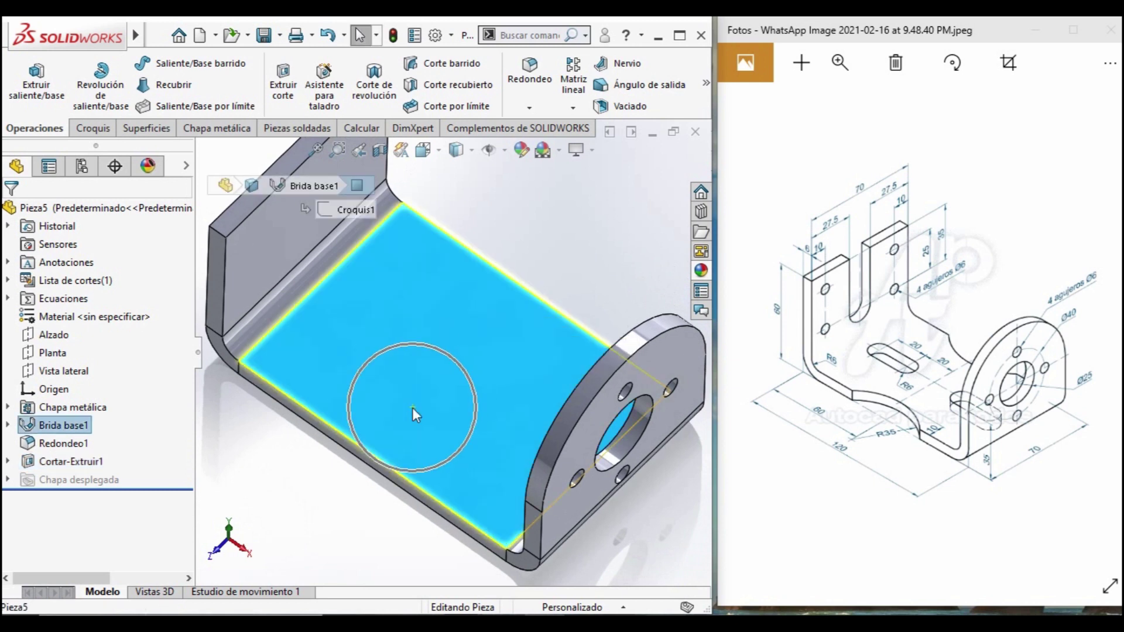
Sketch on the base face a vertical line through its centre, extending below the part.
{"action": "left_click", "coordinate": [93, 130]}
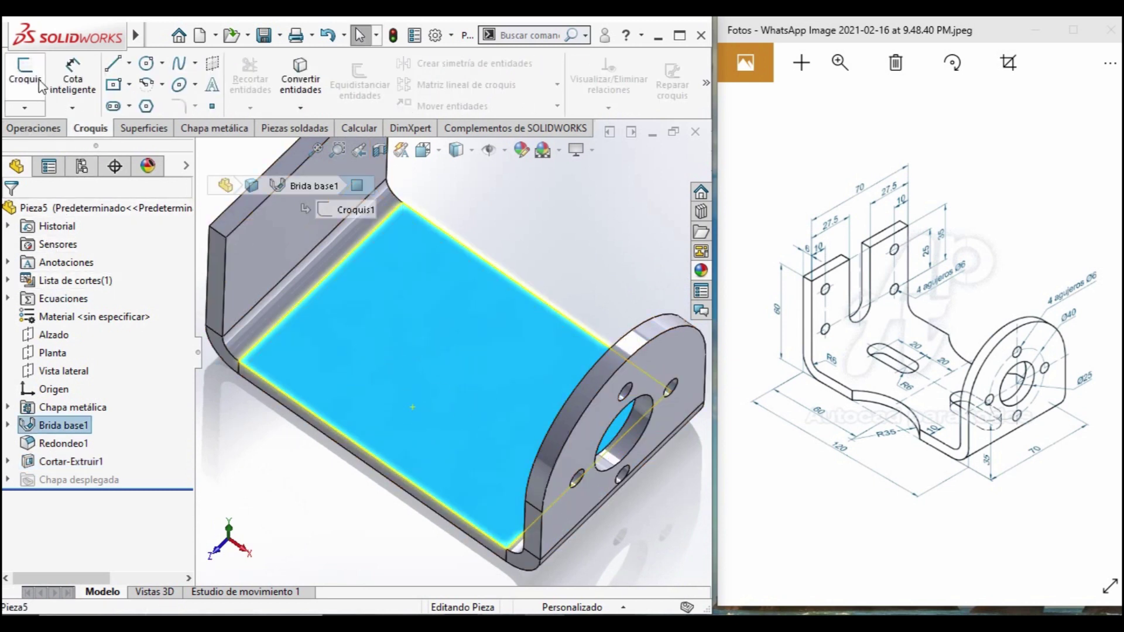
{"action": "left_click", "coordinate": [25, 76]}
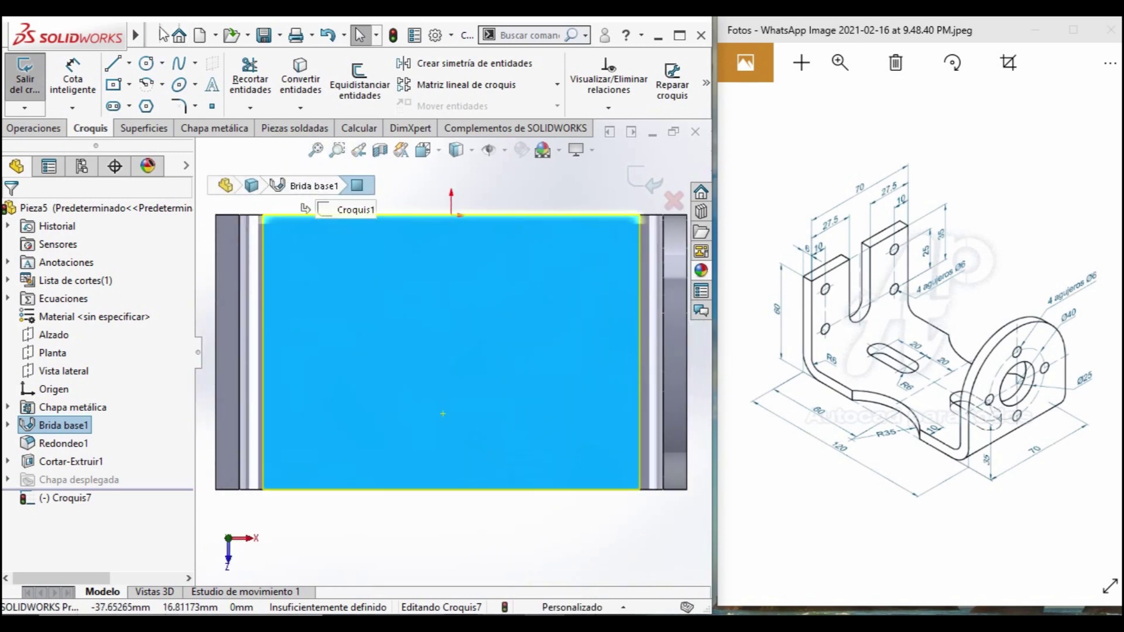
{"action": "left_click", "coordinate": [130, 65]}
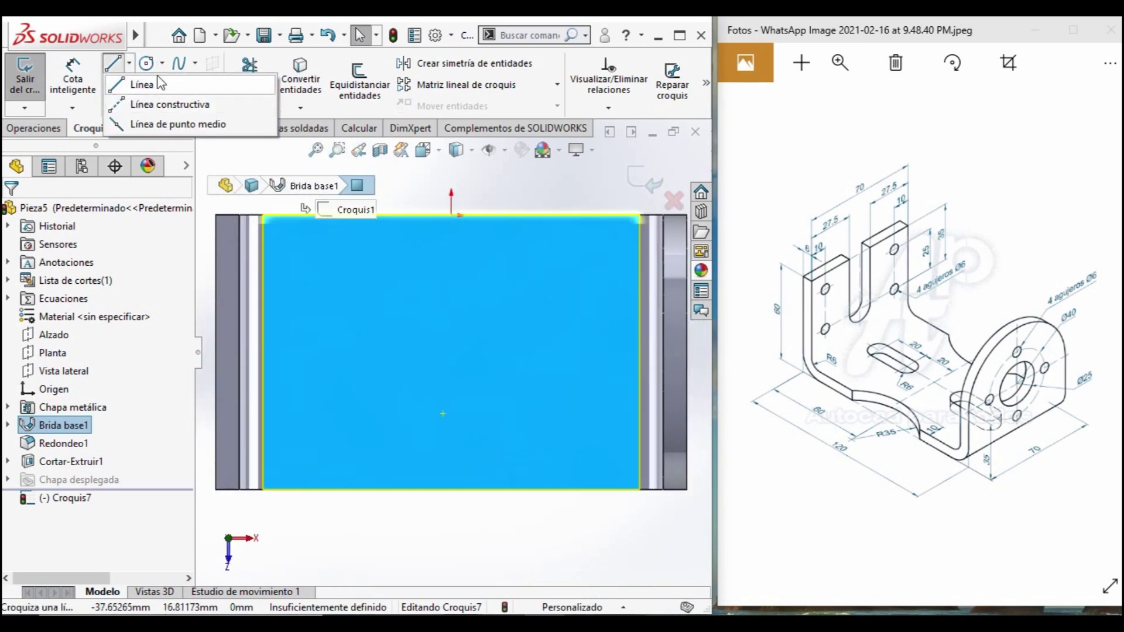
{"action": "left_click", "coordinate": [141, 85]}
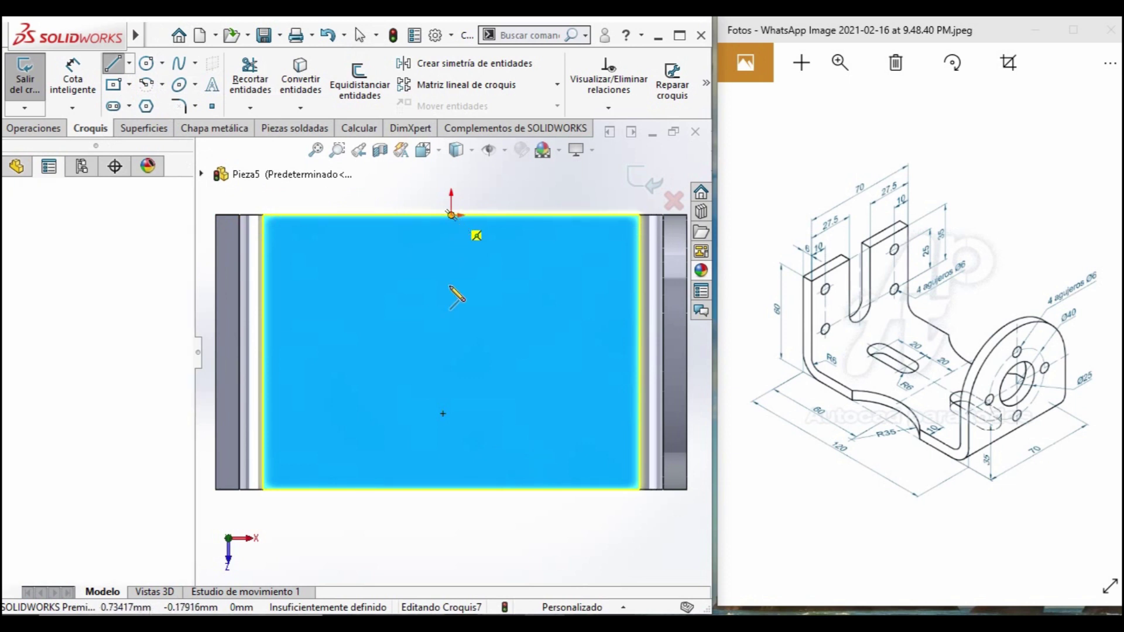
{"action": "left_click", "coordinate": [451, 215]}
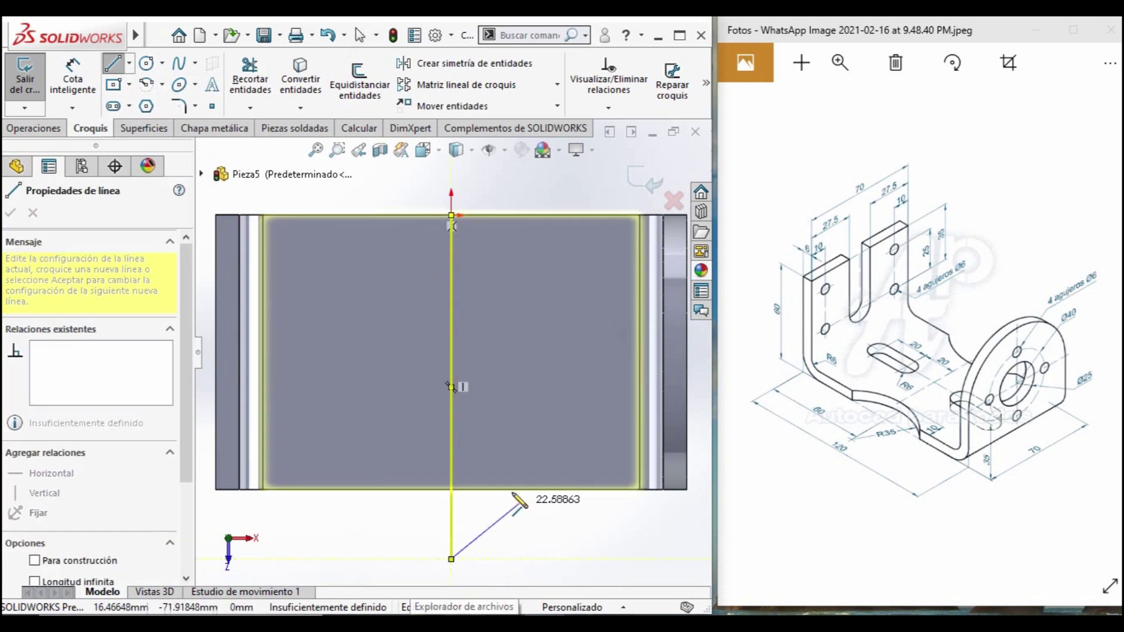
{"action": "double_click", "coordinate": [451, 559]}
{"action": "left_click", "coordinate": [113, 61]}
Draw a short horizontal line along the base's bottom edge.
{"action": "left_click", "coordinate": [113, 61]}
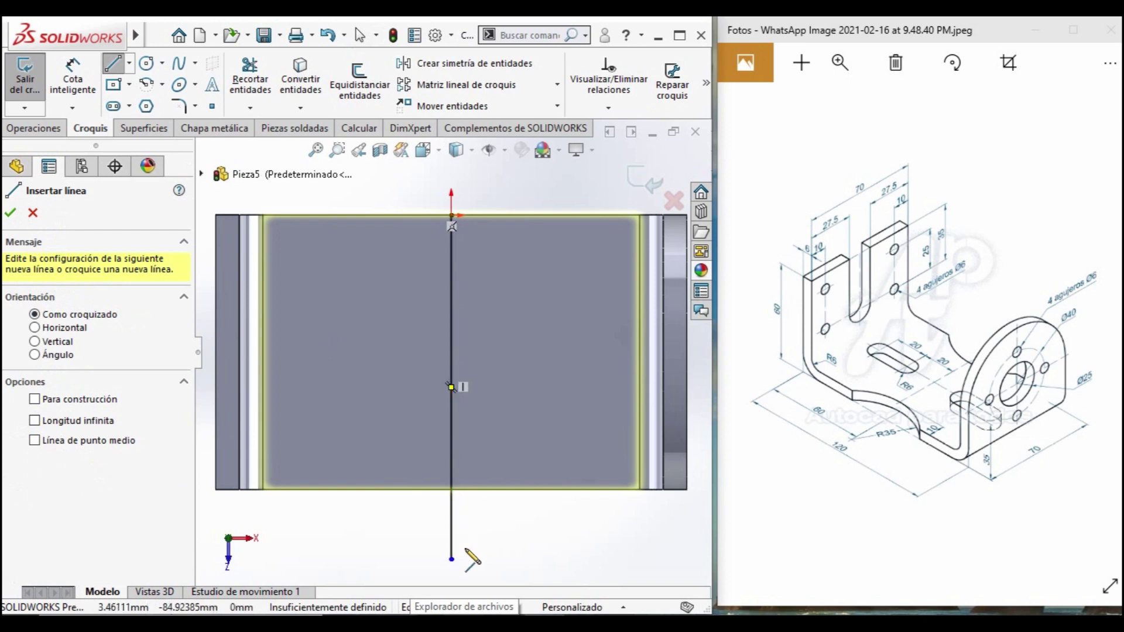
{"action": "key", "text": "z"}
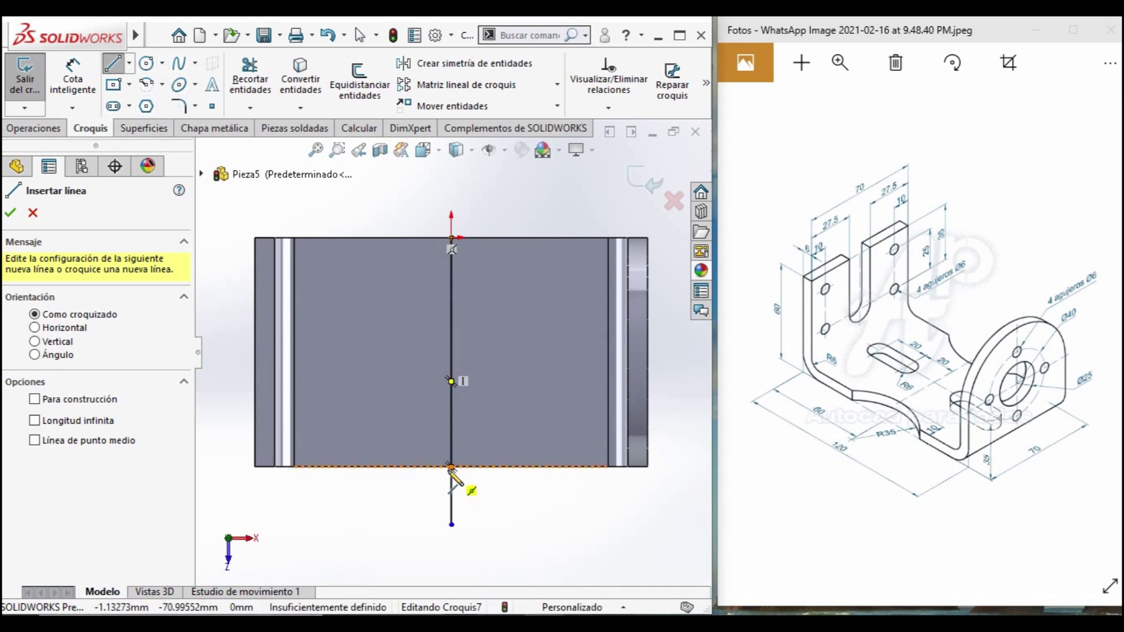
{"action": "left_click", "coordinate": [451, 467]}
{"action": "double_click", "coordinate": [520, 467]}
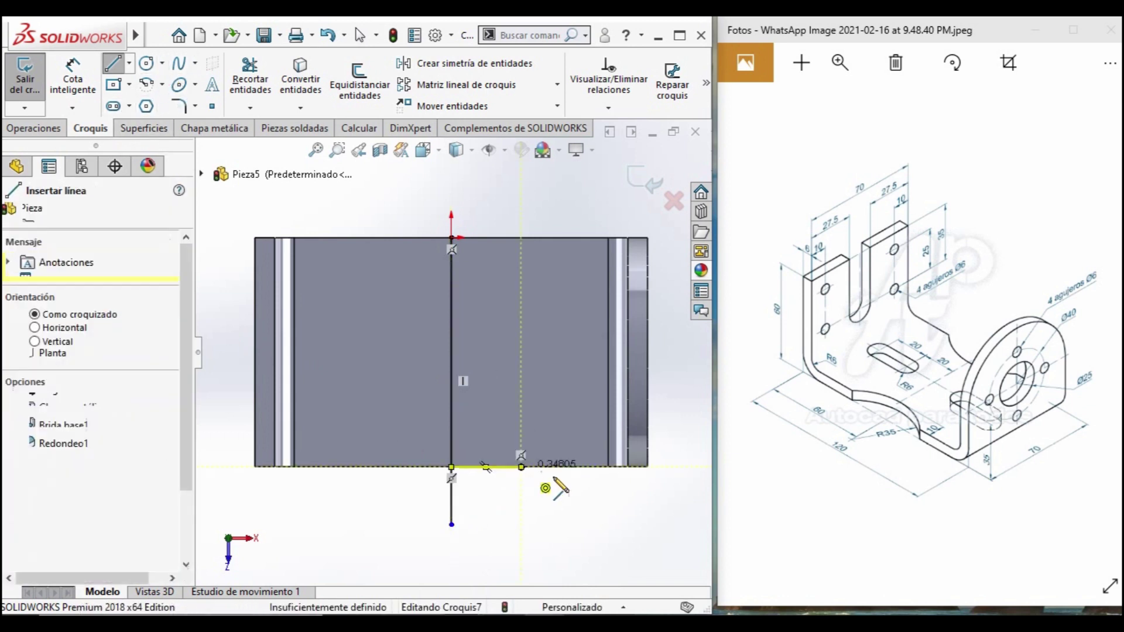
{"action": "left_click", "coordinate": [72, 79]}
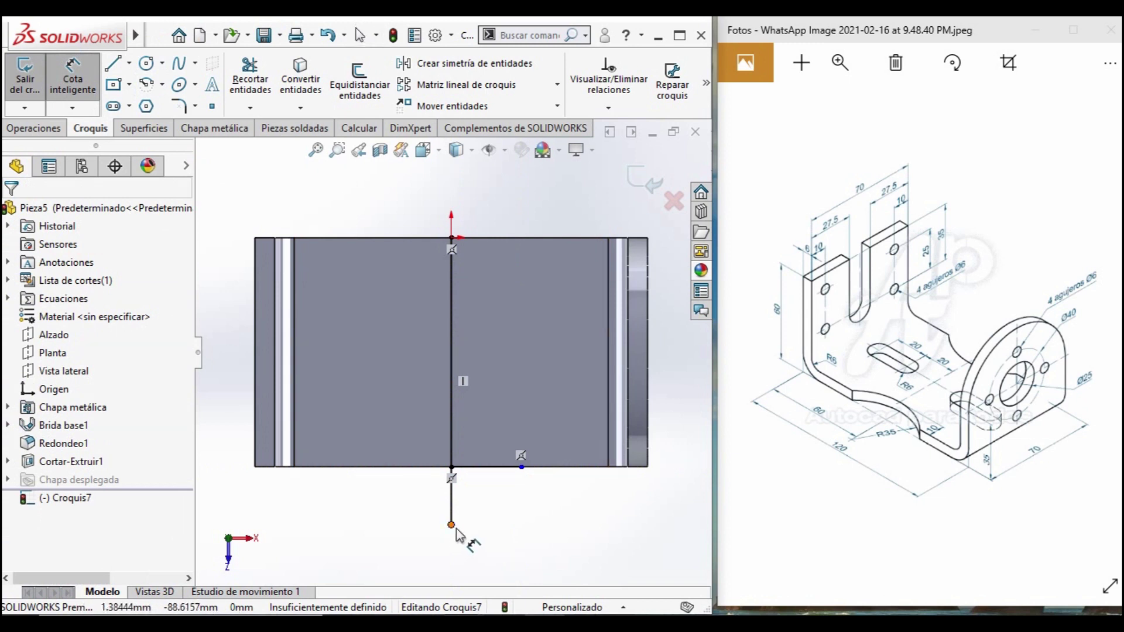
Dimension the vertical line extension below the base edge to 35 mm.
{"action": "left_click", "coordinate": [451, 525]}
{"action": "left_click", "coordinate": [451, 467]}
{"action": "left_click", "coordinate": [369, 509]}
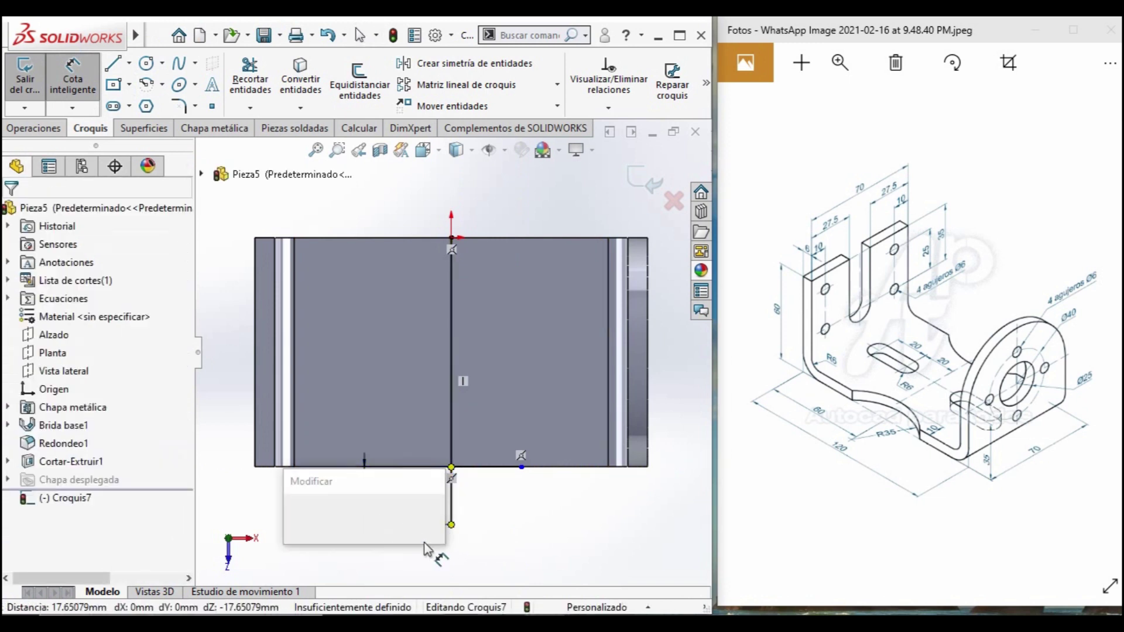
{"action": "type", "text": "35"}
{"action": "key", "text": "Return"}
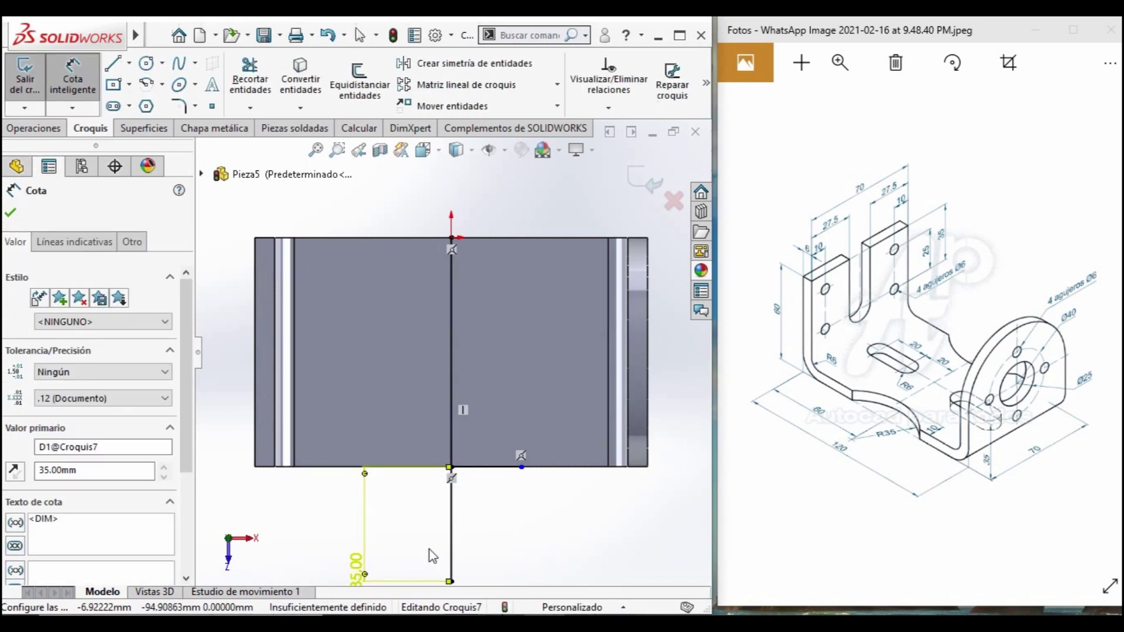
Place the point on the vertical line 10 mm from the base edge.
{"action": "scroll", "coordinate": [463, 439], "scroll_direction": "down", "scroll_amount": 2}
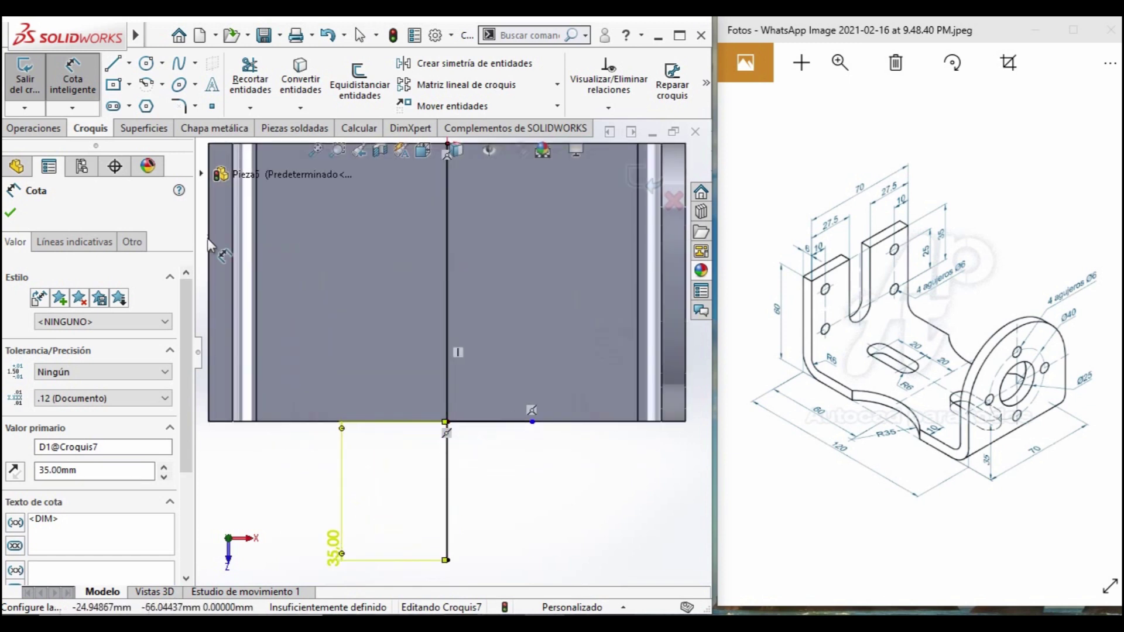
{"action": "left_click", "coordinate": [119, 69]}
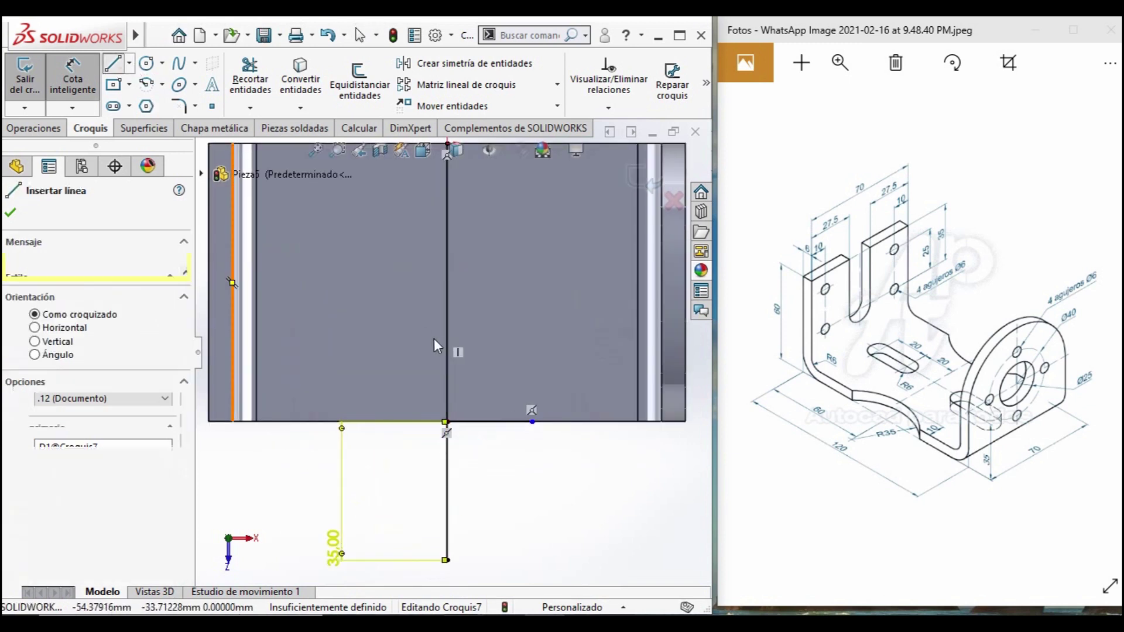
{"action": "left_click", "coordinate": [448, 422]}
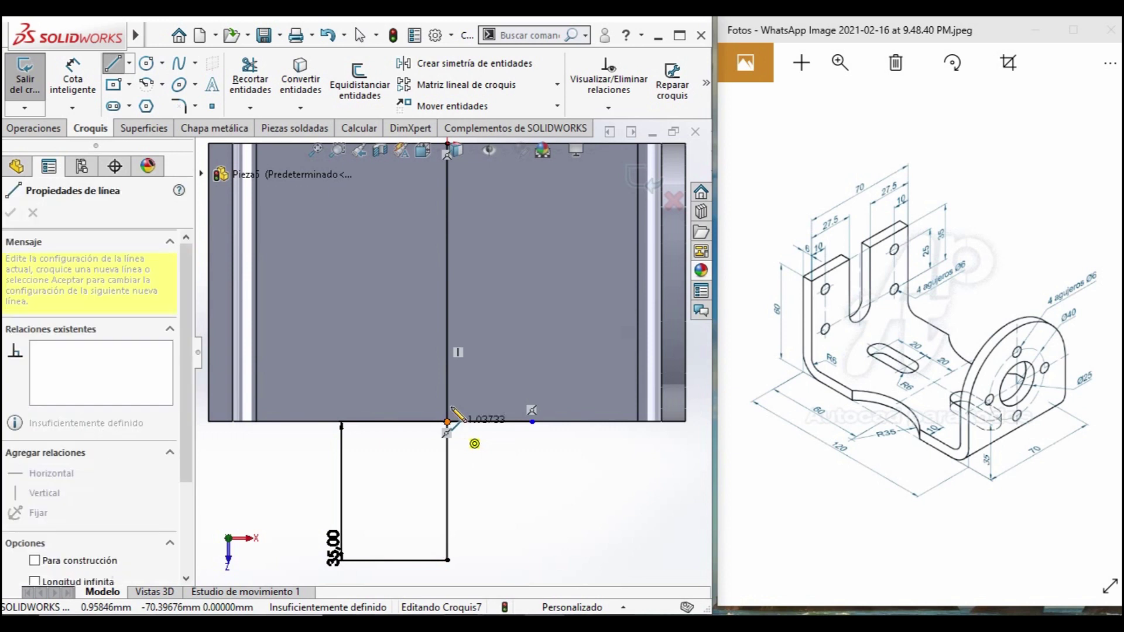
{"action": "key", "text": "Escape"}
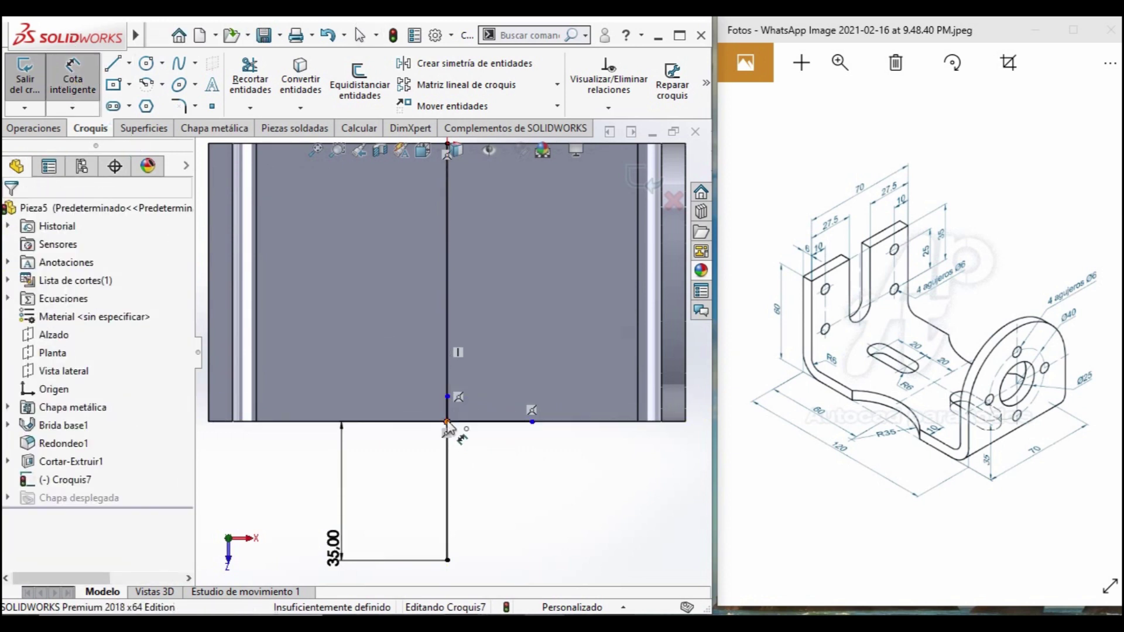
{"action": "left_click", "coordinate": [447, 396]}
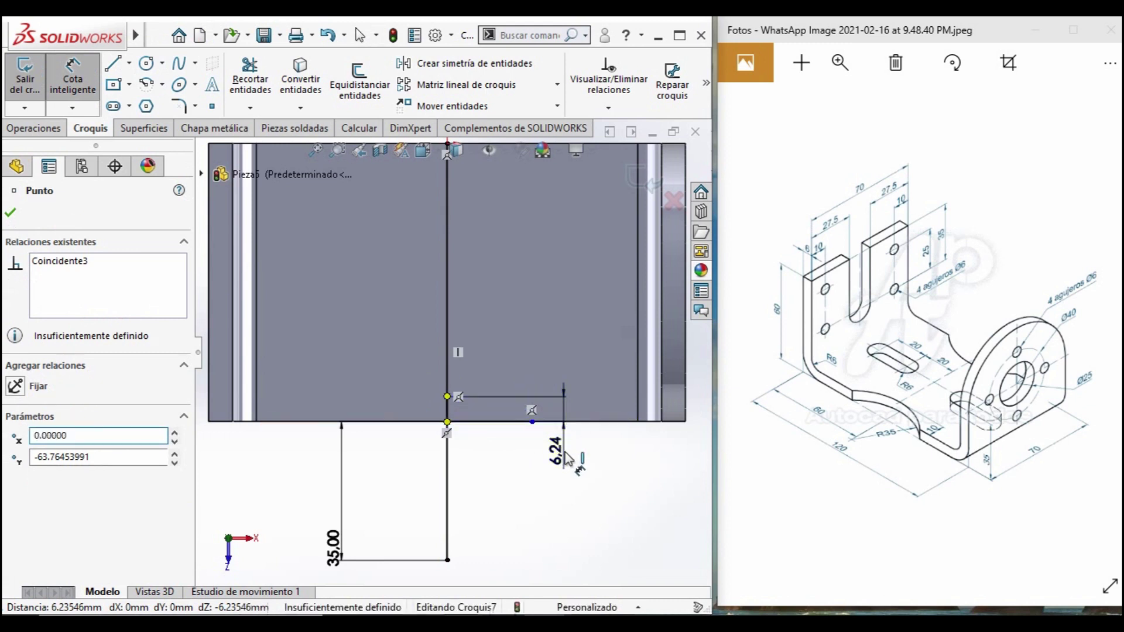
{"action": "left_click", "coordinate": [564, 461]}
{"action": "type", "text": "10"}
{"action": "key", "text": "Return"}
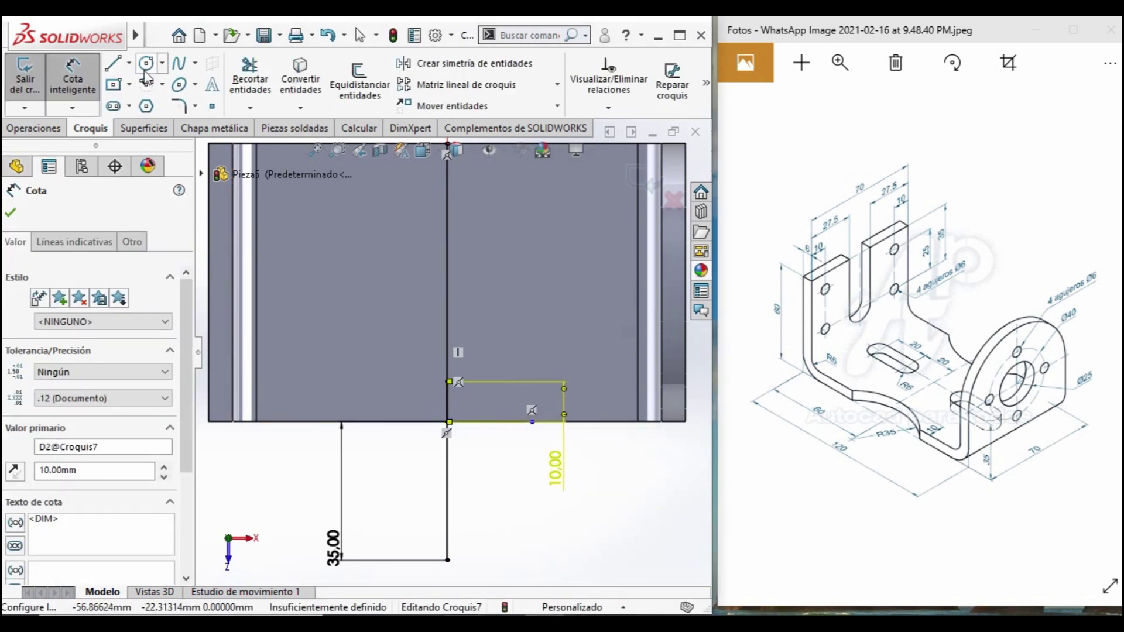
Draw a circle centred at the line's lower end through the point, sized Ø70.
{"action": "left_click", "coordinate": [147, 63]}
{"action": "left_click", "coordinate": [448, 538]}
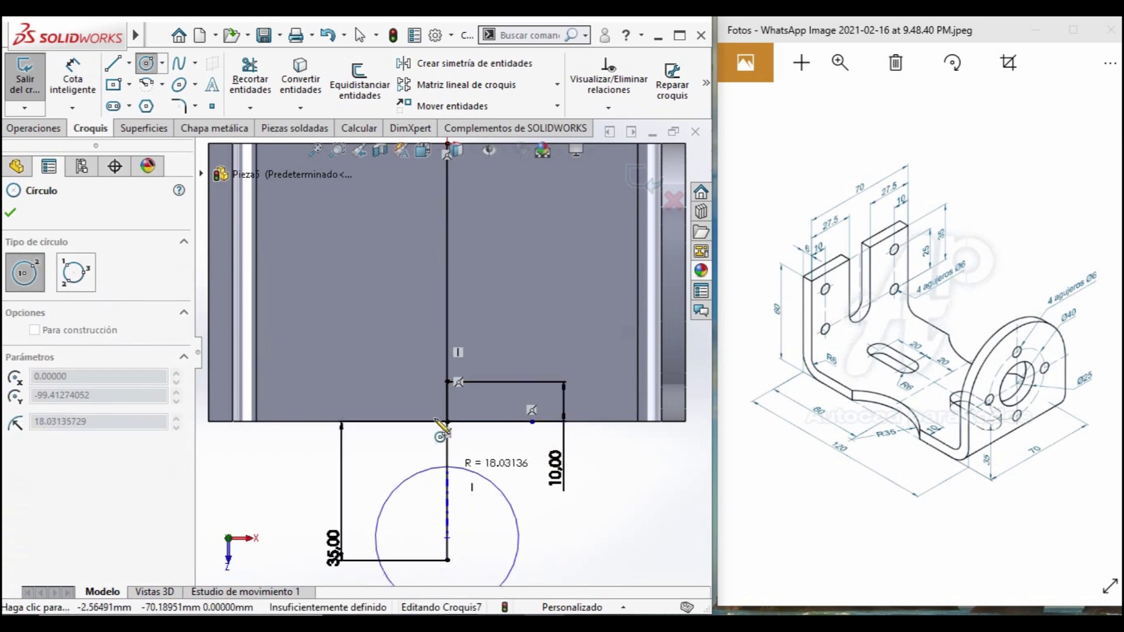
{"action": "left_click", "coordinate": [447, 382]}
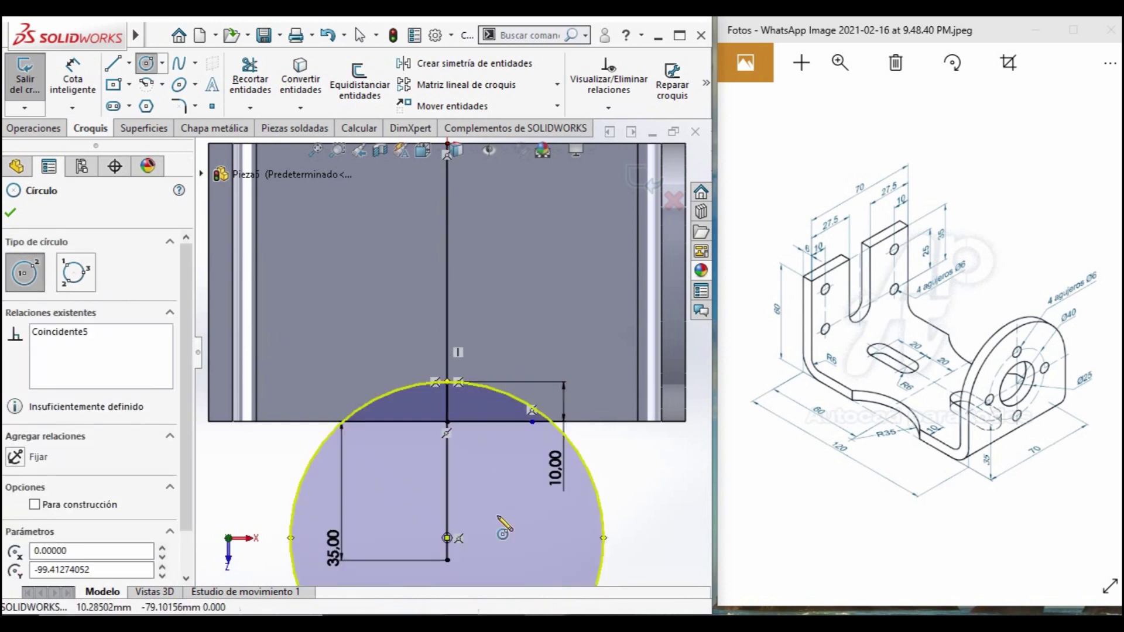
{"action": "key", "text": "Escape"}
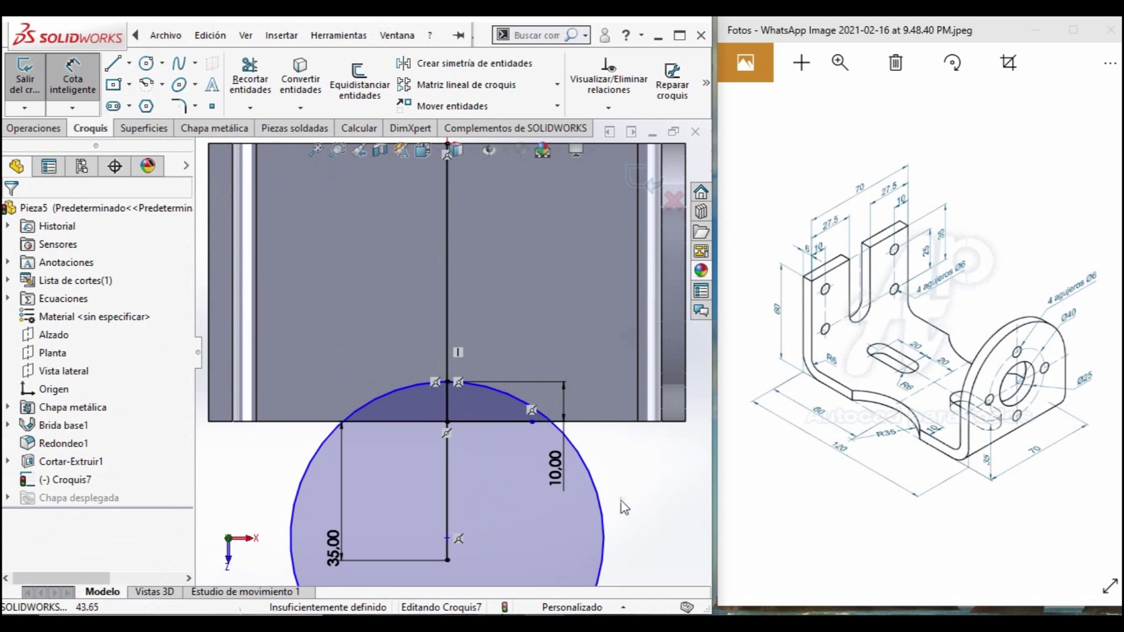
{"action": "left_click", "coordinate": [603, 496]}
{"action": "left_click", "coordinate": [640, 495]}
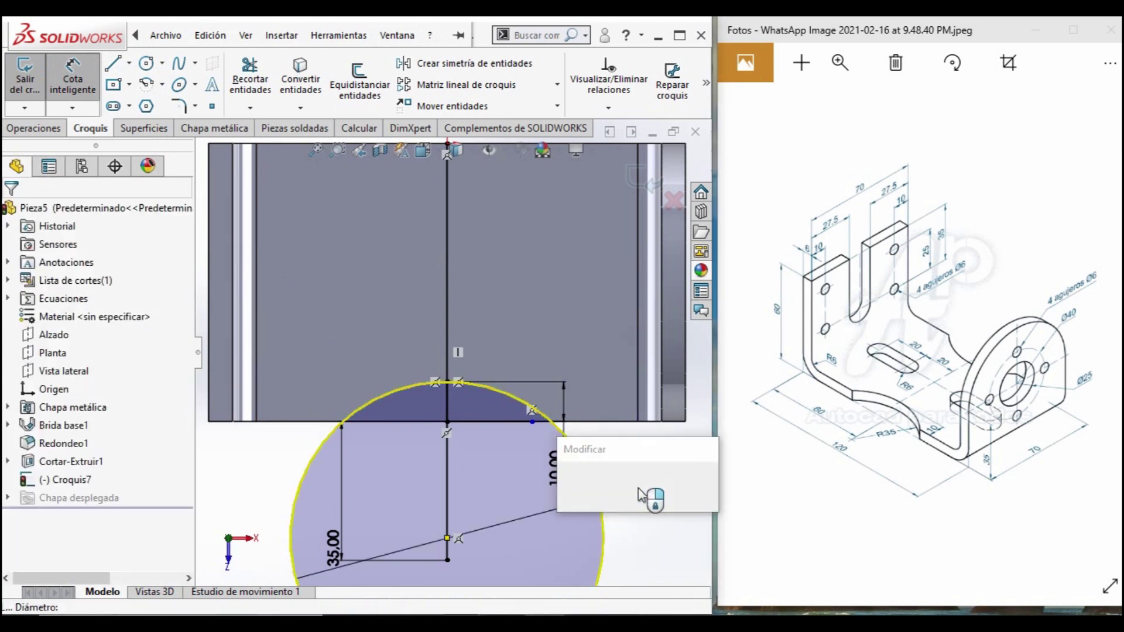
{"action": "type", "text": "70"}
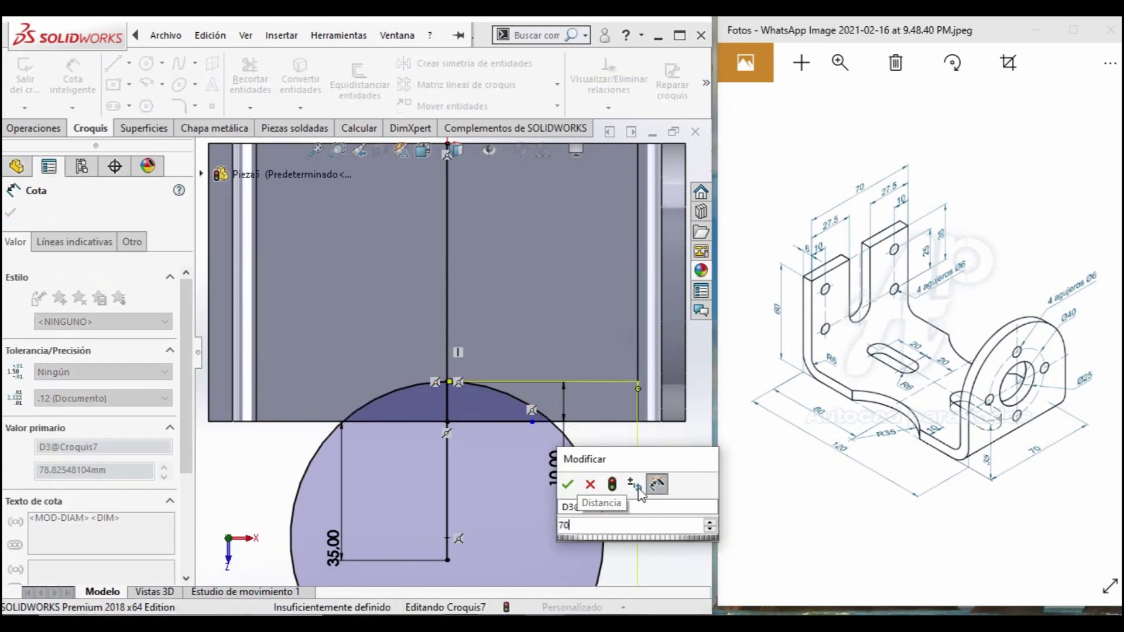
{"action": "key", "text": "Return"}
{"action": "scroll", "coordinate": [450, 352], "scroll_direction": "up", "scroll_amount": 1}
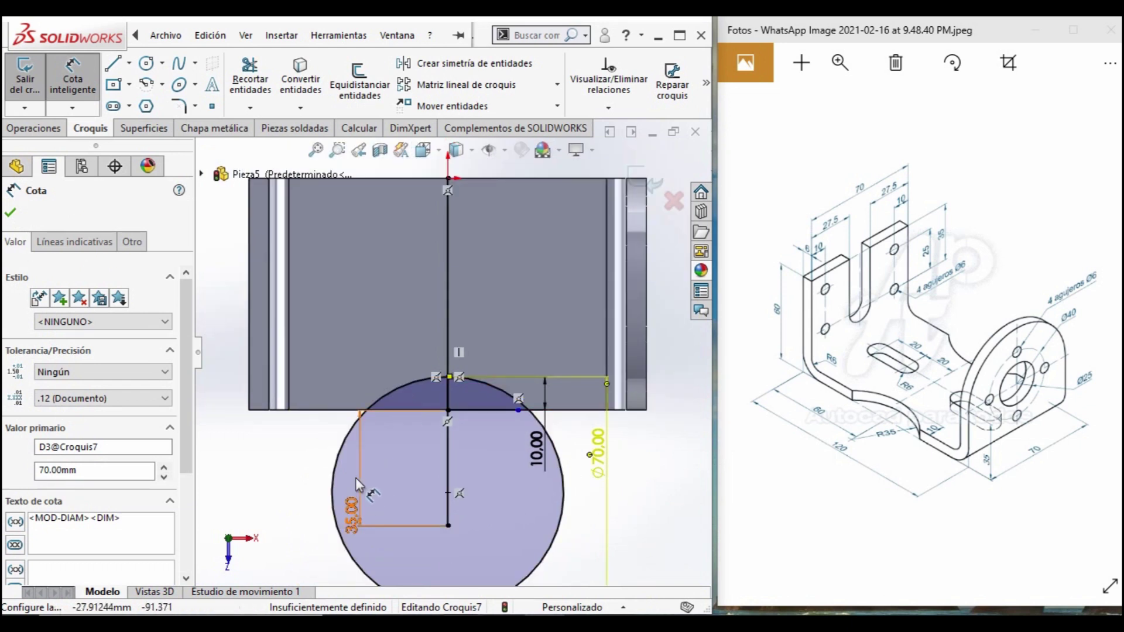
{"action": "scroll", "coordinate": [489, 445], "scroll_direction": "up", "scroll_amount": 1}
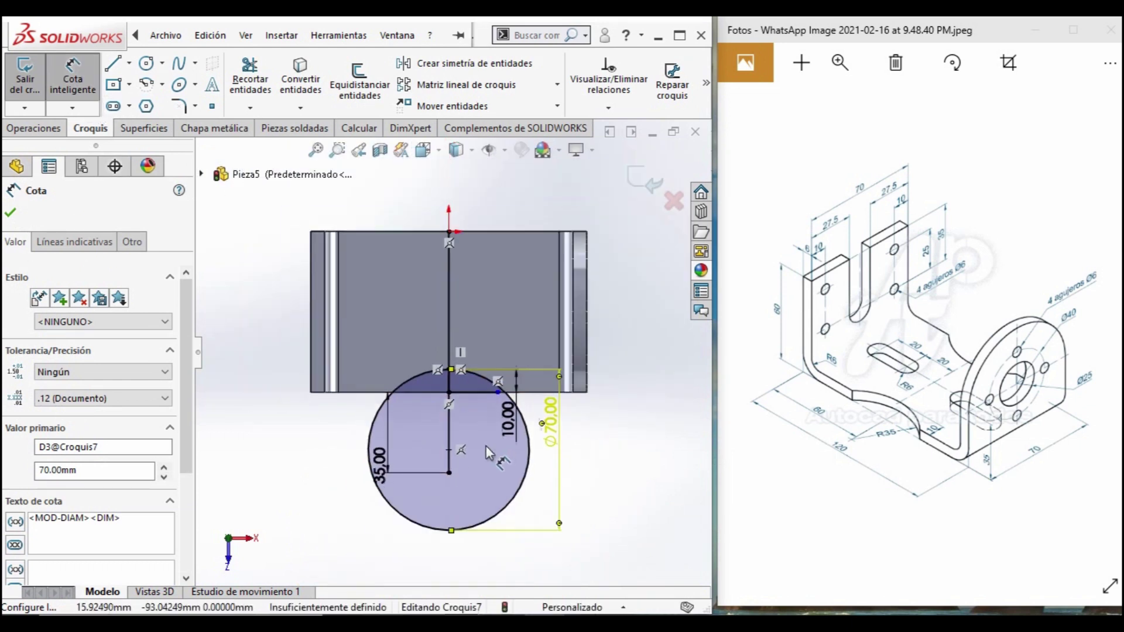
{"action": "left_click", "coordinate": [129, 107]}
{"action": "left_click", "coordinate": [343, 122]}
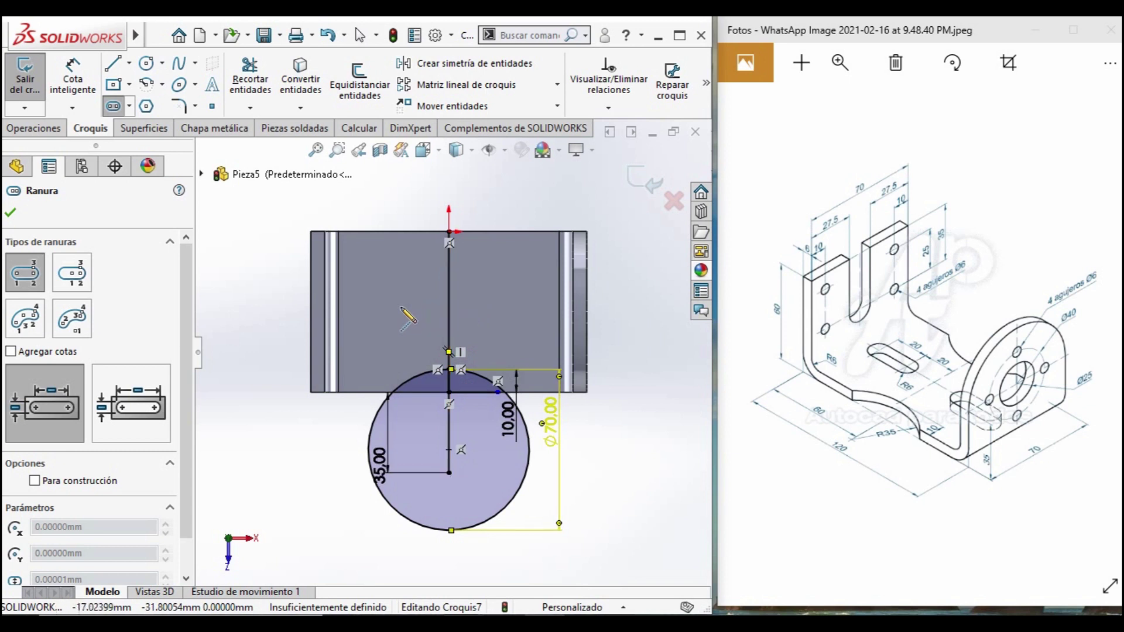
Draw a straight slot left of the centre line, 35 mm above the bottom edge.
{"action": "left_click", "coordinate": [374, 310]}
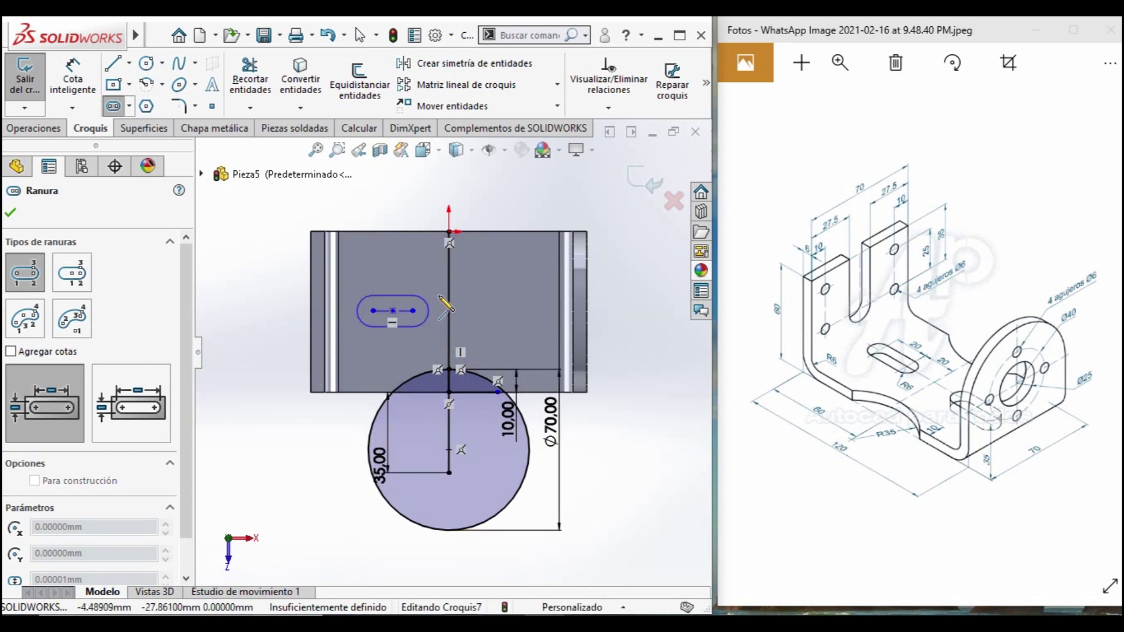
{"action": "left_click", "coordinate": [426, 302]}
{"action": "key", "text": "Escape"}
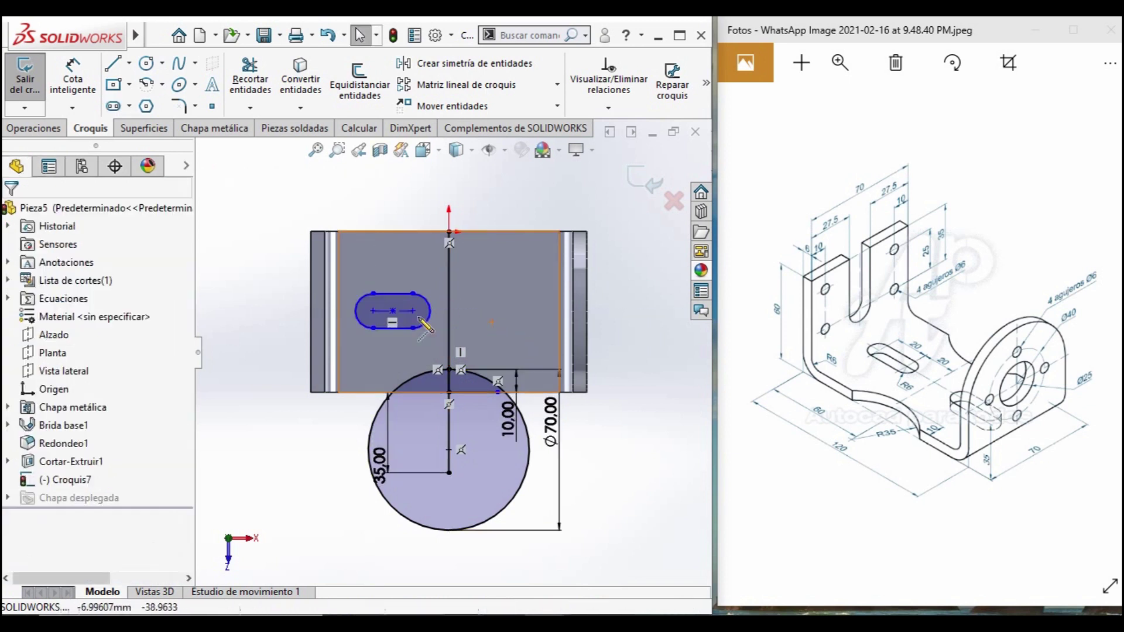
{"action": "left_click", "coordinate": [73, 76]}
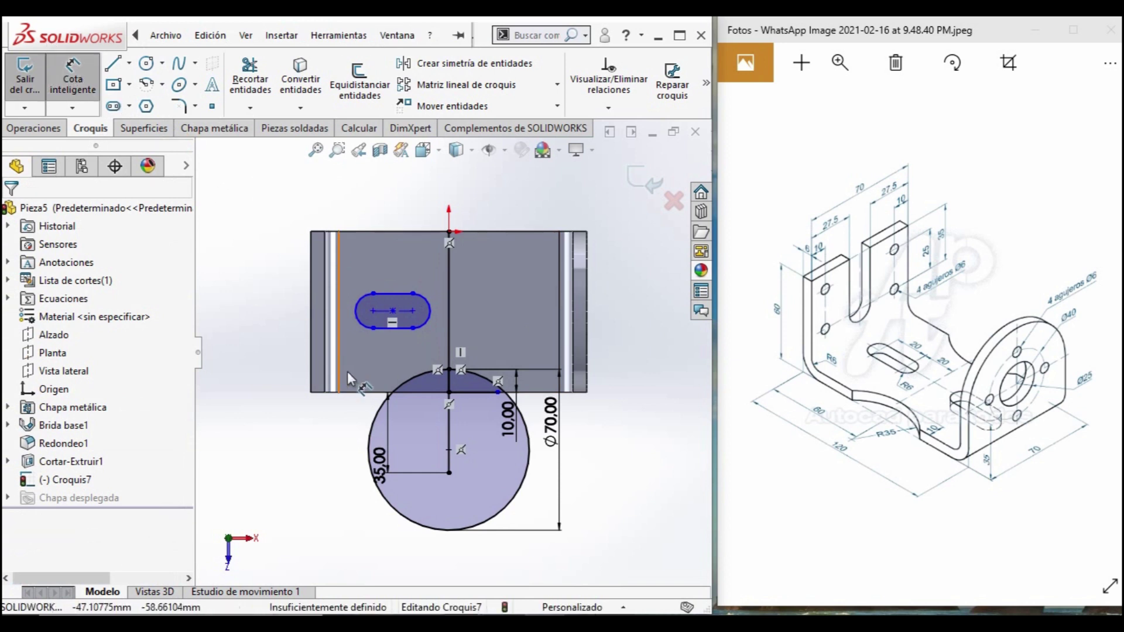
{"action": "left_click", "coordinate": [380, 398]}
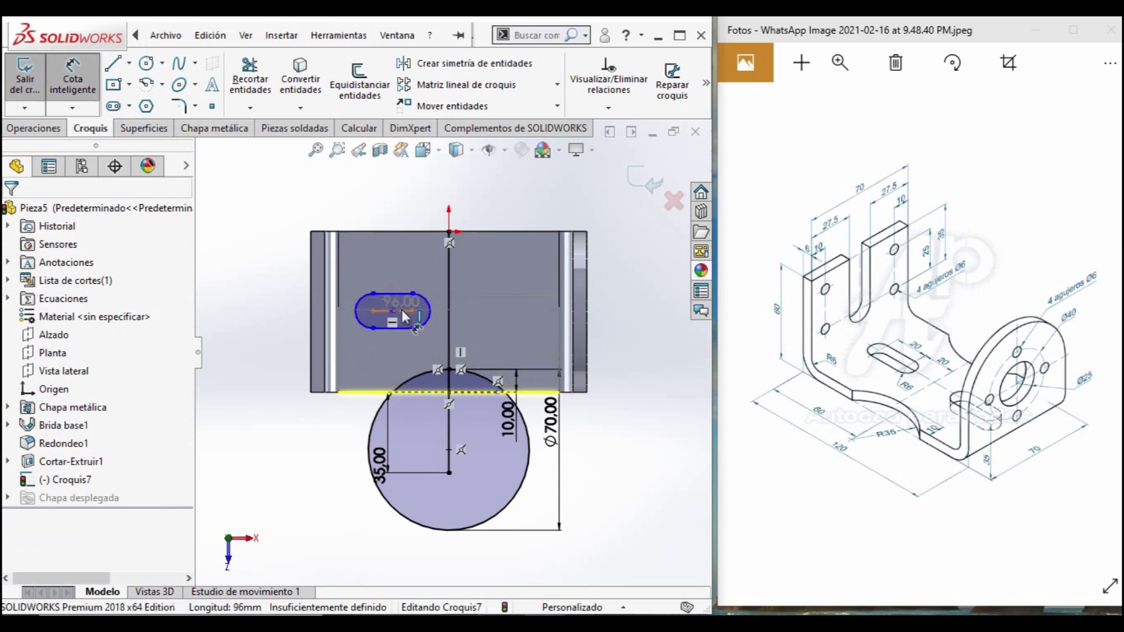
{"action": "left_click", "coordinate": [404, 318]}
{"action": "left_click", "coordinate": [504, 328]}
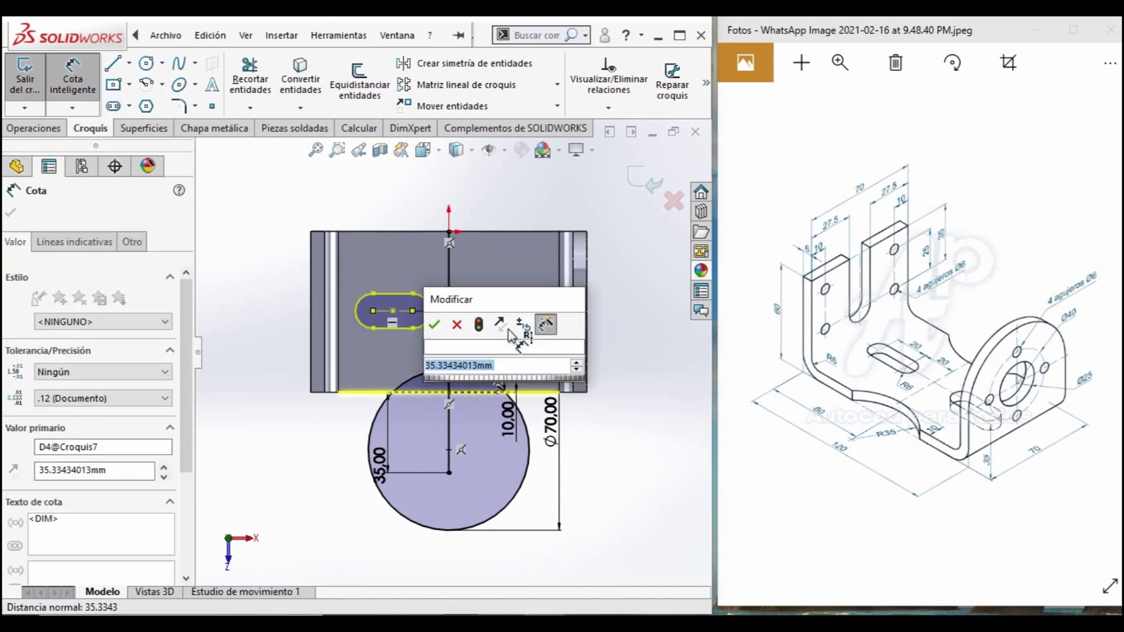
{"action": "type", "text": "35"}
{"action": "key", "text": "Return"}
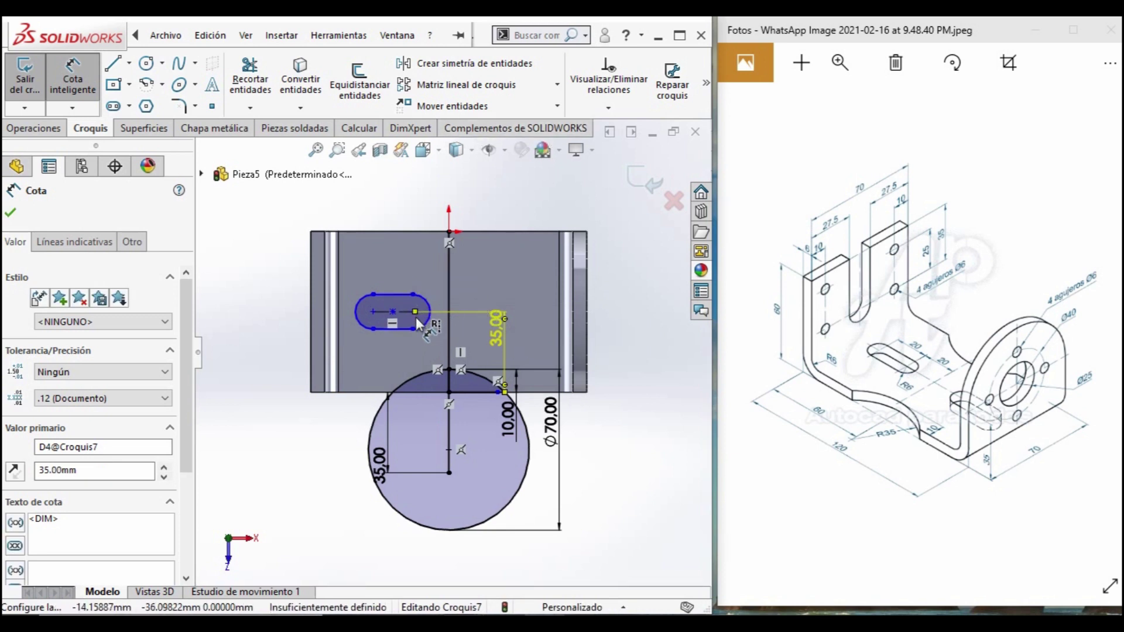
Dimension the slot 20 mm from the centre line and 20 mm long.
{"action": "left_click", "coordinate": [413, 295]}
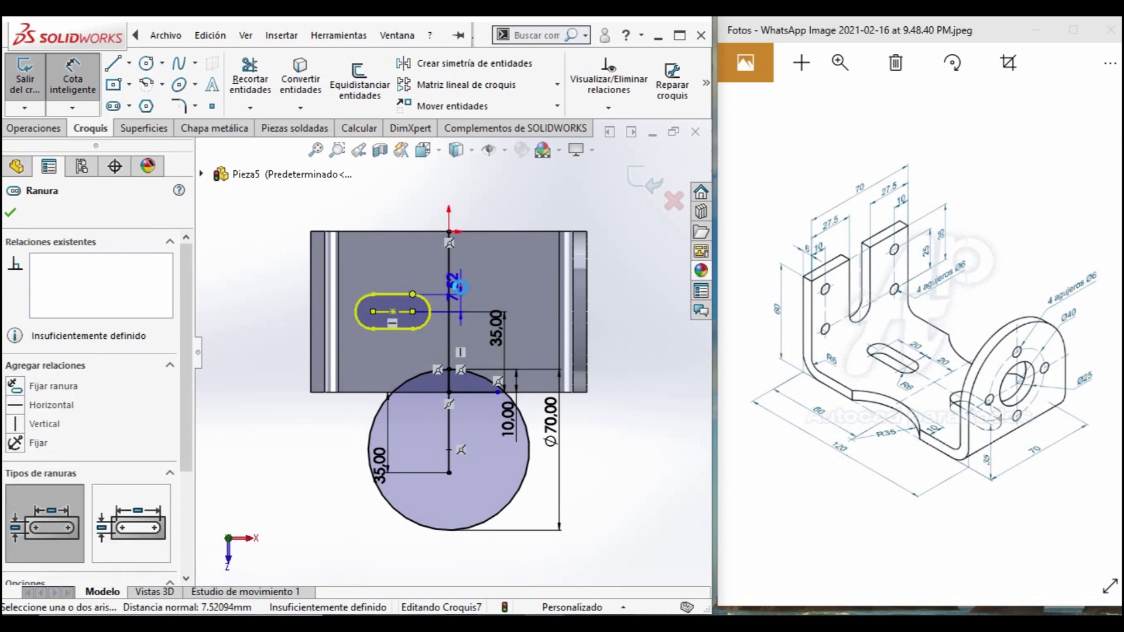
{"action": "left_click", "coordinate": [449, 296]}
{"action": "left_click", "coordinate": [425, 222]}
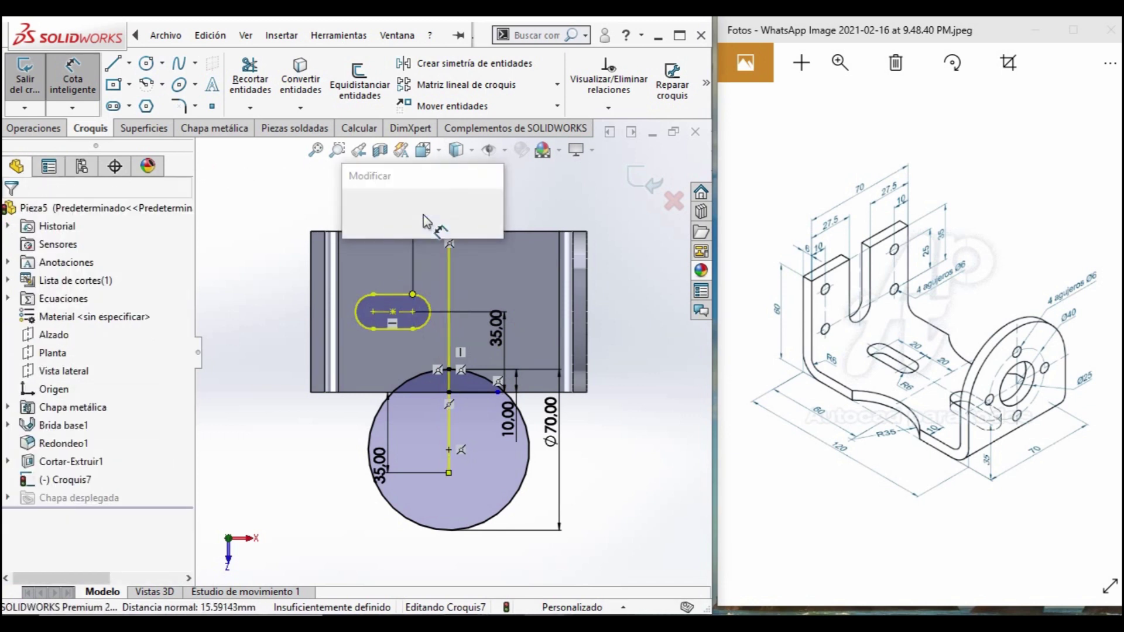
{"action": "type", "text": "20"}
{"action": "key", "text": "Return"}
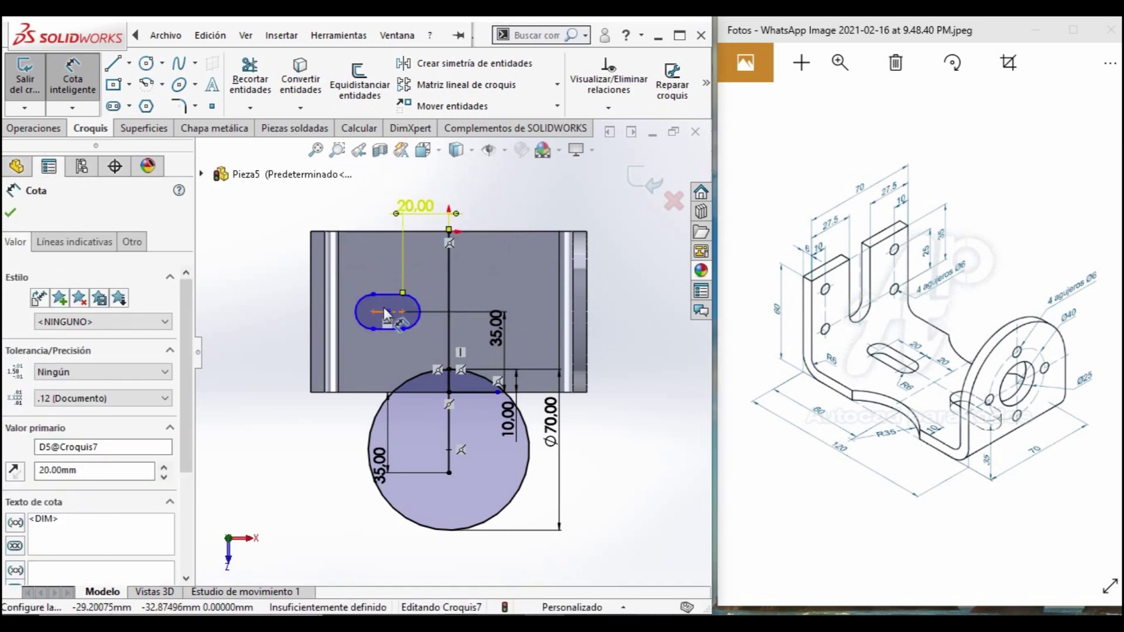
{"action": "scroll", "coordinate": [391, 308], "scroll_direction": "down", "scroll_amount": 1}
{"action": "left_click", "coordinate": [388, 294]}
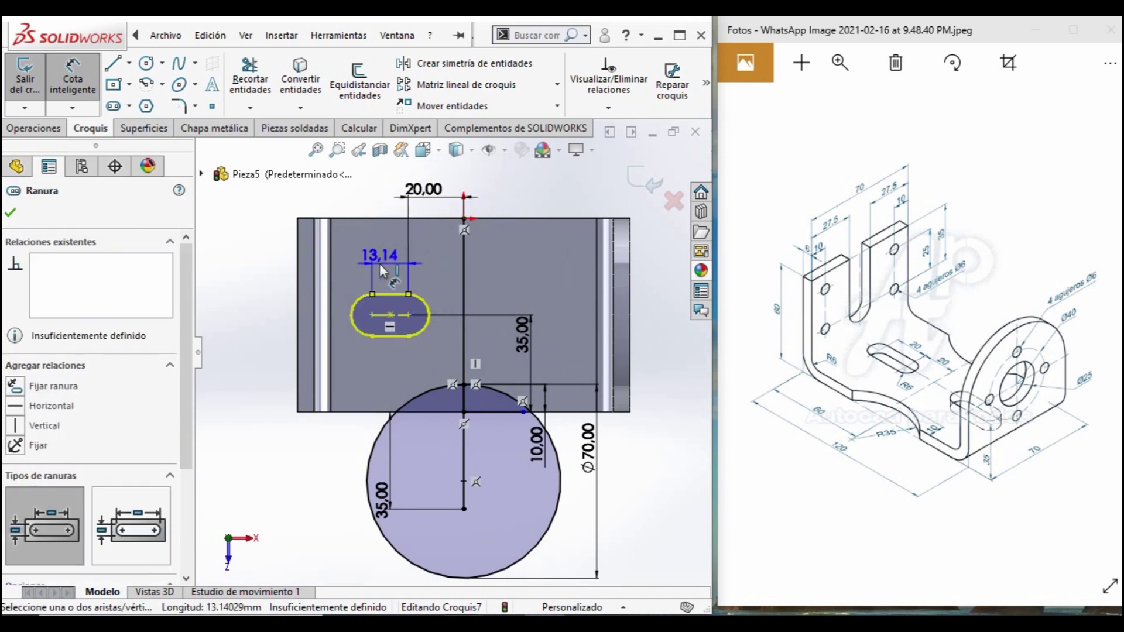
{"action": "left_click", "coordinate": [380, 264]}
{"action": "type", "text": "20"}
{"action": "key", "text": "Return"}
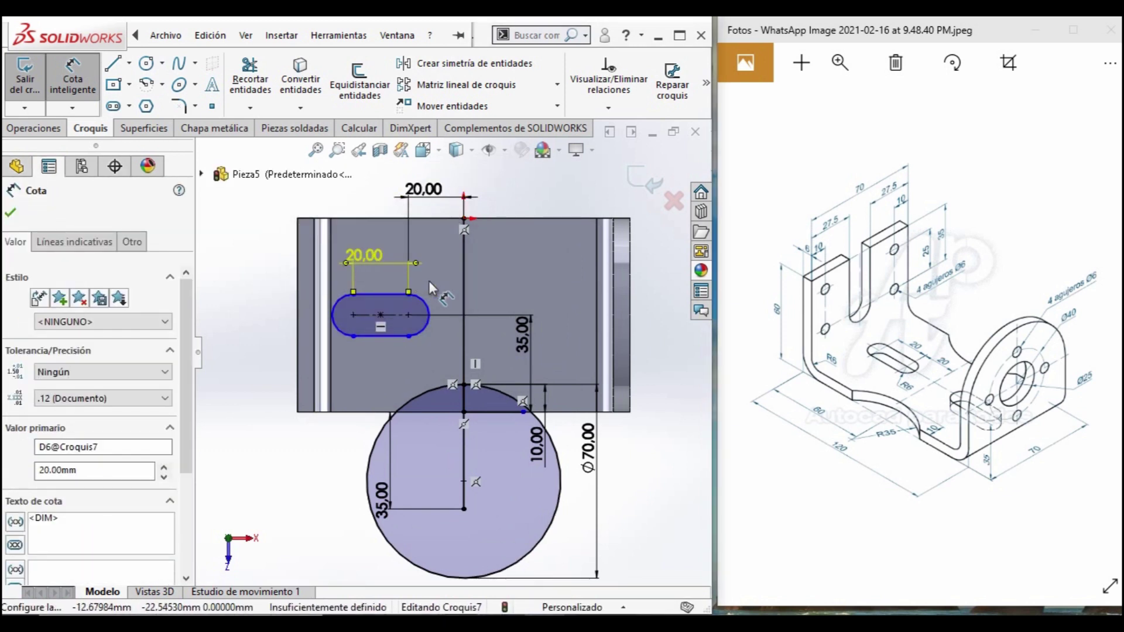
Give the slot ends an R6 radius.
{"action": "left_click", "coordinate": [422, 331]}
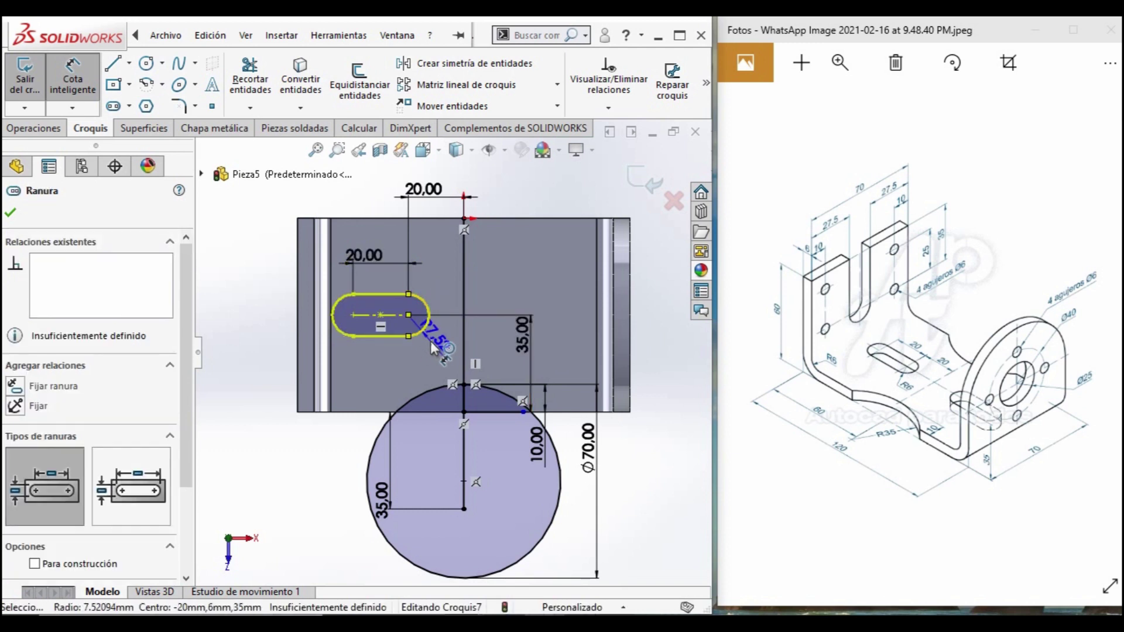
{"action": "left_click", "coordinate": [436, 344]}
{"action": "type", "text": "6"}
{"action": "key", "text": "Return"}
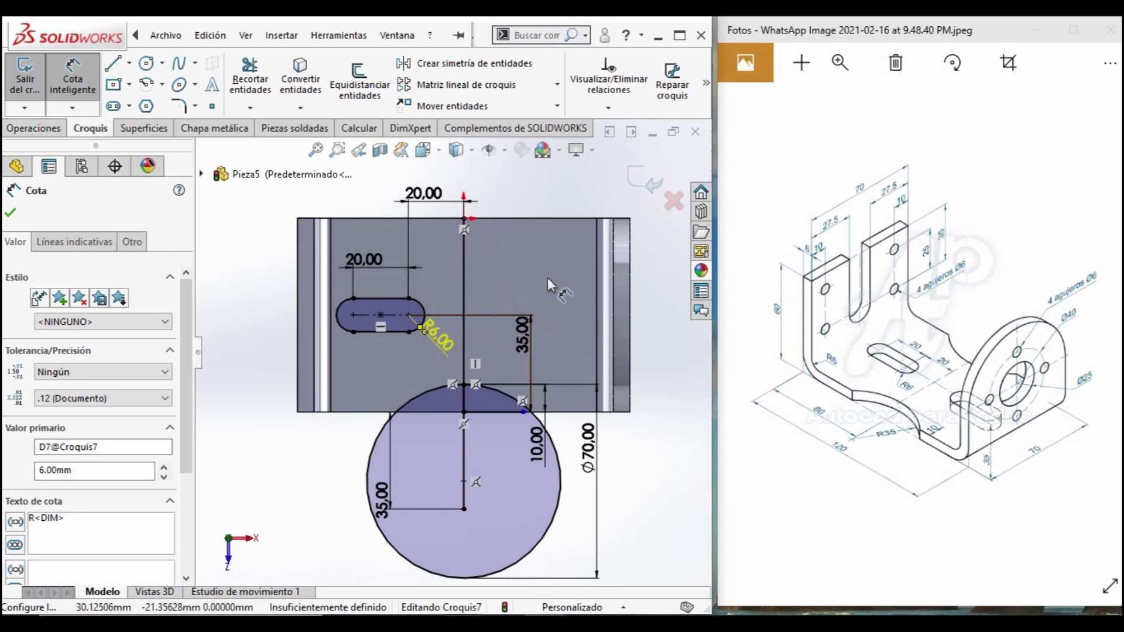
{"action": "left_click", "coordinate": [531, 62]}
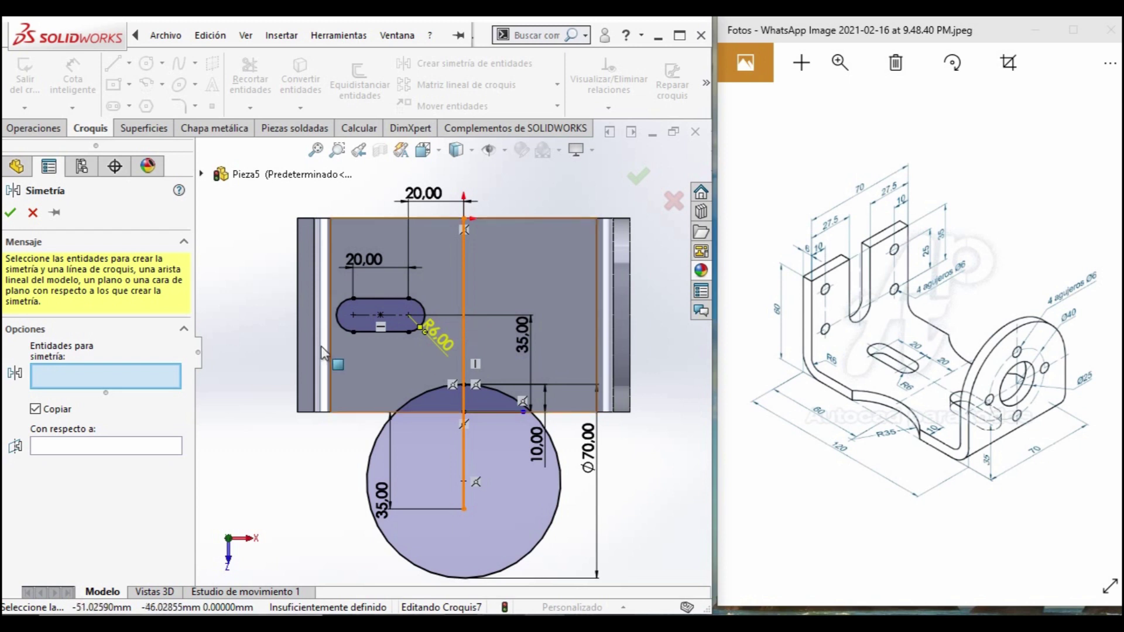
Mirror the left slot across the vertical centre line.
{"action": "left_click_drag", "start_coordinate": [426, 361], "coordinate": [329, 278]}
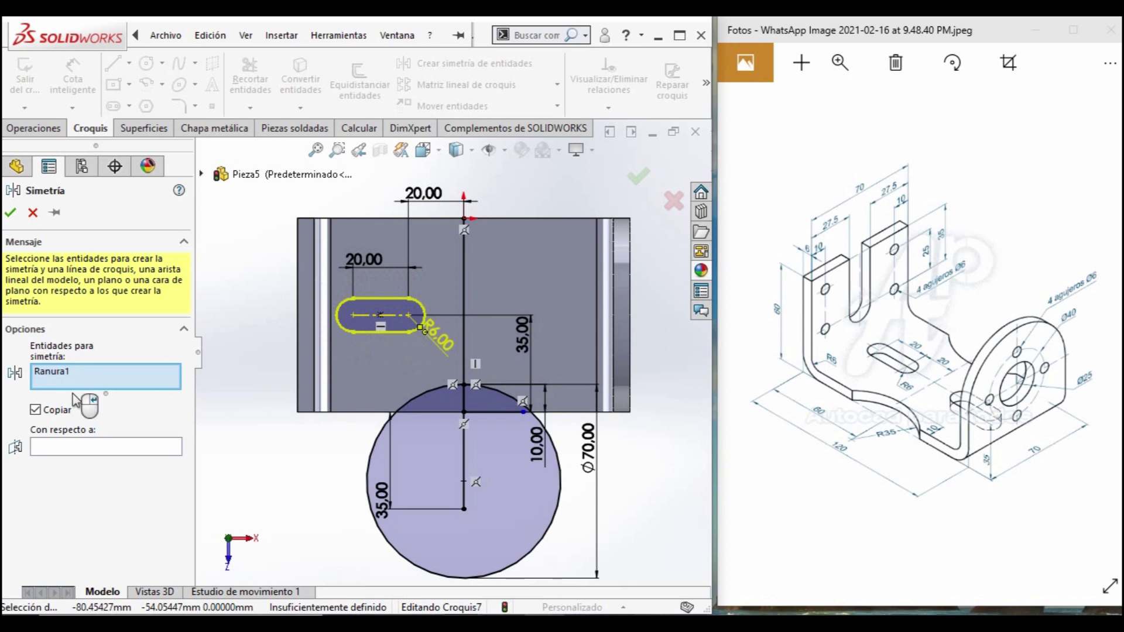
{"action": "left_click", "coordinate": [78, 452]}
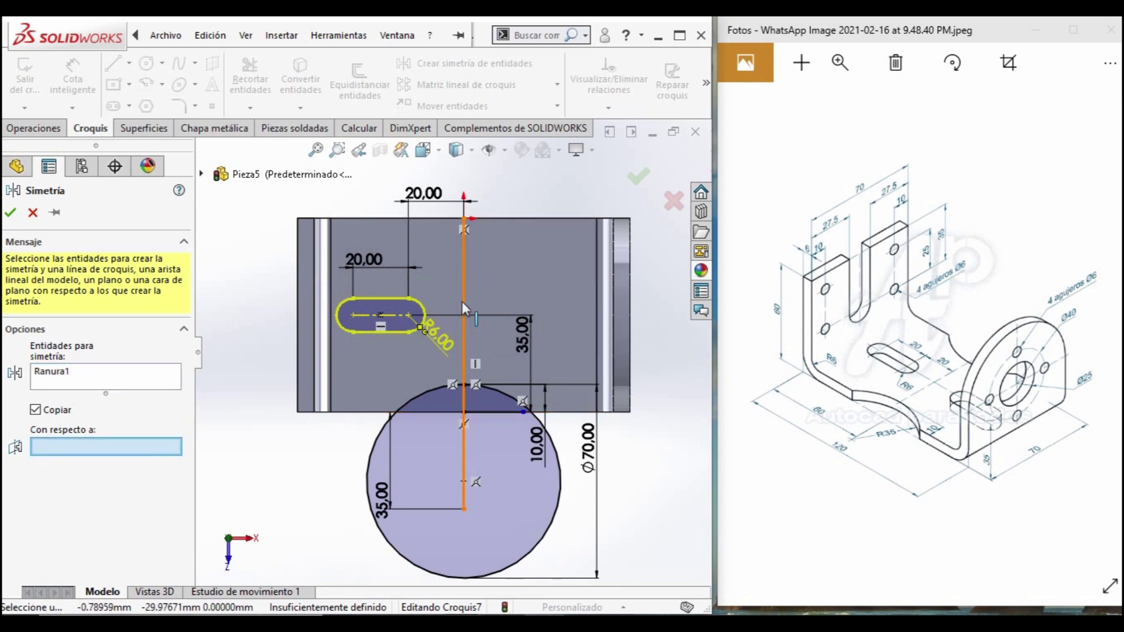
{"action": "left_click", "coordinate": [463, 304]}
{"action": "left_click", "coordinate": [639, 177]}
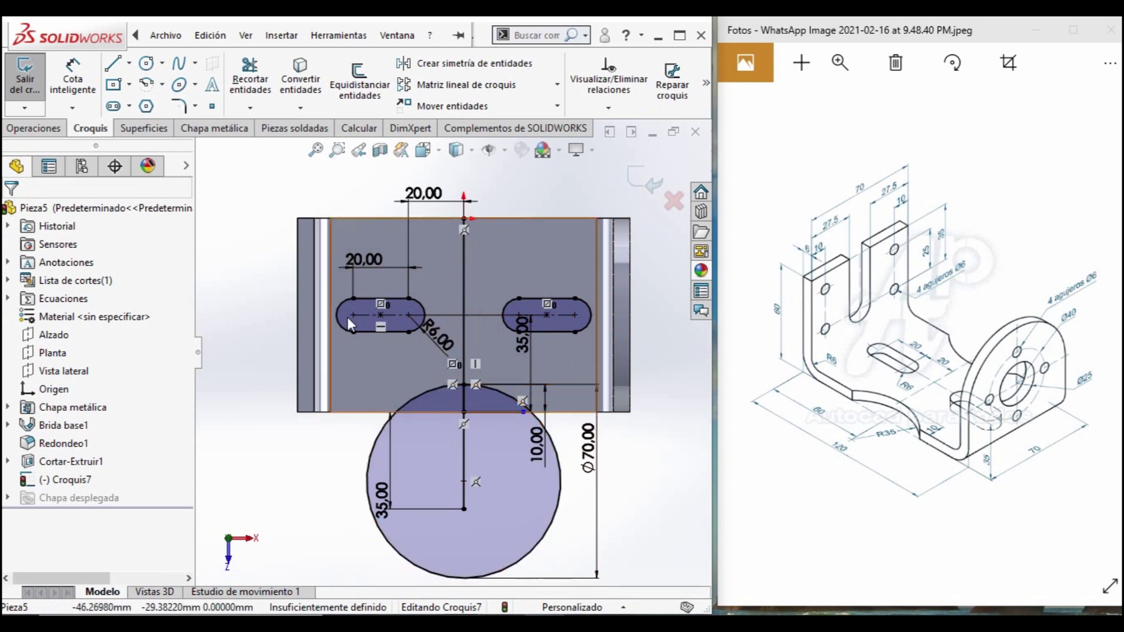
Draw a horizontal line joining the two slot centres.
{"action": "left_click", "coordinate": [446, 316]}
{"action": "left_click", "coordinate": [487, 315]}
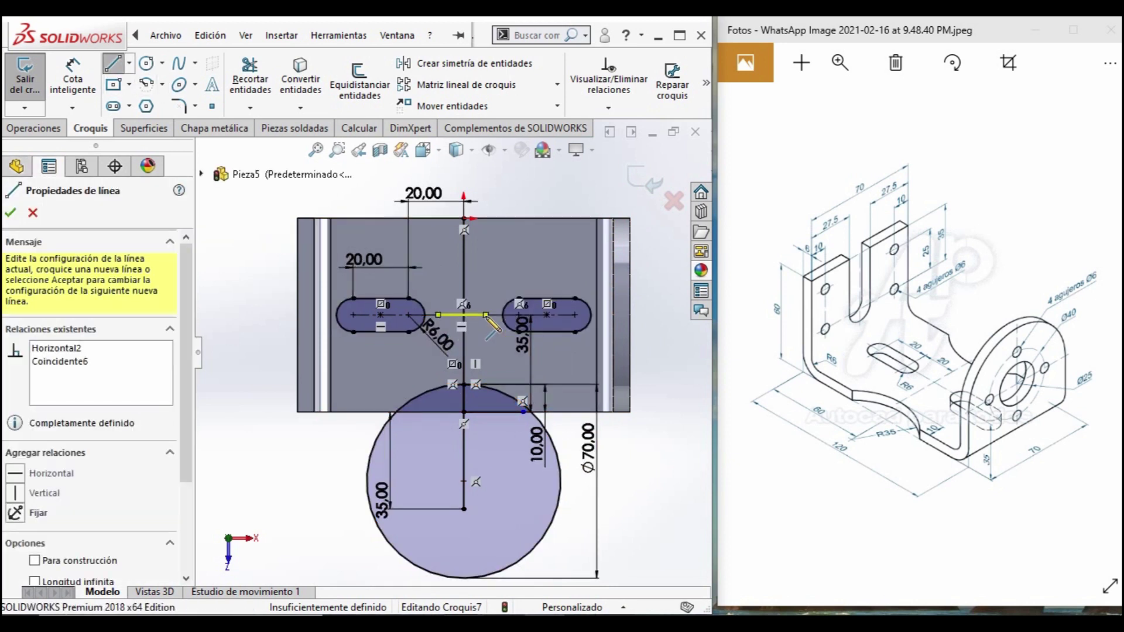
{"action": "key", "text": "Escape"}
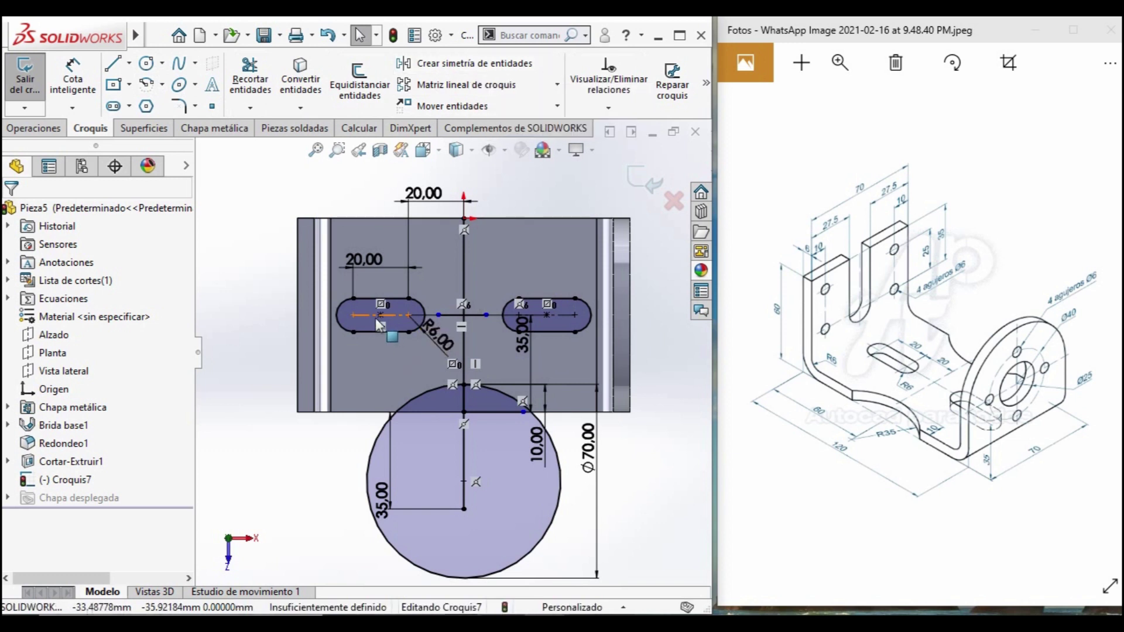
{"action": "left_click", "coordinate": [34, 128]}
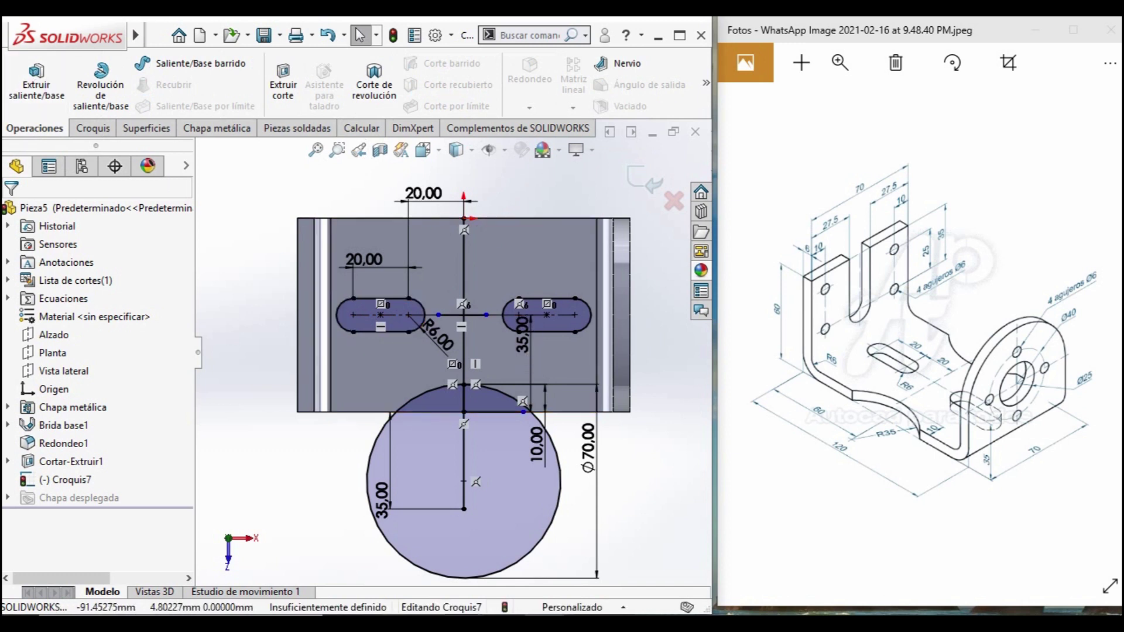
Extrude-cut both slots and the Ø70 circle regions with Hasta el siguiente end condition.
{"action": "left_click", "coordinate": [283, 88]}
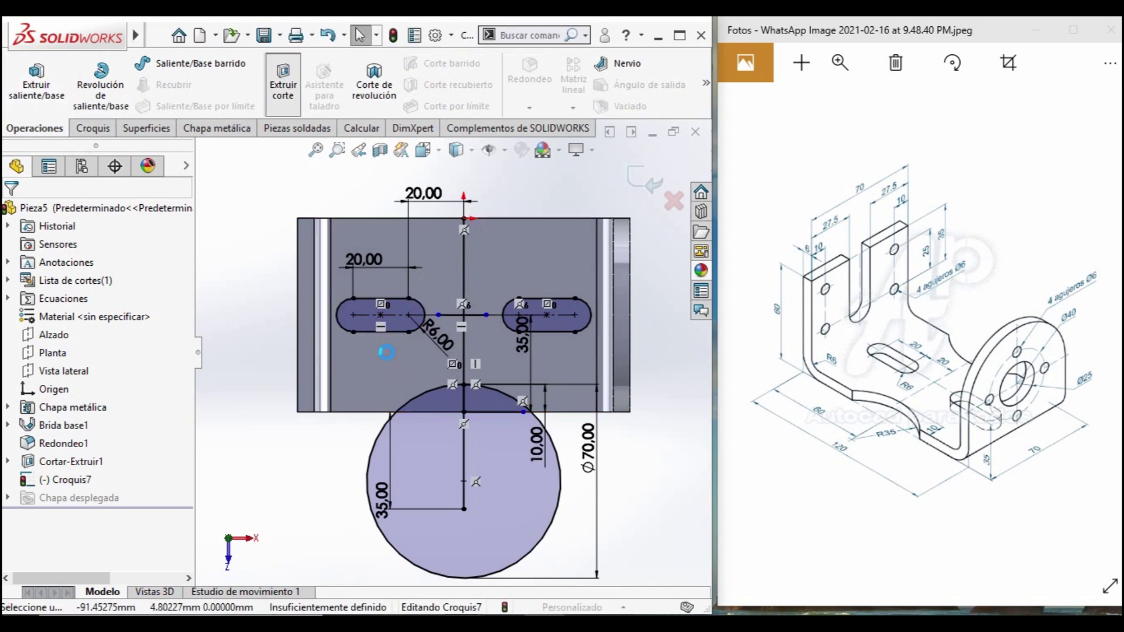
{"action": "left_click", "coordinate": [395, 321]}
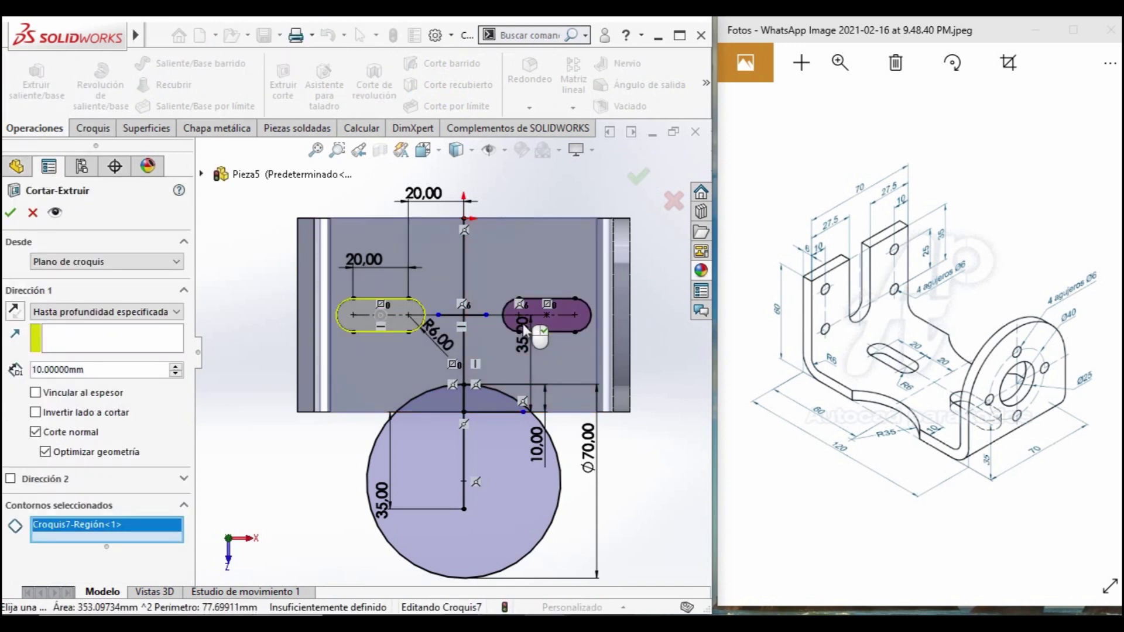
{"action": "left_click", "coordinate": [550, 322]}
{"action": "left_click", "coordinate": [499, 490]}
{"action": "left_click", "coordinate": [485, 402]}
{"action": "left_click", "coordinate": [433, 403]}
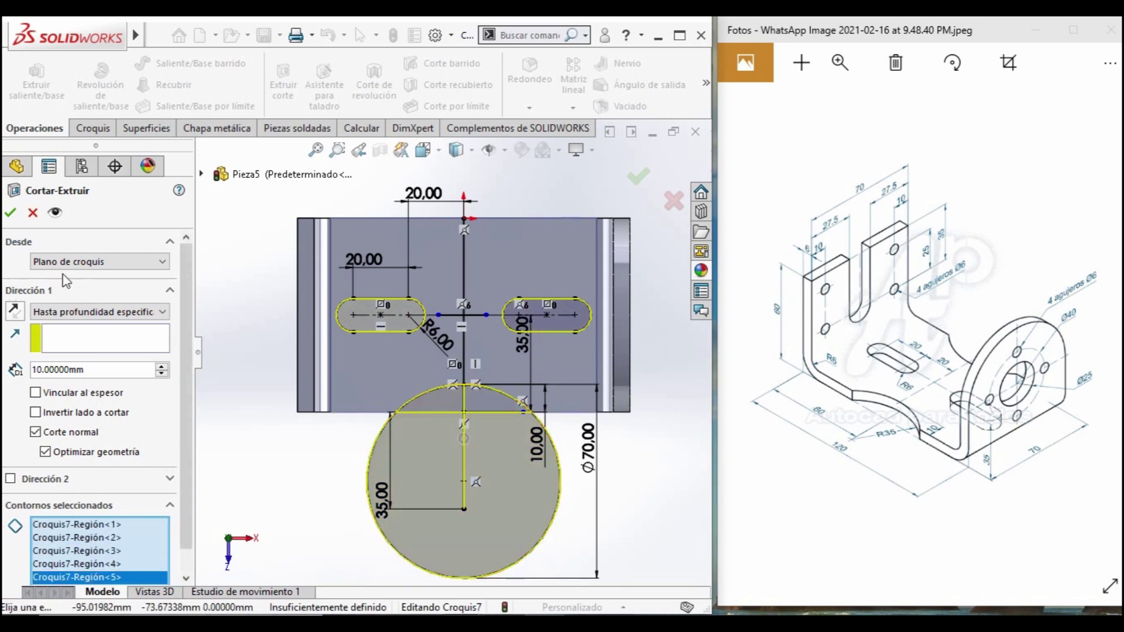
{"action": "left_click", "coordinate": [106, 337]}
{"action": "left_click", "coordinate": [124, 315]}
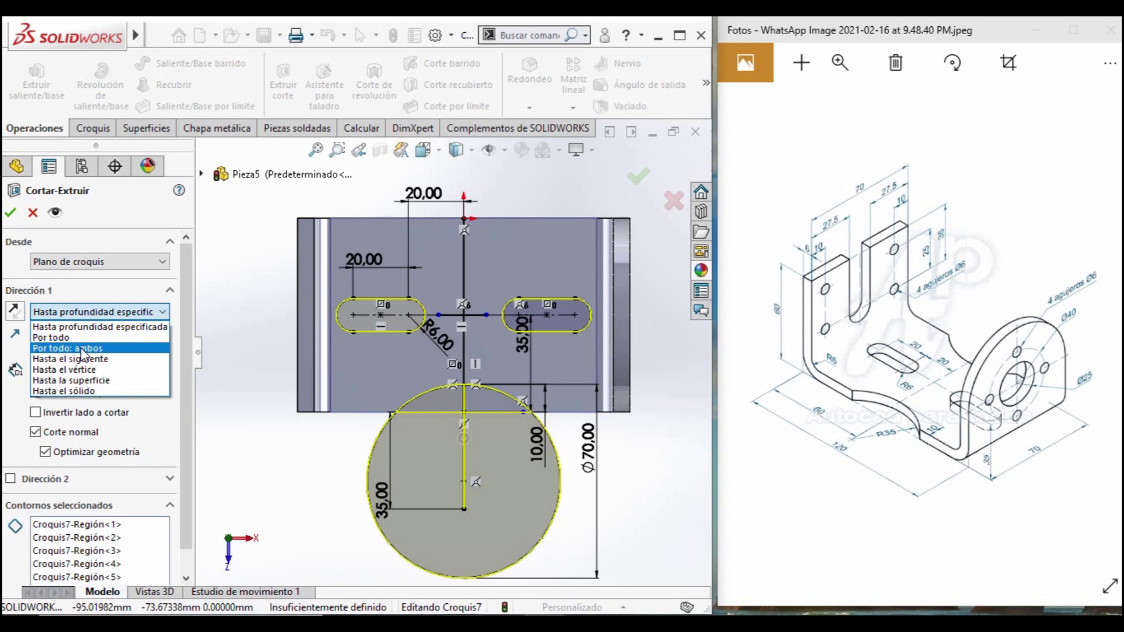
{"action": "left_click", "coordinate": [82, 358]}
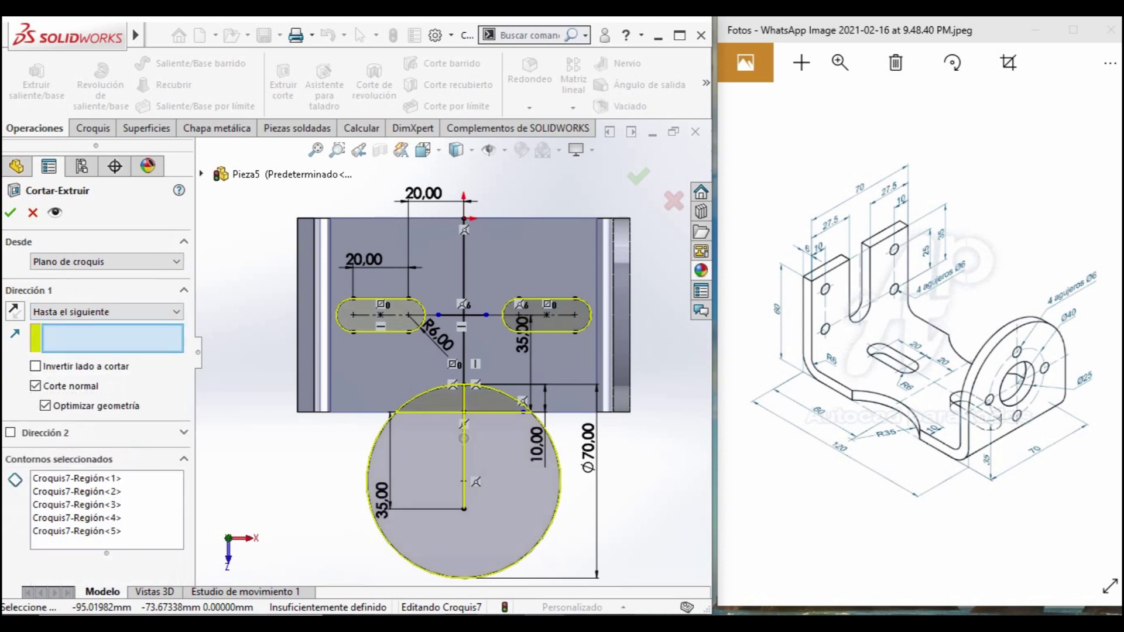
{"action": "left_click", "coordinate": [13, 212]}
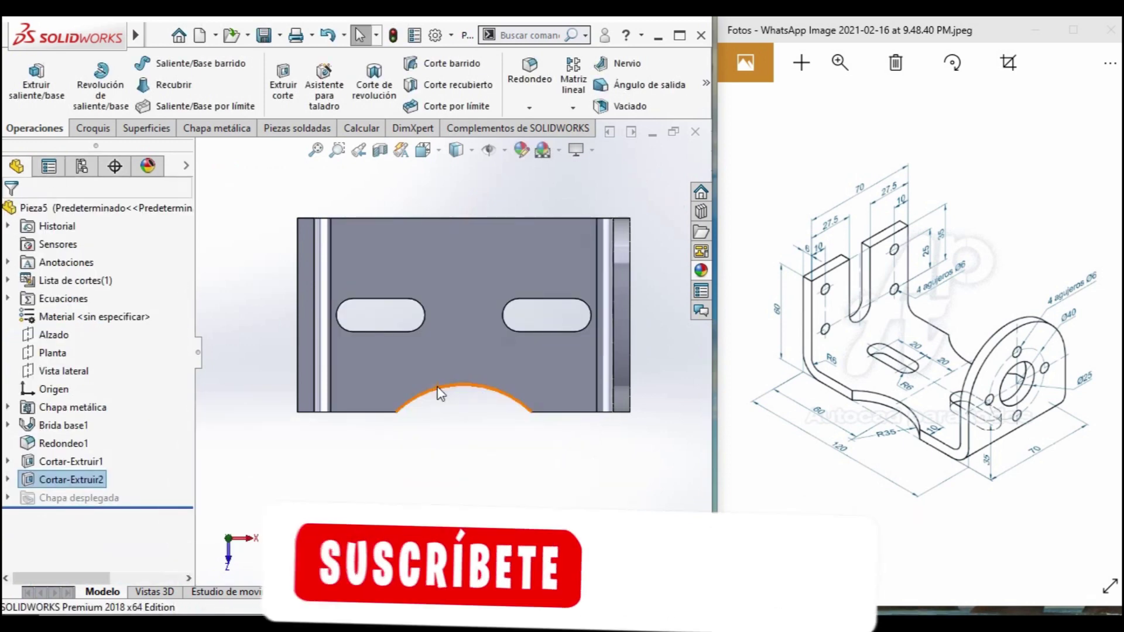
{"action": "middle_click_drag", "start_coordinate": [469, 361], "coordinate": [466, 325]}
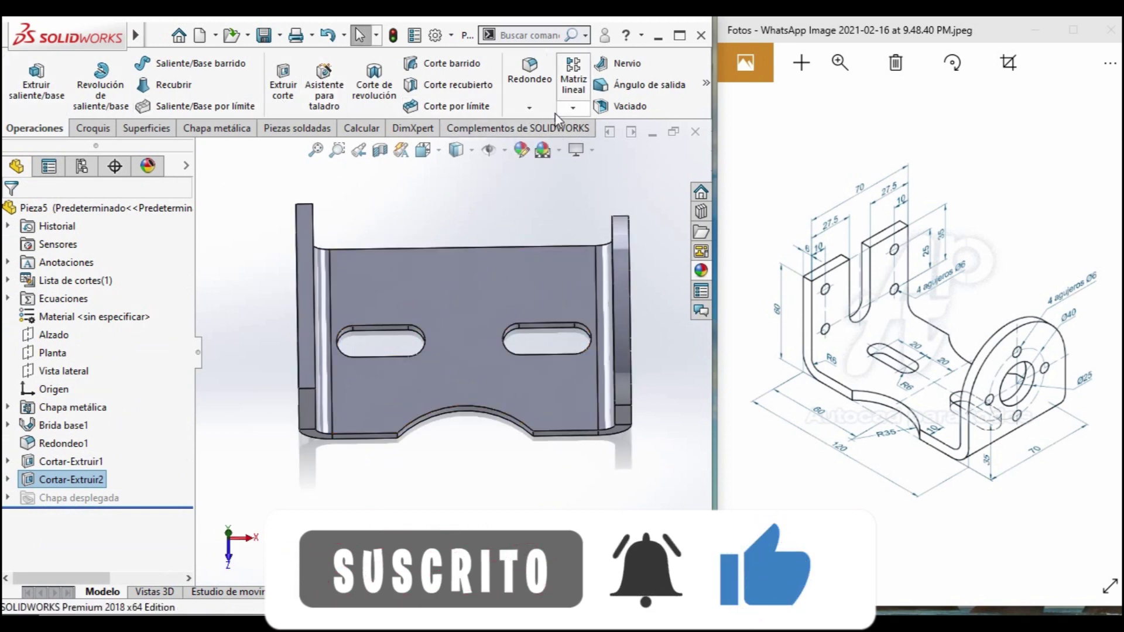
{"action": "left_click", "coordinate": [706, 84]}
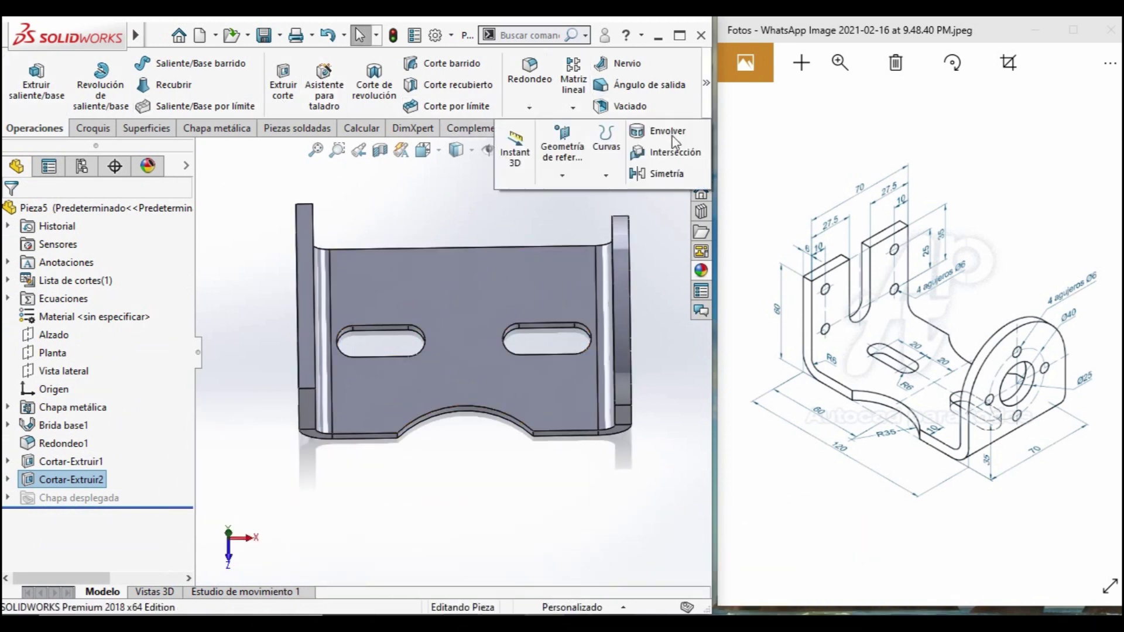
{"action": "left_click", "coordinate": [563, 175]}
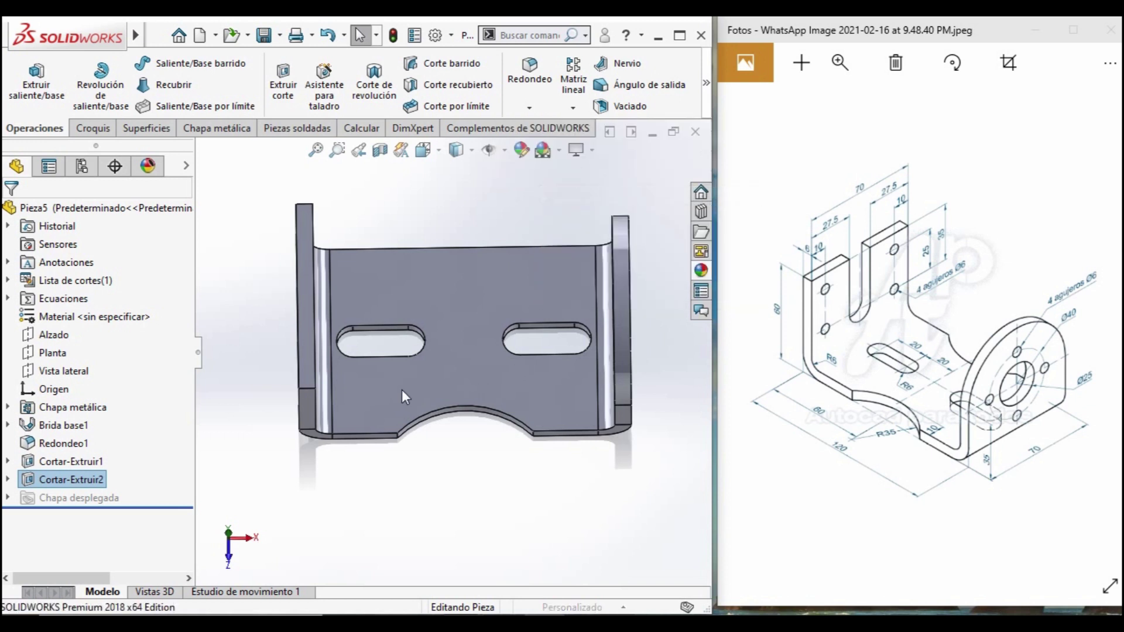
Create Plano1 offset 35 mm from the flange end face, with the offset reversed.
{"action": "left_click", "coordinate": [310, 409]}
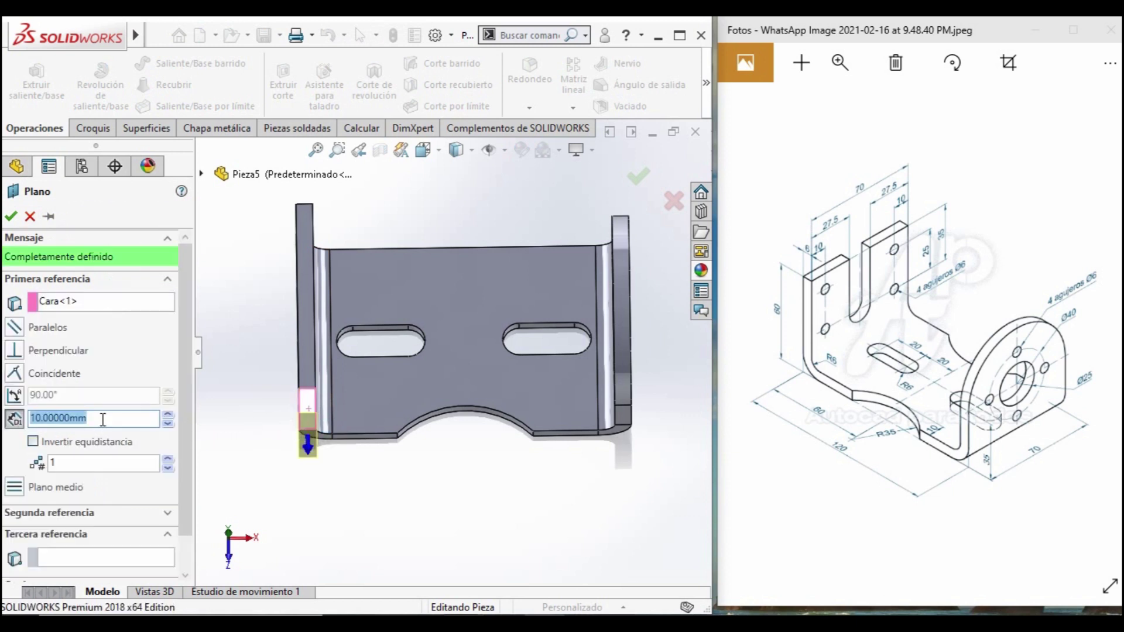
{"action": "type", "text": "35"}
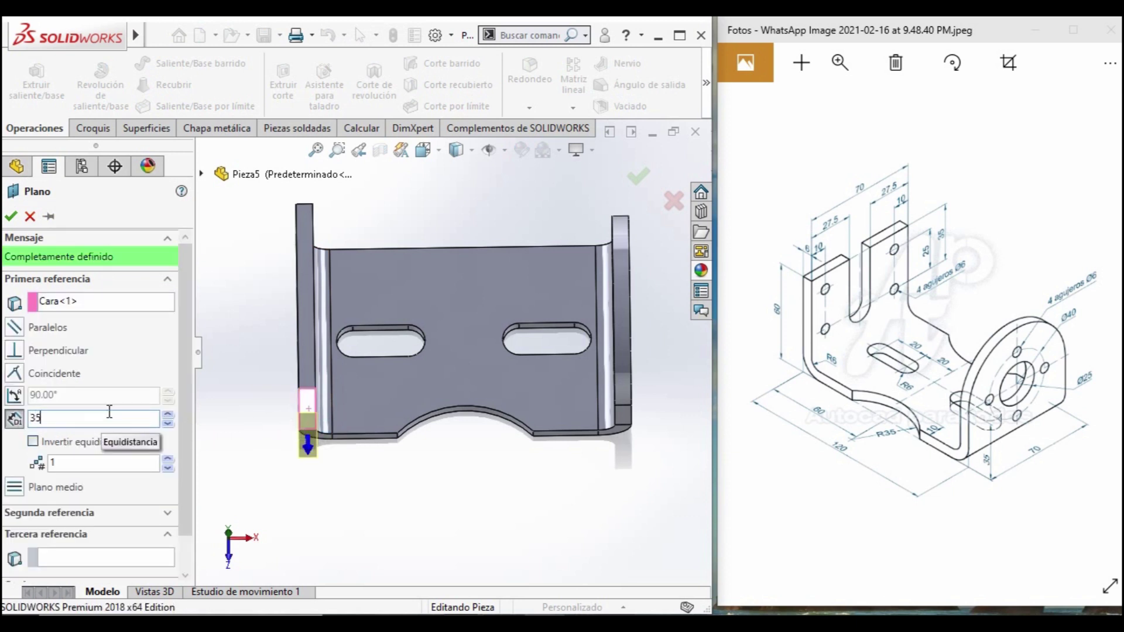
{"action": "left_click", "coordinate": [33, 441]}
{"action": "left_click", "coordinate": [11, 216]}
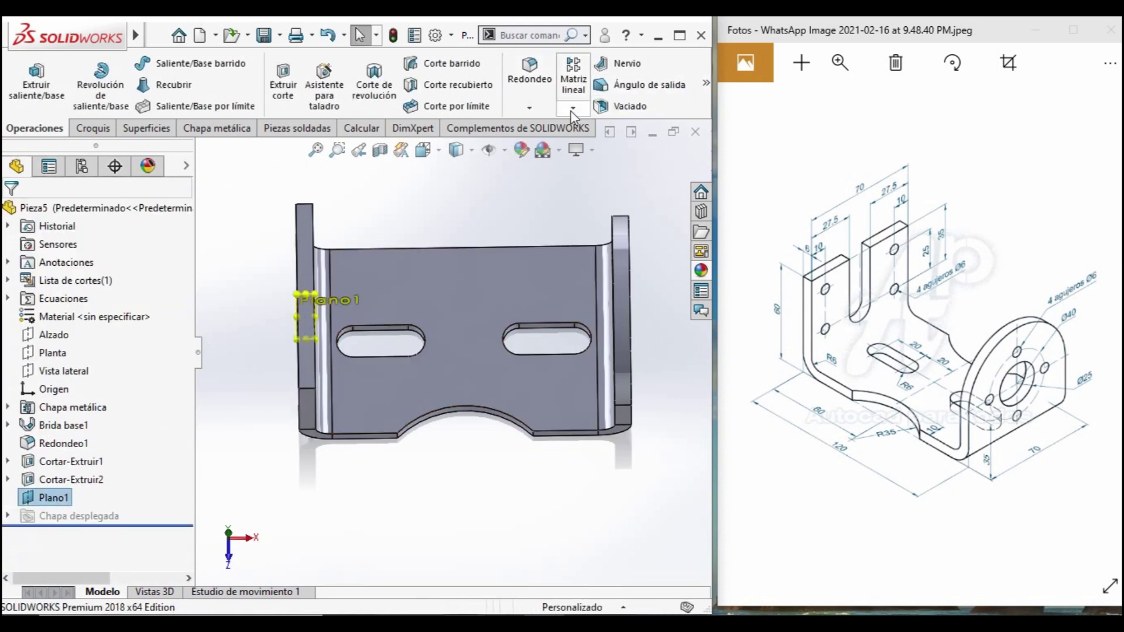
{"action": "left_click", "coordinate": [573, 109]}
{"action": "left_click", "coordinate": [586, 165]}
Pick Cortar-Extruir2 as the feature to mirror about Plano1, adding the opposite notch.
{"action": "scroll", "coordinate": [460, 395], "scroll_direction": "down", "scroll_amount": 2}
{"action": "scroll", "coordinate": [452, 397], "scroll_direction": "down", "scroll_amount": 3}
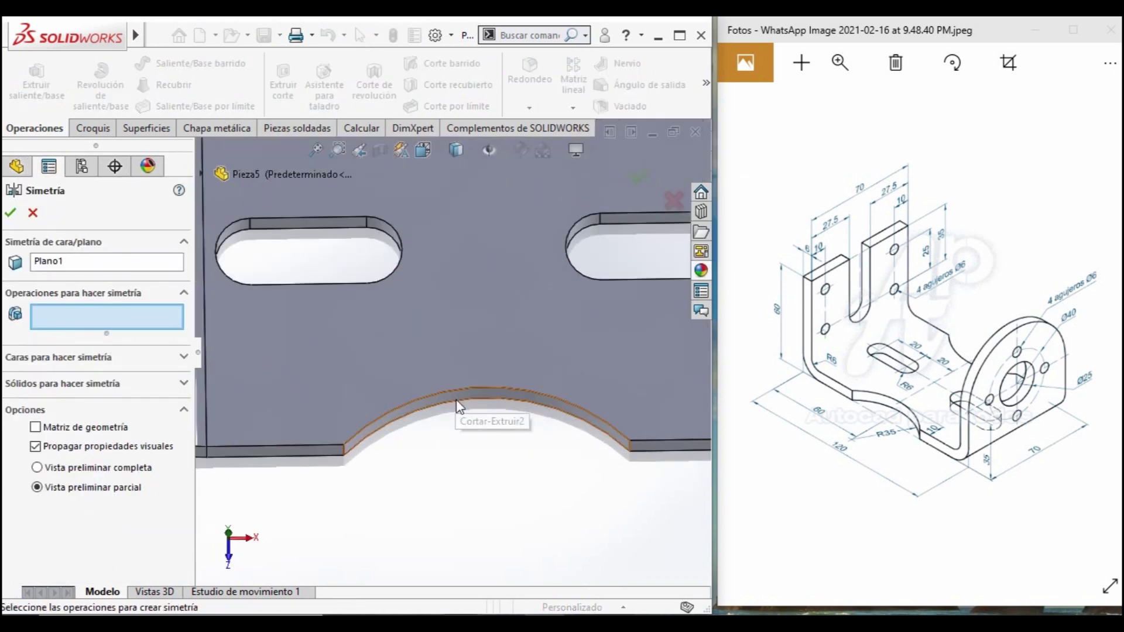
{"action": "left_click", "coordinate": [456, 400]}
{"action": "left_click", "coordinate": [458, 398]}
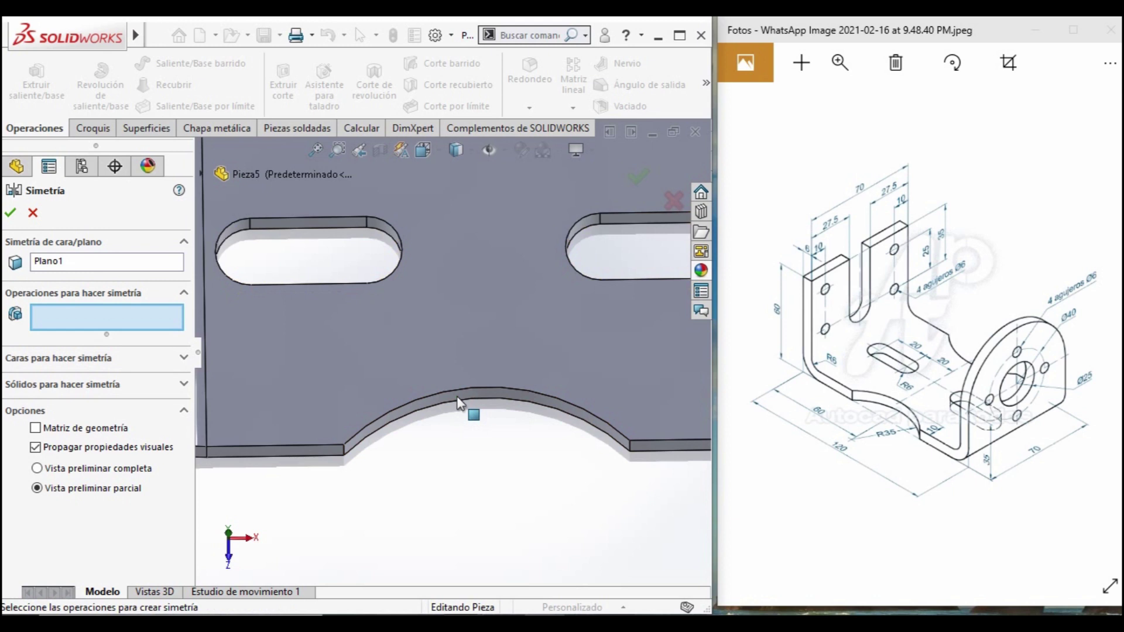
{"action": "left_click", "coordinate": [437, 404]}
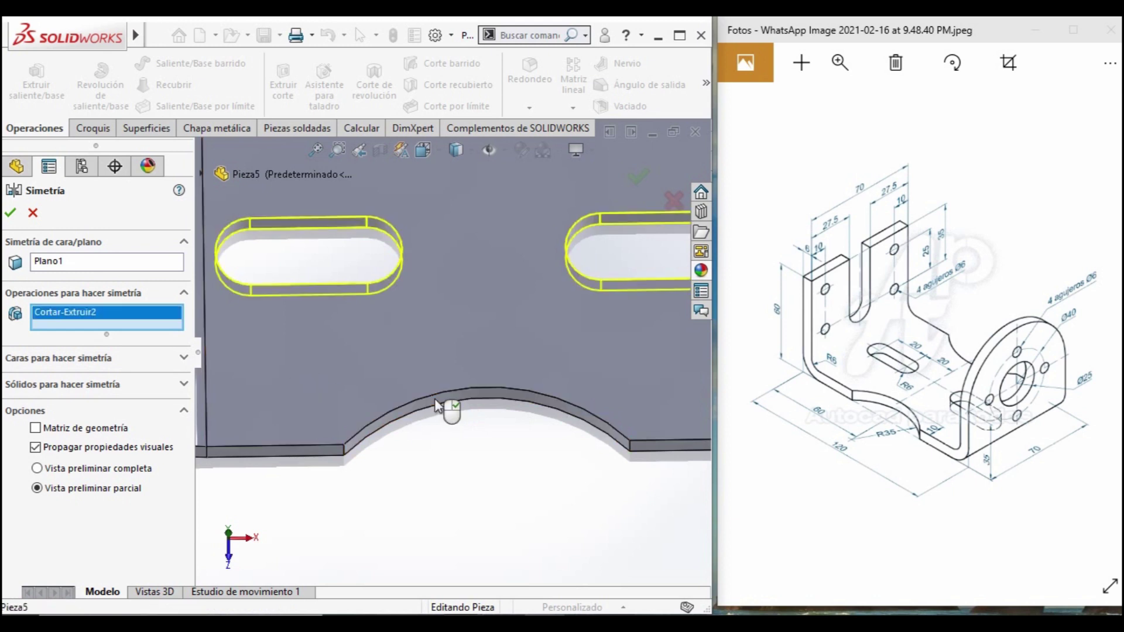
{"action": "left_click", "coordinate": [436, 404]}
{"action": "scroll", "coordinate": [462, 395], "scroll_direction": "up", "scroll_amount": 4}
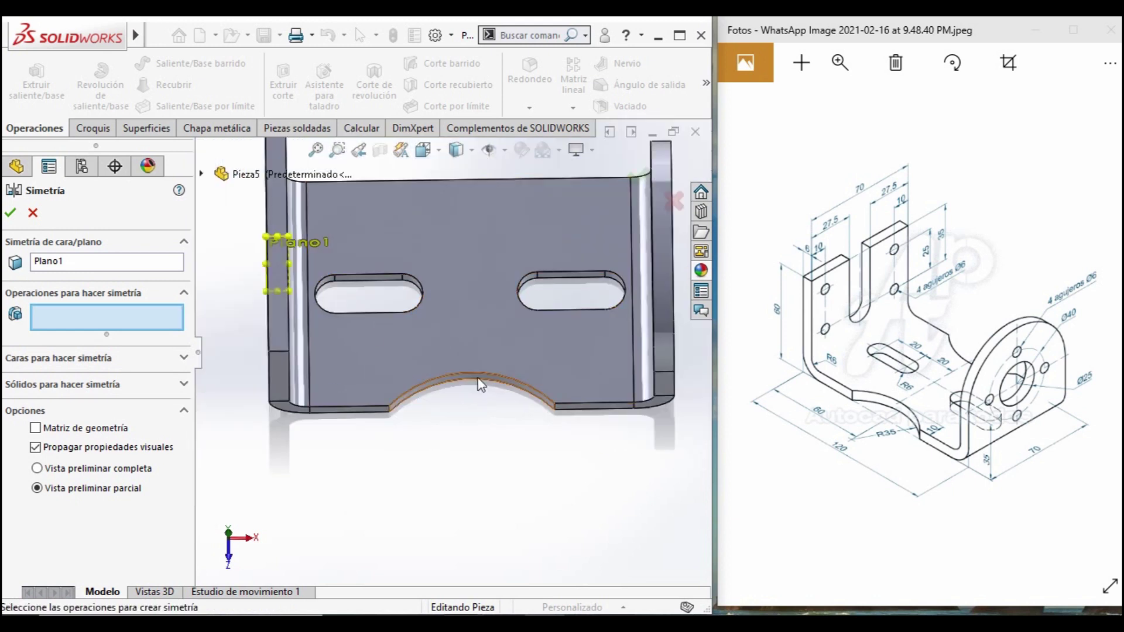
{"action": "left_click", "coordinate": [480, 383]}
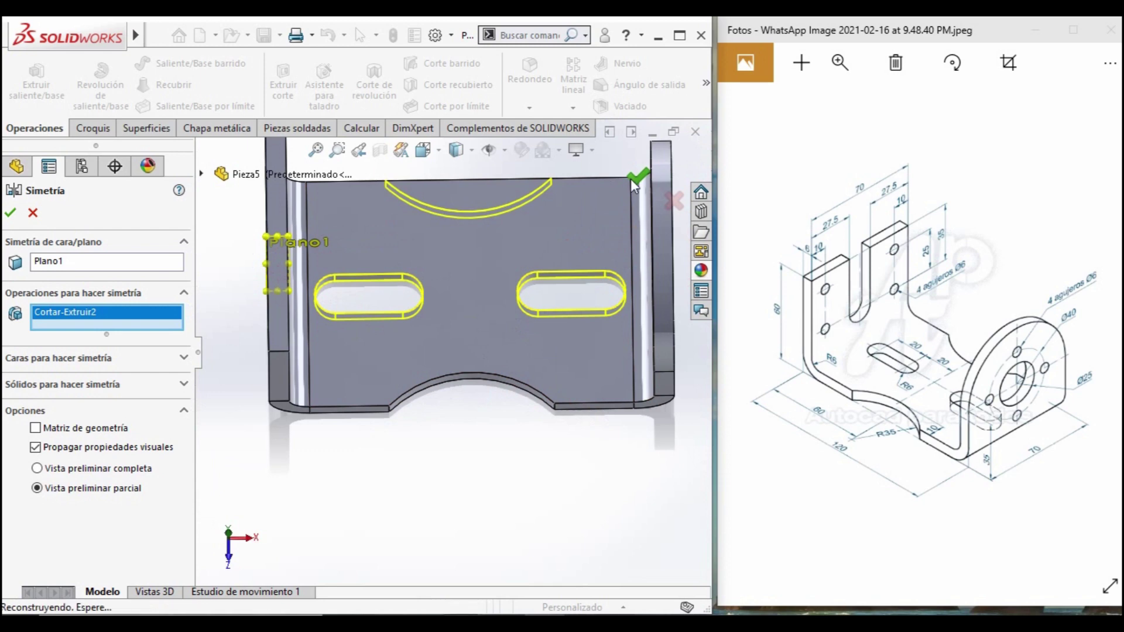
{"action": "scroll", "coordinate": [547, 259], "scroll_direction": "up", "scroll_amount": 2}
{"action": "scroll", "coordinate": [529, 277], "scroll_direction": "down", "scroll_amount": 4}
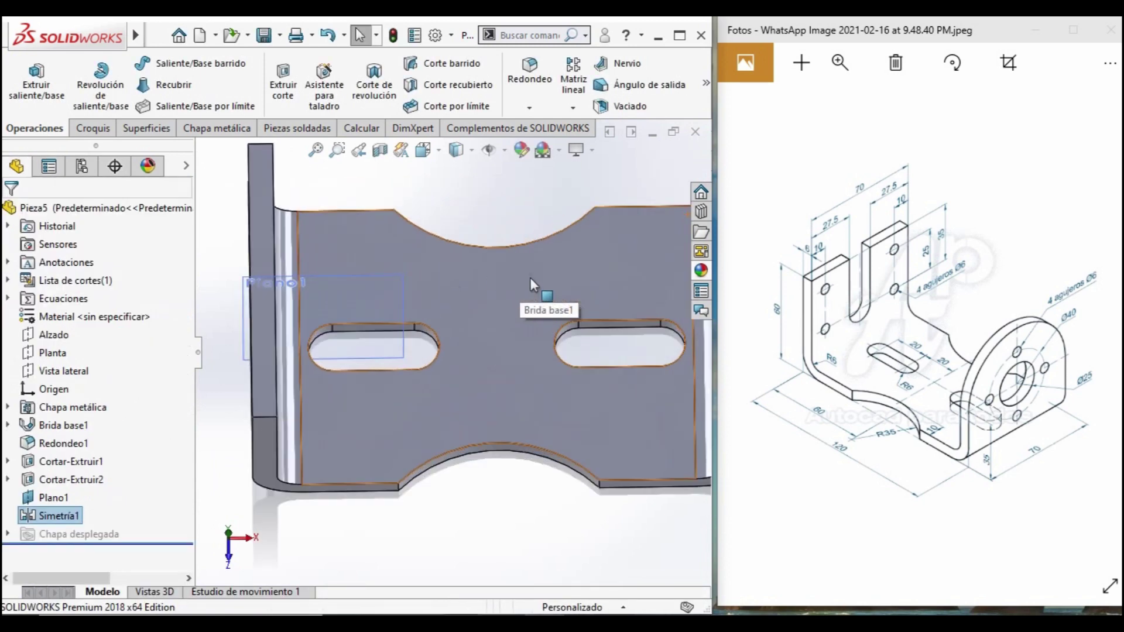
Orbit the bracket and select the flange's flat outer face for sketching.
{"action": "scroll", "coordinate": [529, 278], "scroll_direction": "up", "scroll_amount": 2}
{"action": "mouse_move", "coordinate": [465, 378]}
{"action": "middle_mouse_down"}
{"action": "mouse_move", "coordinate": [521, 361]}
{"action": "mouse_move", "coordinate": [233, 422]}
{"action": "mouse_move", "coordinate": [470, 360]}
{"action": "middle_mouse_up"}
{"action": "middle_click_drag", "start_coordinate": [493, 398], "coordinate": [420, 371]}
{"action": "left_click", "coordinate": [369, 274]}
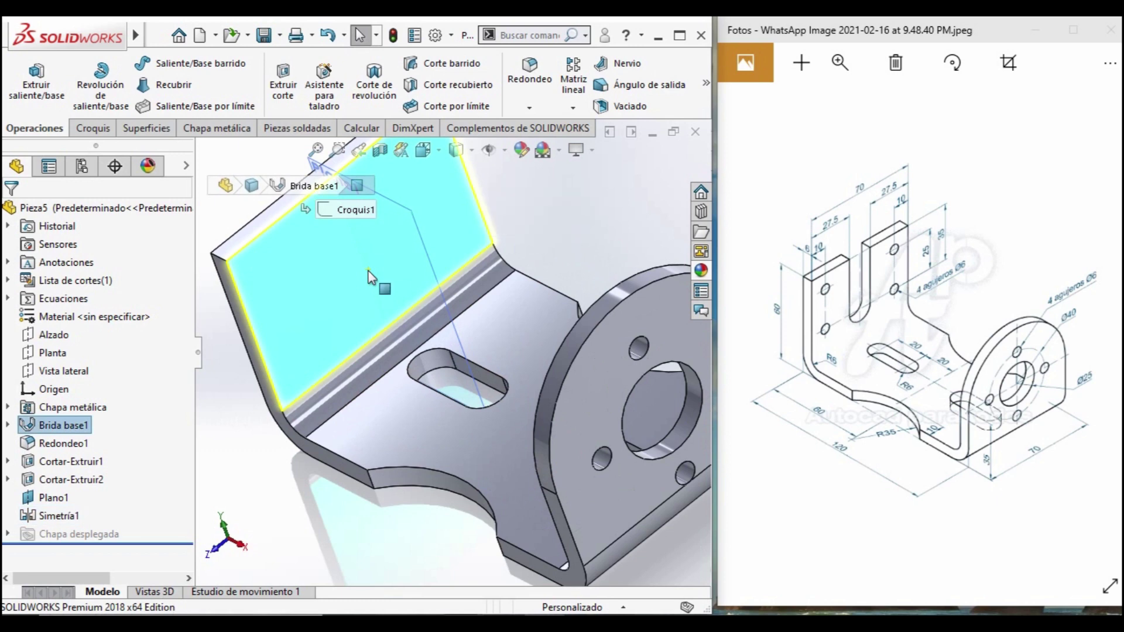
{"action": "mouse_move", "coordinate": [517, 406]}
{"action": "middle_mouse_down"}
{"action": "mouse_move", "coordinate": [741, 413]}
{"action": "mouse_move", "coordinate": [543, 339]}
{"action": "middle_mouse_up"}
{"action": "left_click", "coordinate": [543, 339]}
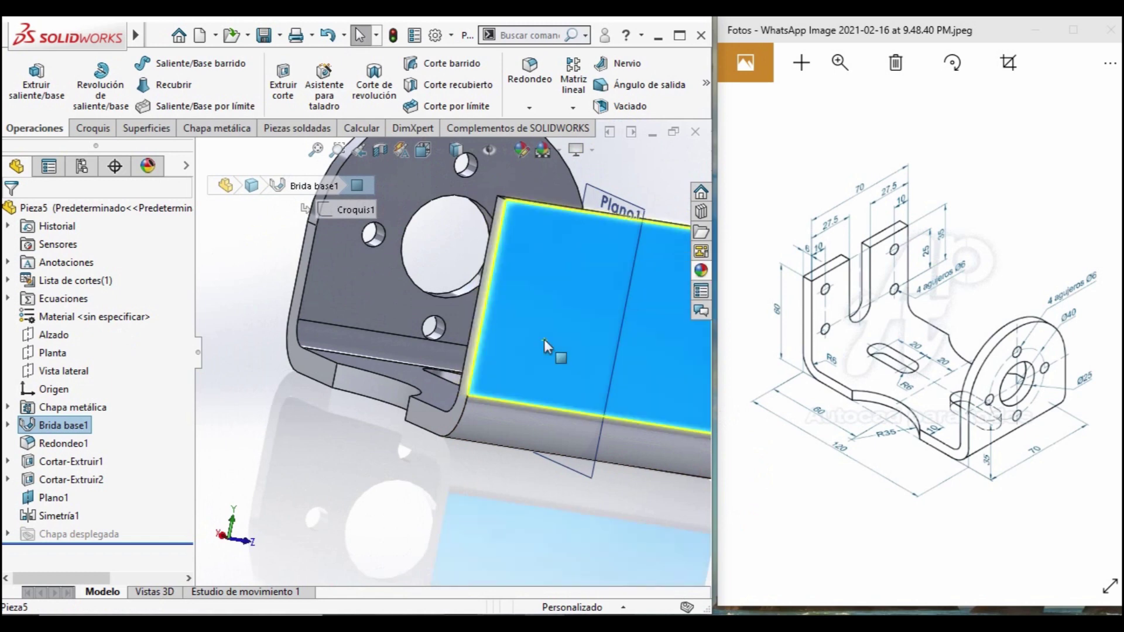
{"action": "left_click", "coordinate": [93, 127]}
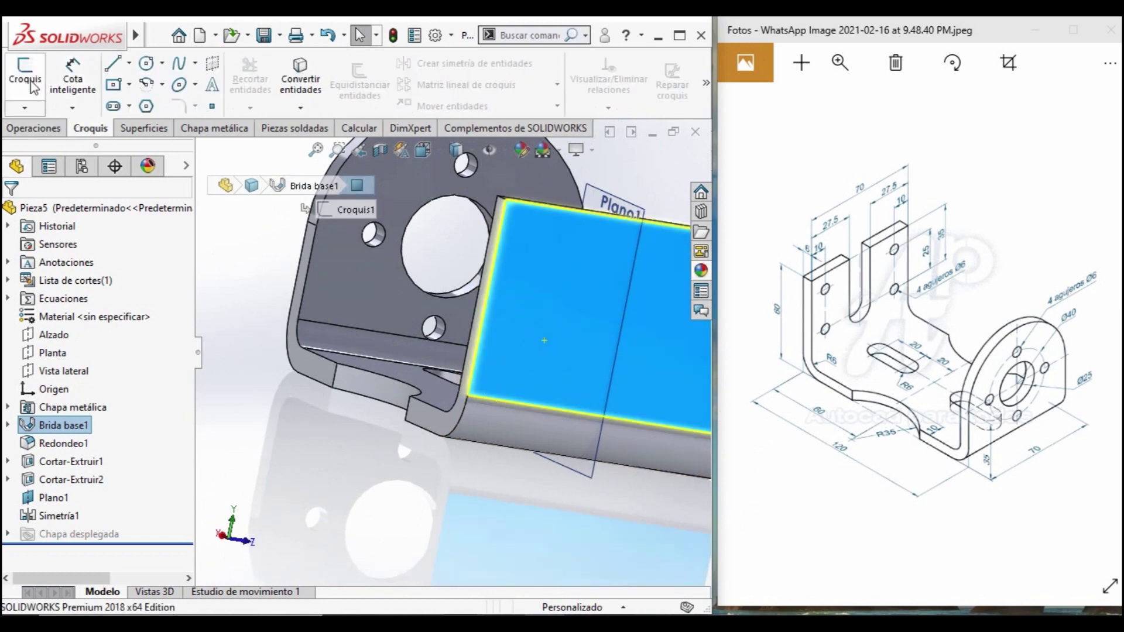
Start a sketch on the flange face and draw two circles, one above the other.
{"action": "left_click", "coordinate": [24, 76]}
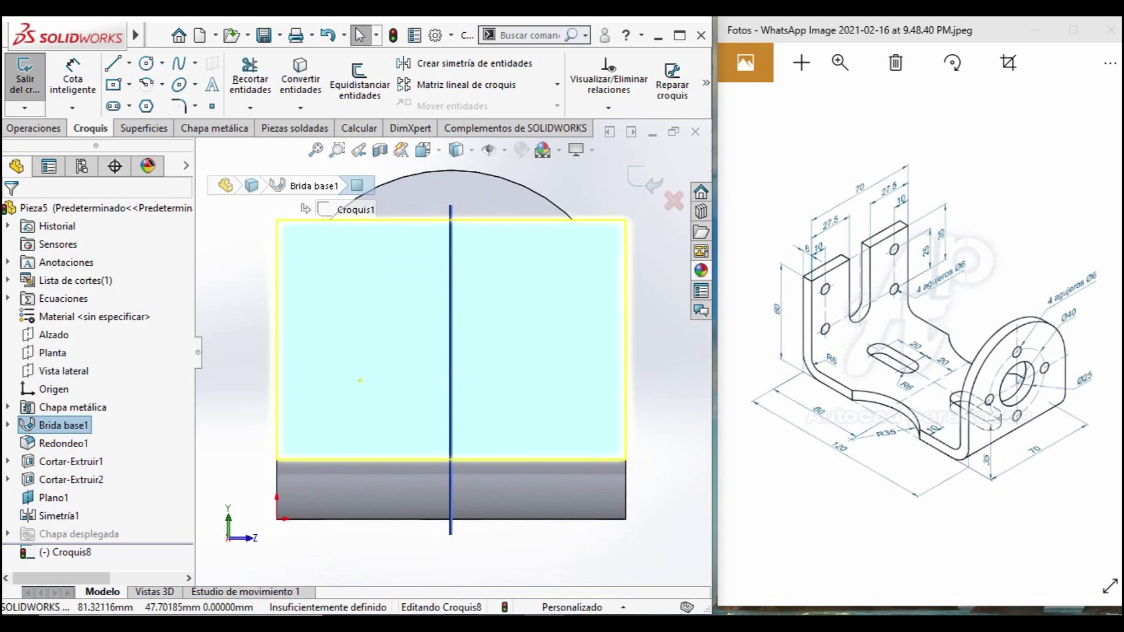
{"action": "left_click", "coordinate": [150, 63]}
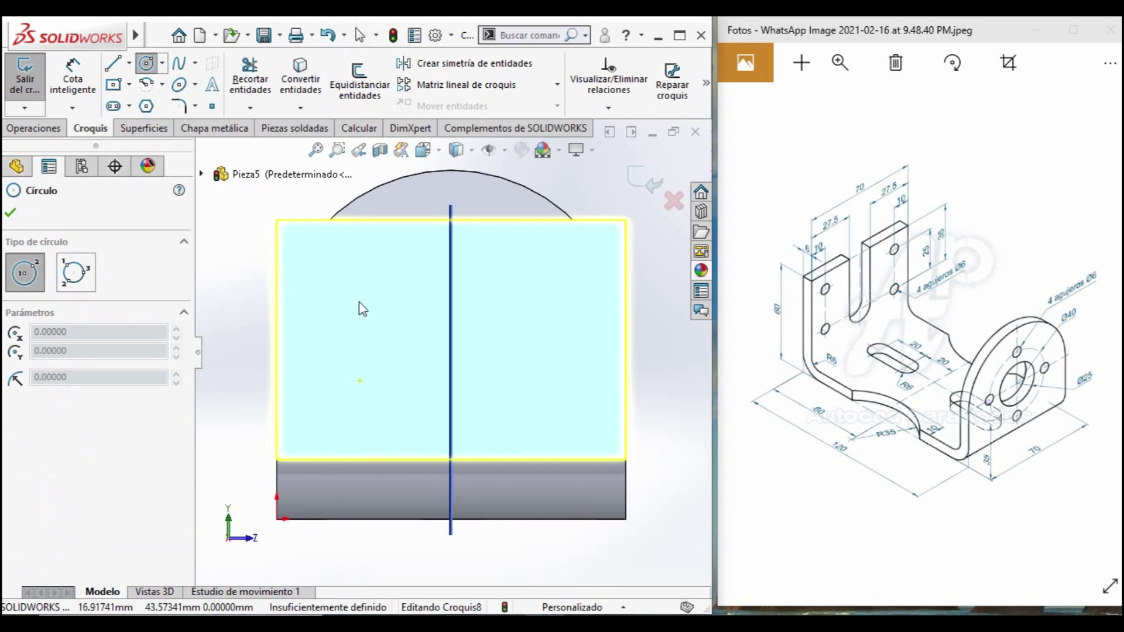
{"action": "left_click", "coordinate": [327, 278]}
{"action": "left_click", "coordinate": [328, 340]}
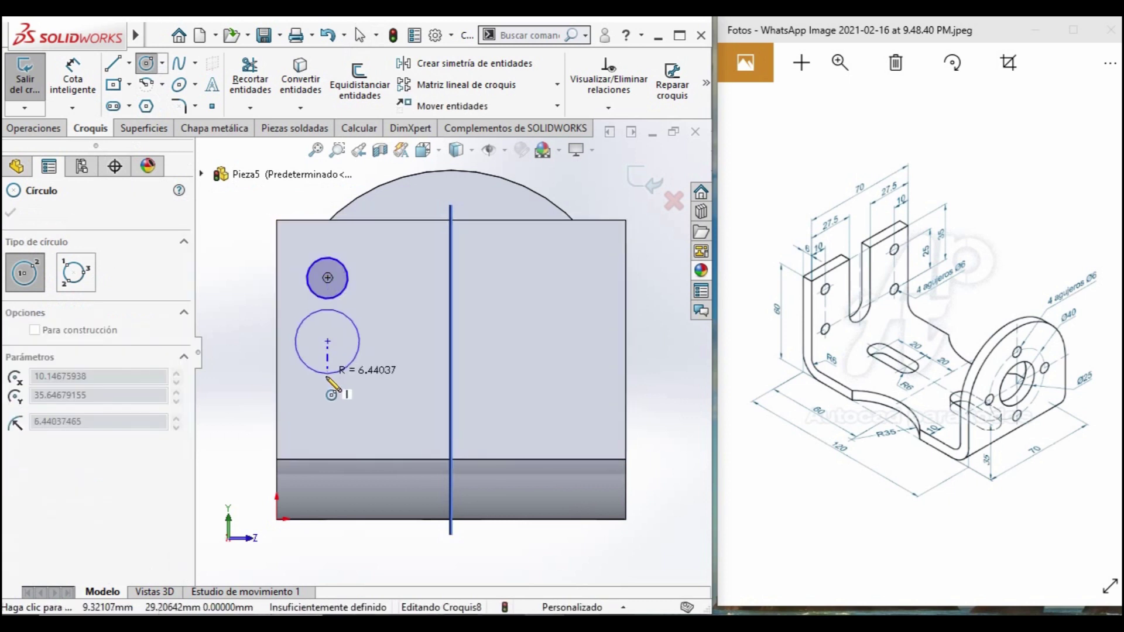
{"action": "left_click", "coordinate": [351, 365]}
{"action": "key", "text": "Escape"}
Dimension both circles to Ø6 mm.
{"action": "left_click", "coordinate": [69, 82]}
{"action": "left_click", "coordinate": [347, 279]}
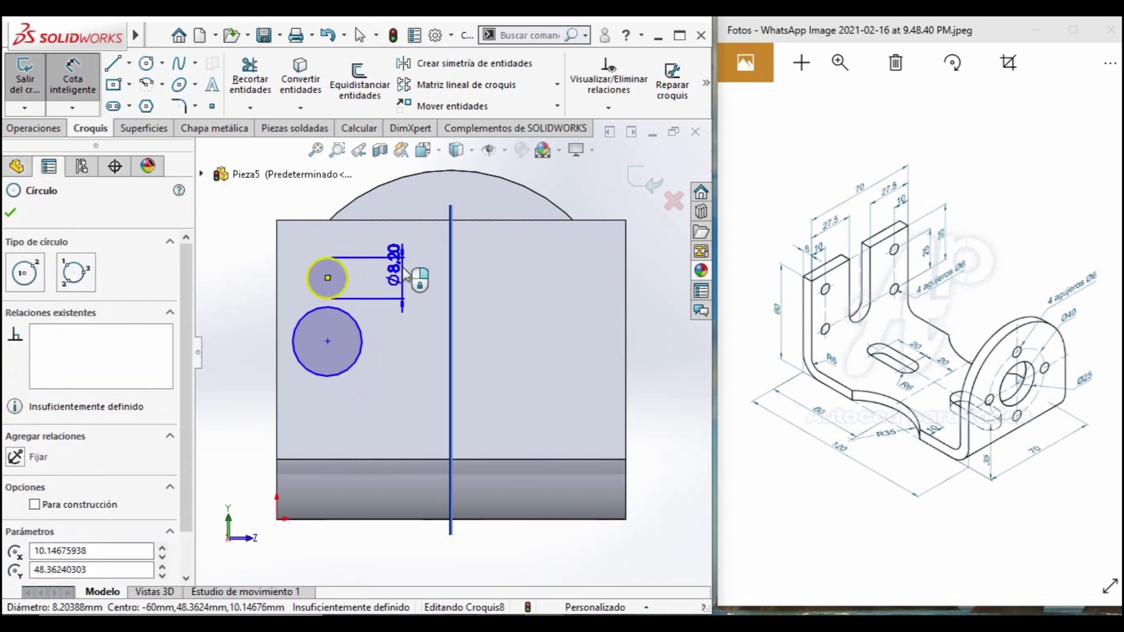
{"action": "left_click", "coordinate": [403, 269]}
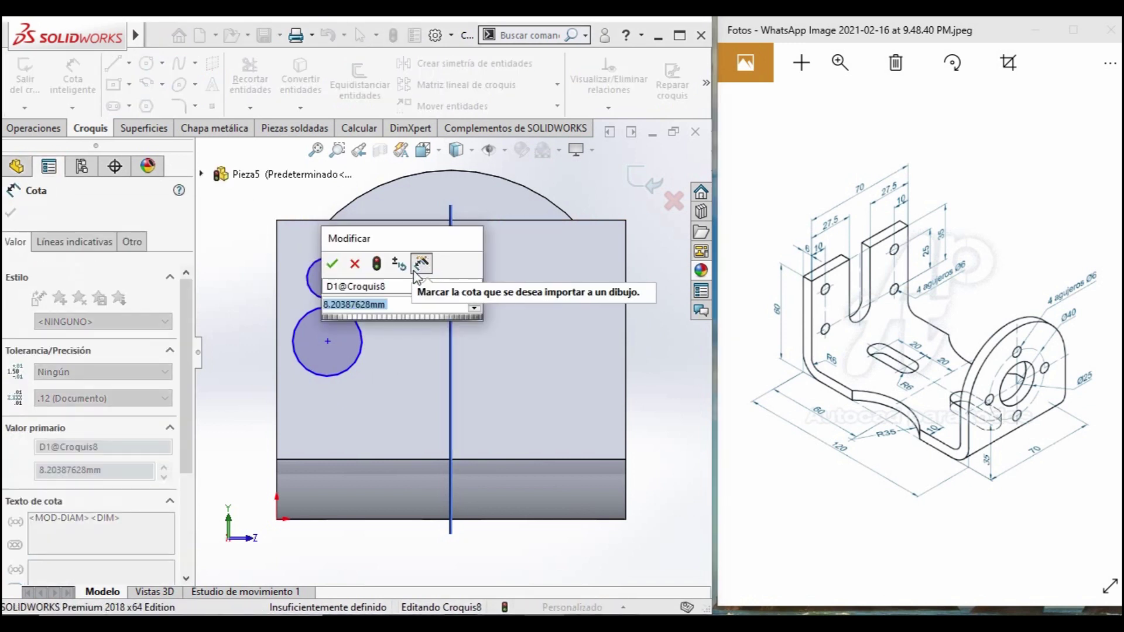
{"action": "type", "text": "6"}
{"action": "key", "text": "Return"}
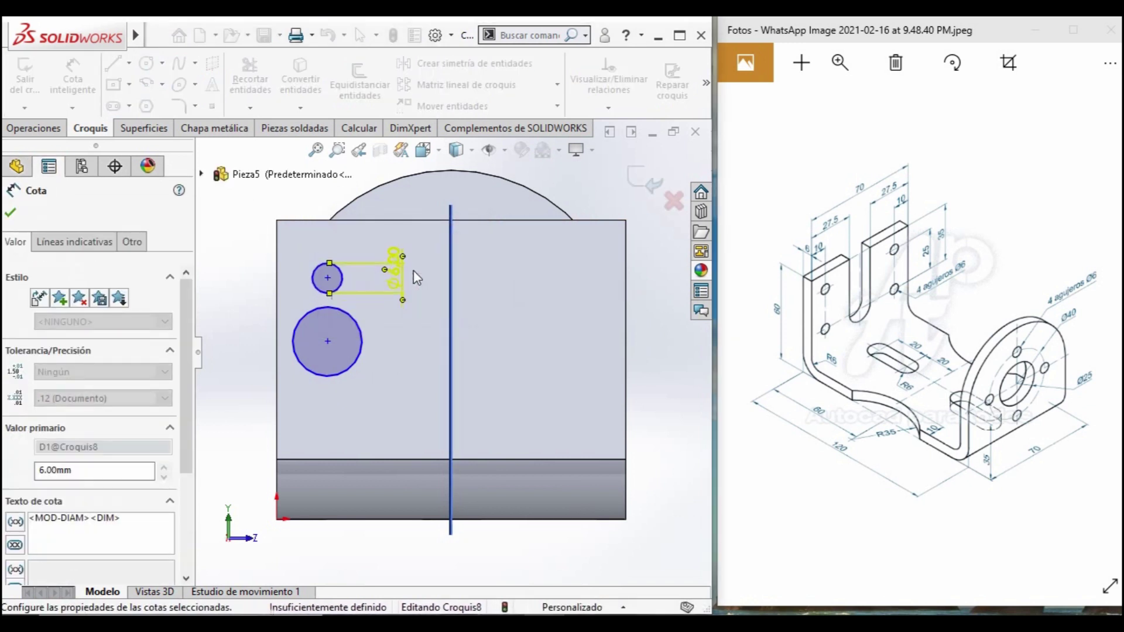
{"action": "left_click", "coordinate": [364, 347]}
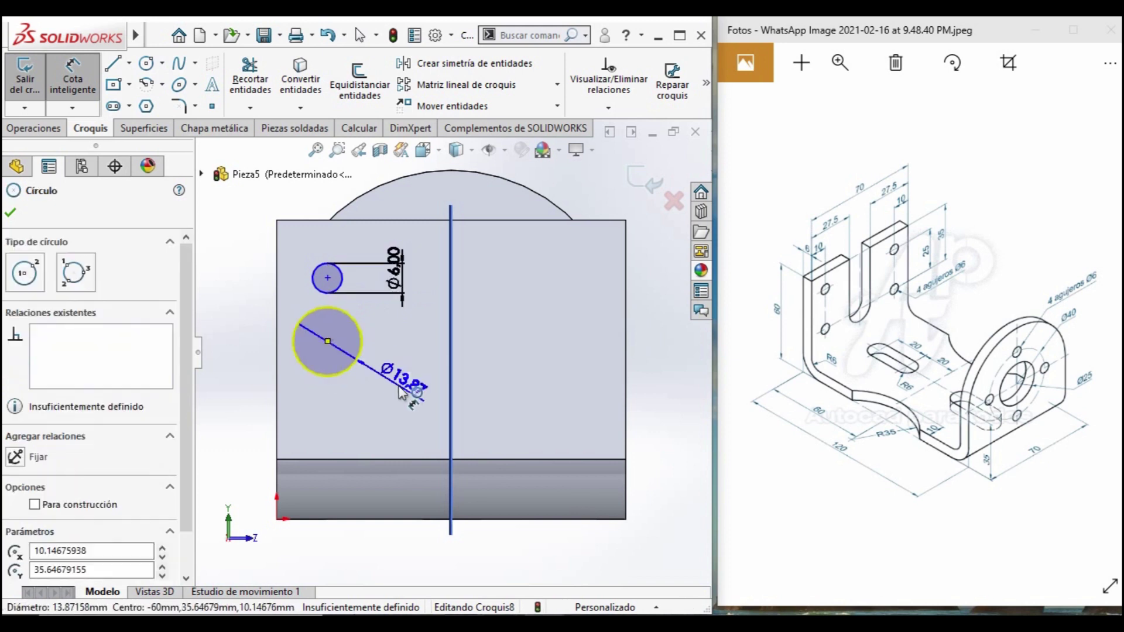
{"action": "left_click", "coordinate": [401, 389]}
{"action": "type", "text": "6"}
{"action": "key", "text": "Return"}
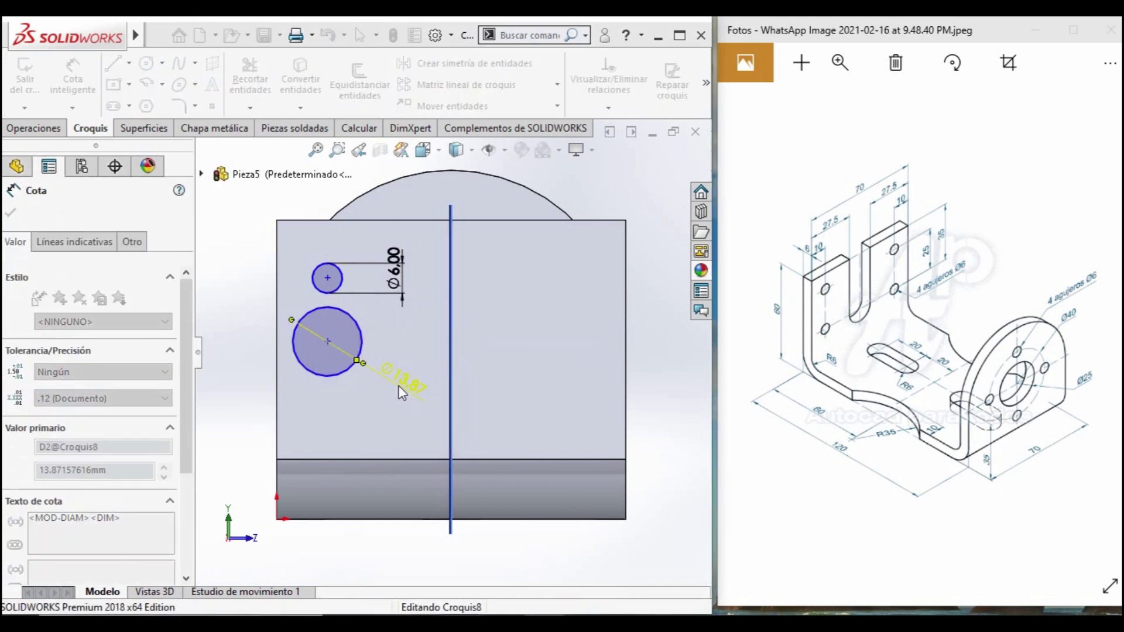
Align the circle centres vertically and dimension the upper centre from the flange's left edge.
{"action": "left_click", "coordinate": [329, 278]}
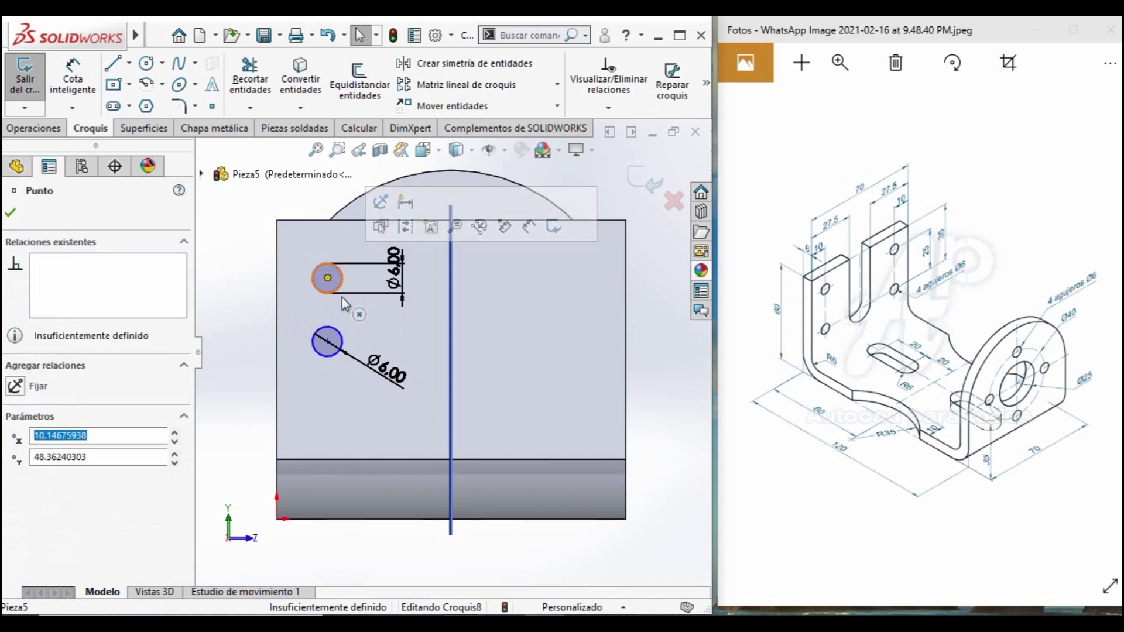
{"action": "left_click", "coordinate": [327, 342], "text": "ctrl"}
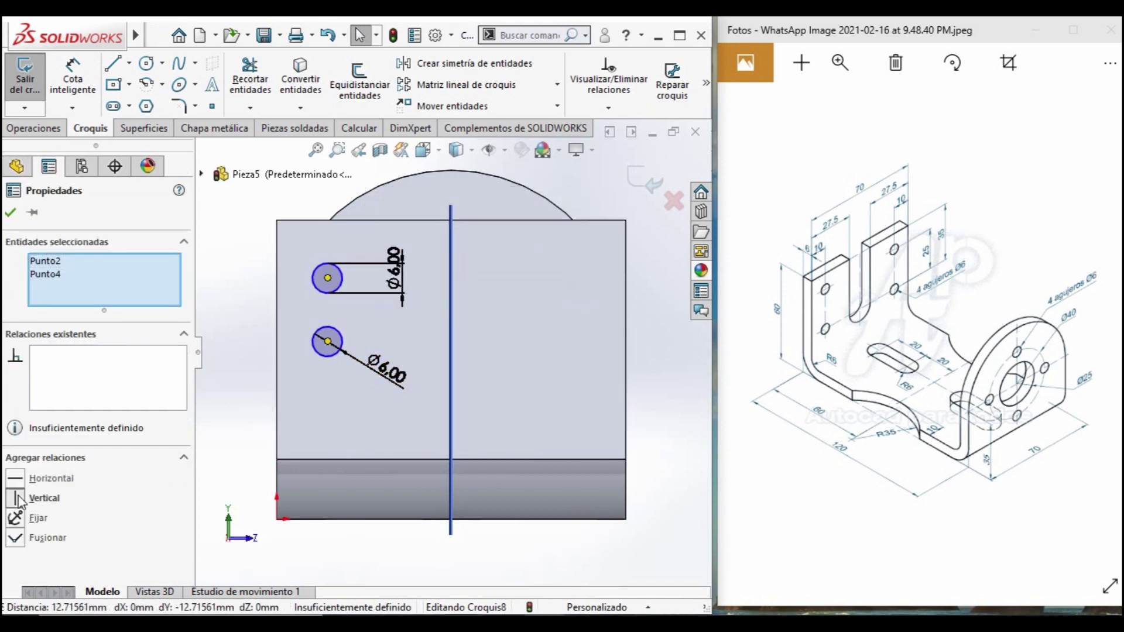
{"action": "left_click", "coordinate": [311, 208]}
{"action": "left_click", "coordinate": [95, 89]}
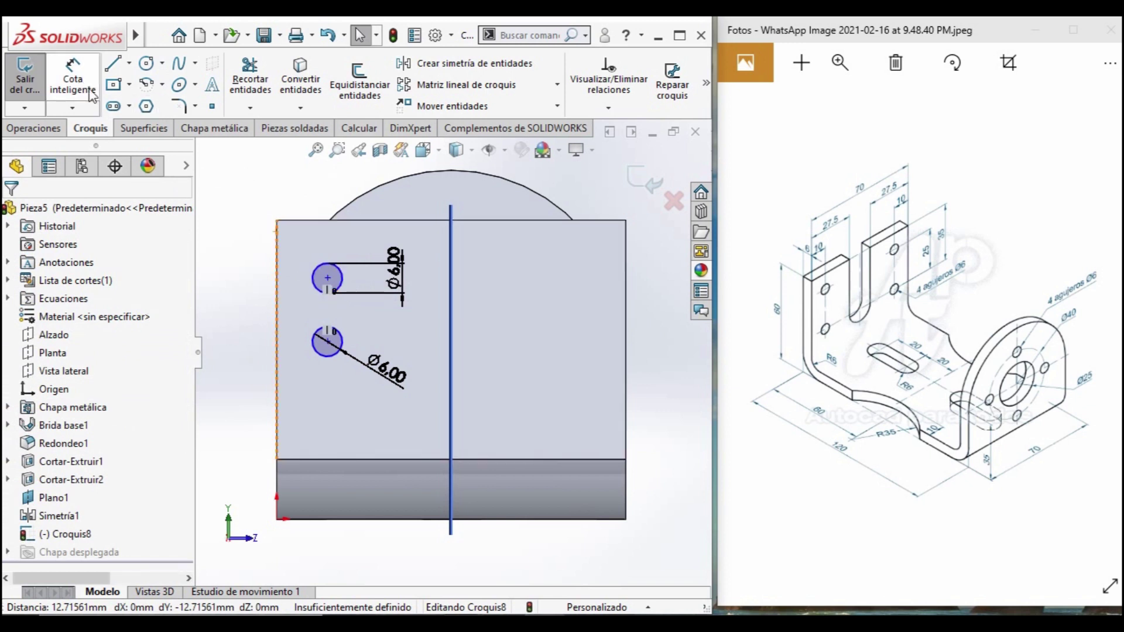
{"action": "left_click", "coordinate": [300, 288]}
{"action": "left_click", "coordinate": [278, 301]}
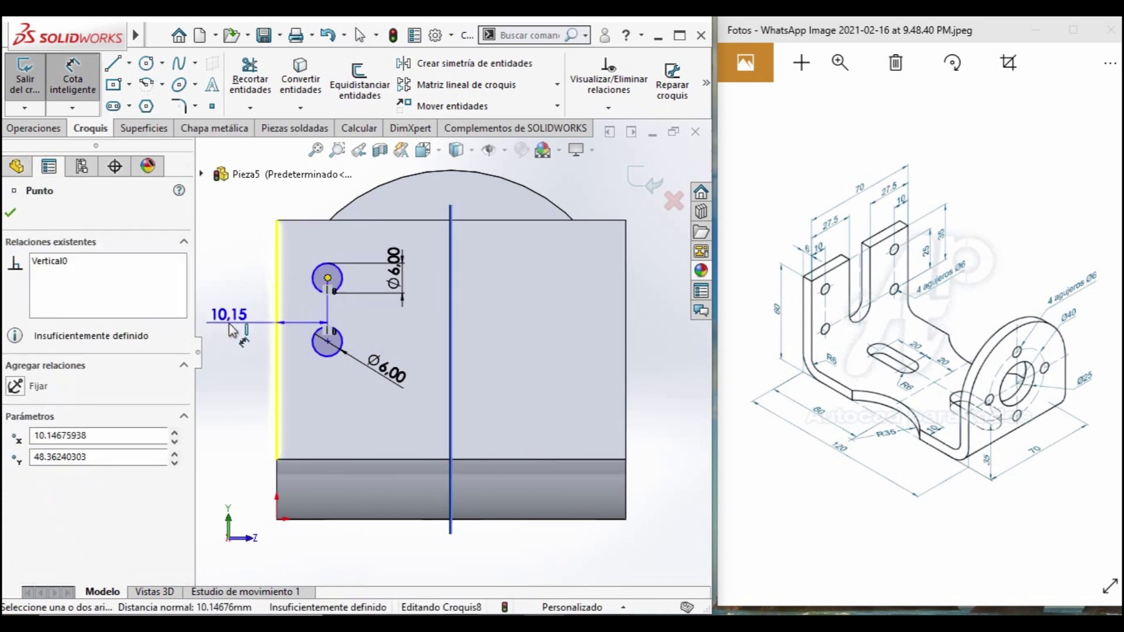
{"action": "left_click", "coordinate": [230, 323]}
{"action": "type", "text": "8"}
{"action": "key", "text": "Return"}
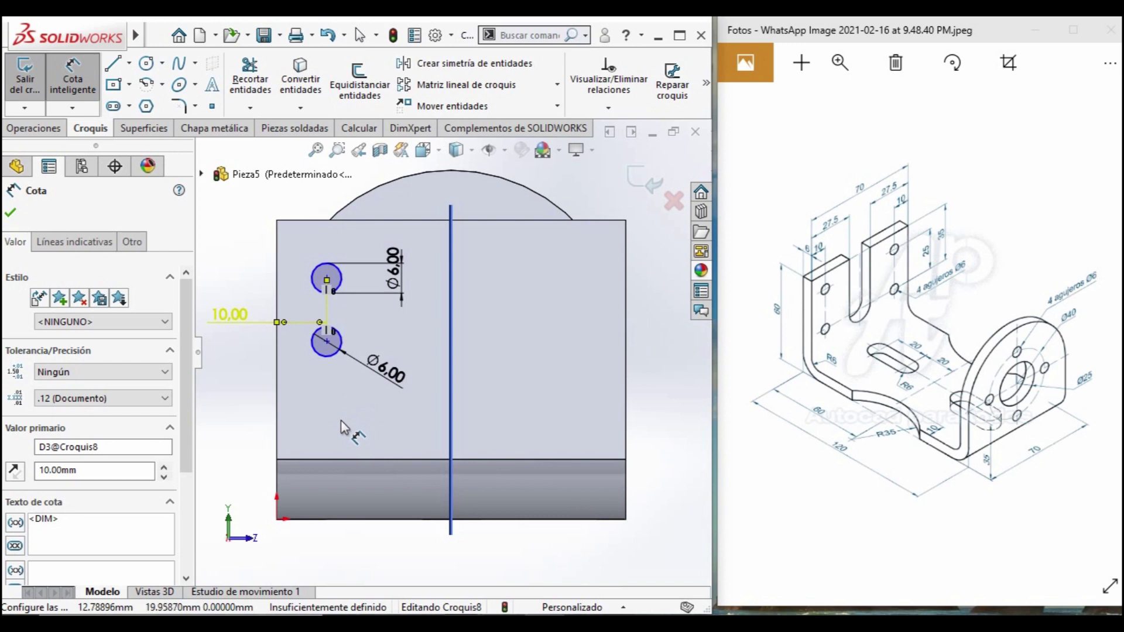
Space the two circle centres 25 mm apart.
{"action": "left_click", "coordinate": [326, 342]}
{"action": "left_click", "coordinate": [327, 279]}
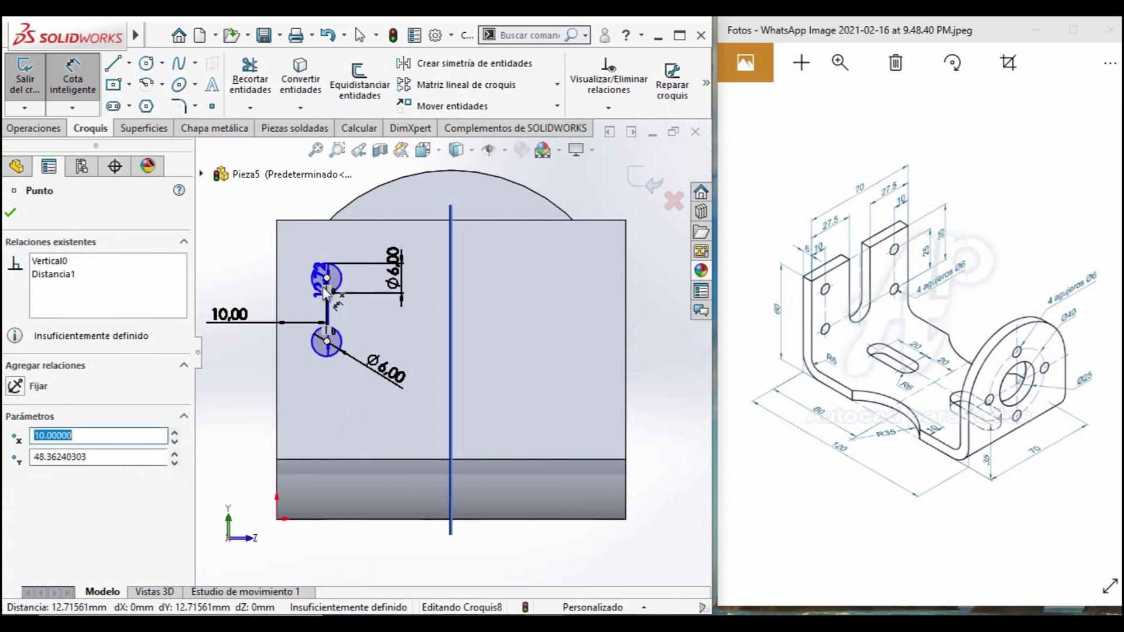
{"action": "left_click", "coordinate": [266, 316]}
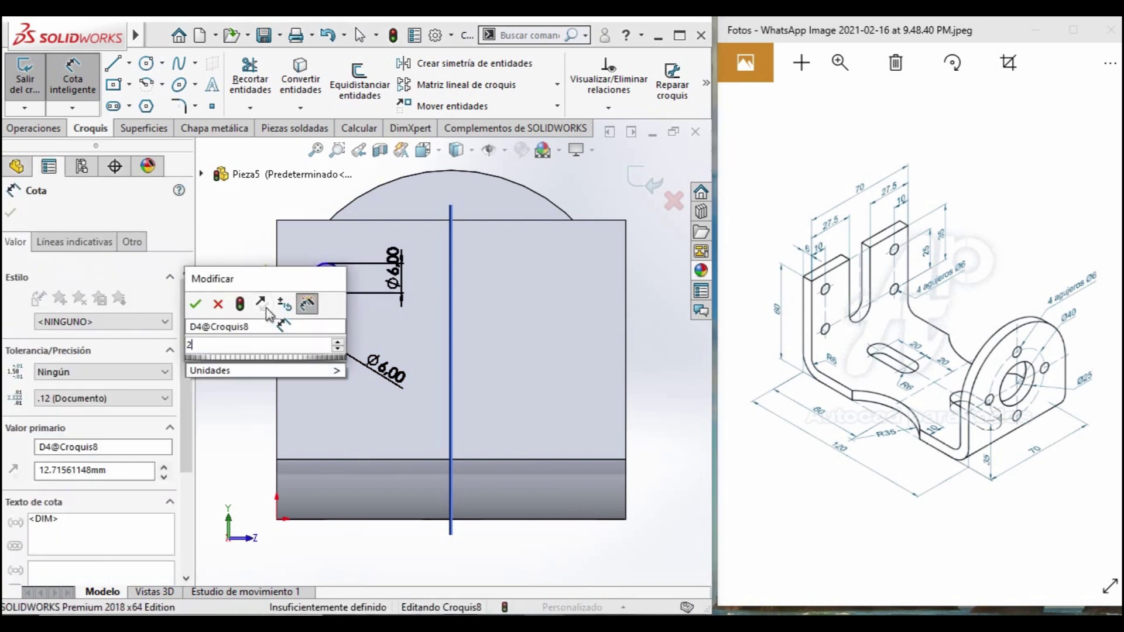
{"action": "type", "text": "25"}
{"action": "key", "text": "Return"}
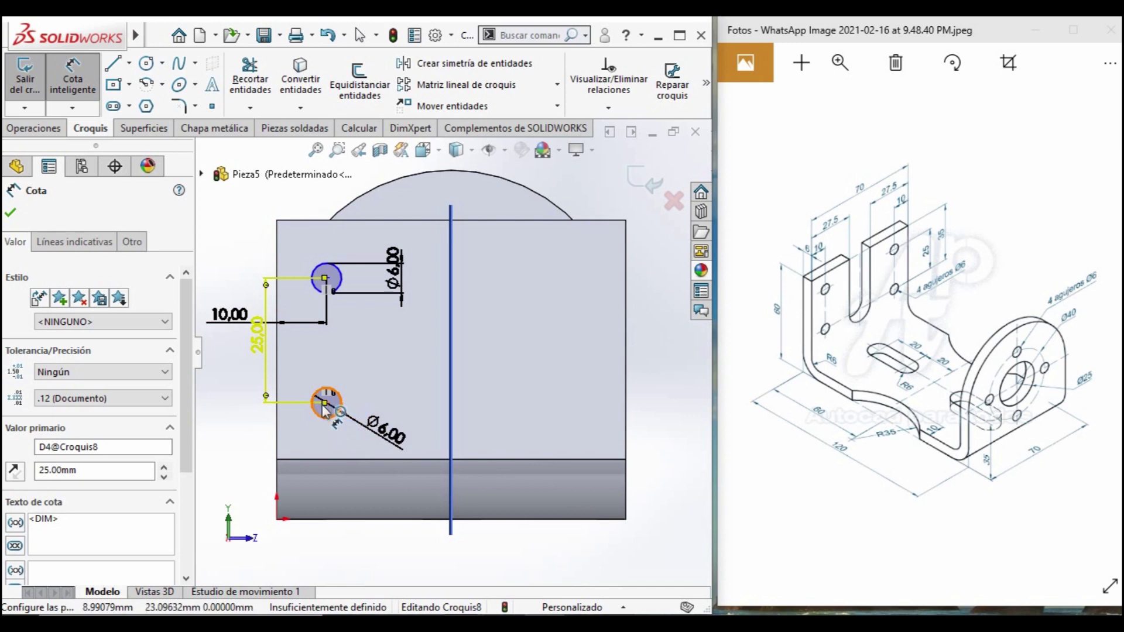
Set the upper circle's centre 10 mm from the flange's top edge.
{"action": "left_click", "coordinate": [326, 278]}
{"action": "left_click", "coordinate": [316, 220]}
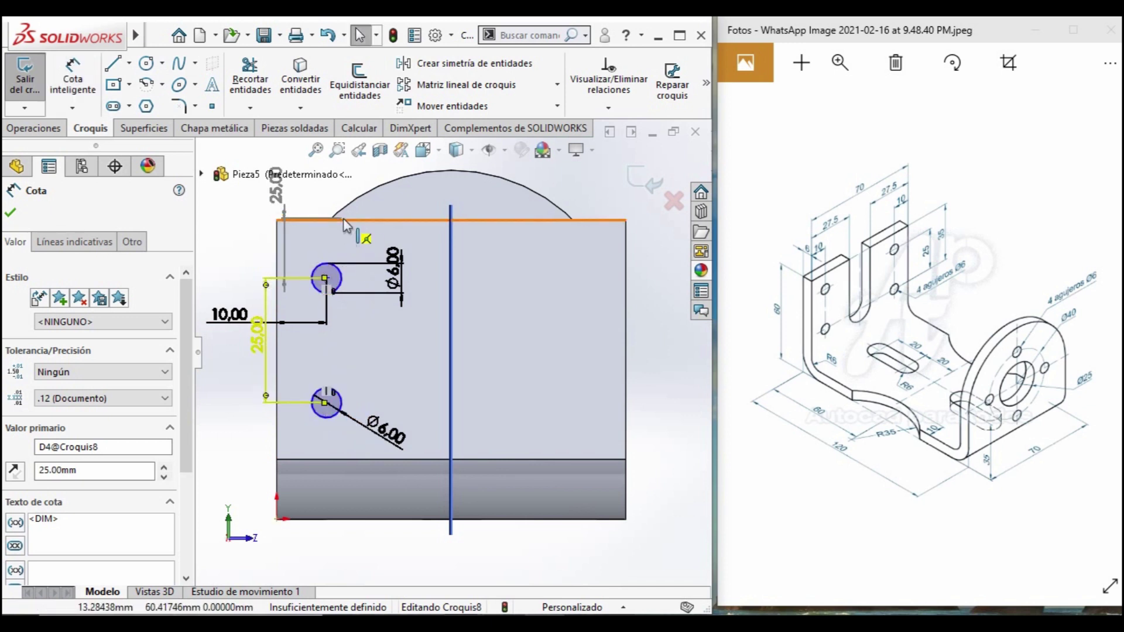
{"action": "left_click", "coordinate": [304, 234]}
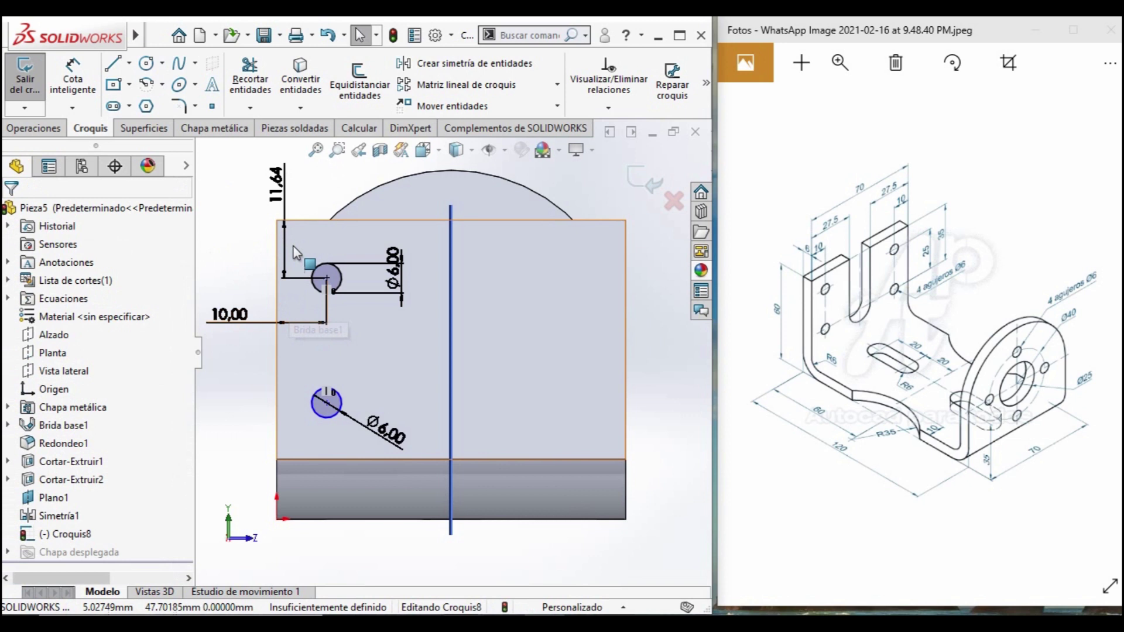
{"action": "left_click", "coordinate": [275, 196]}
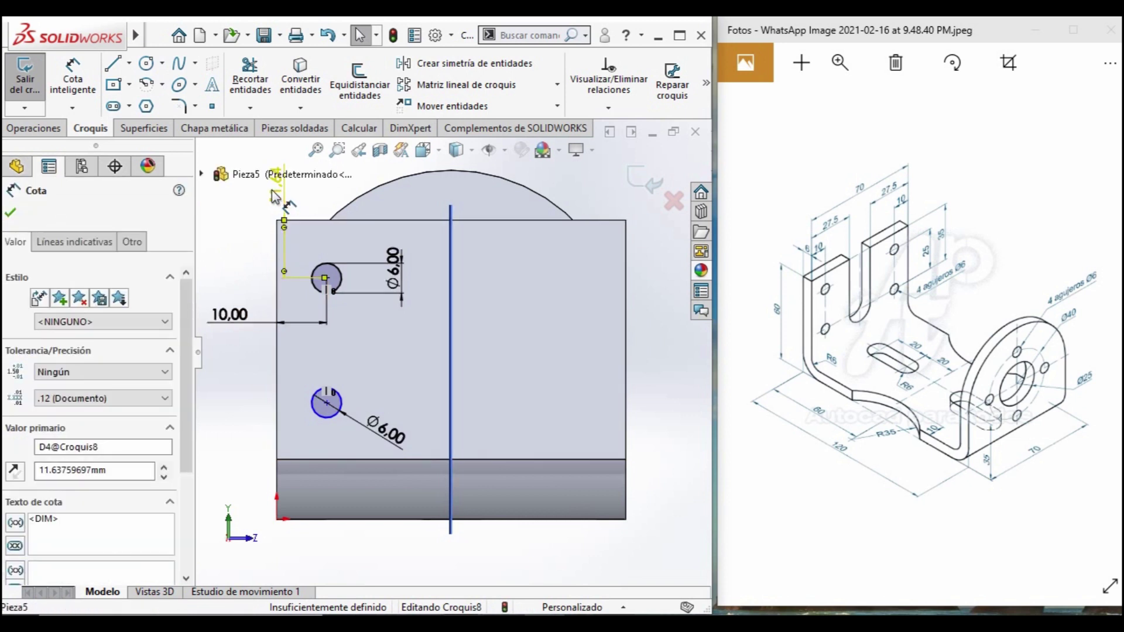
{"action": "double_click", "coordinate": [274, 195]}
{"action": "type", "text": "10"}
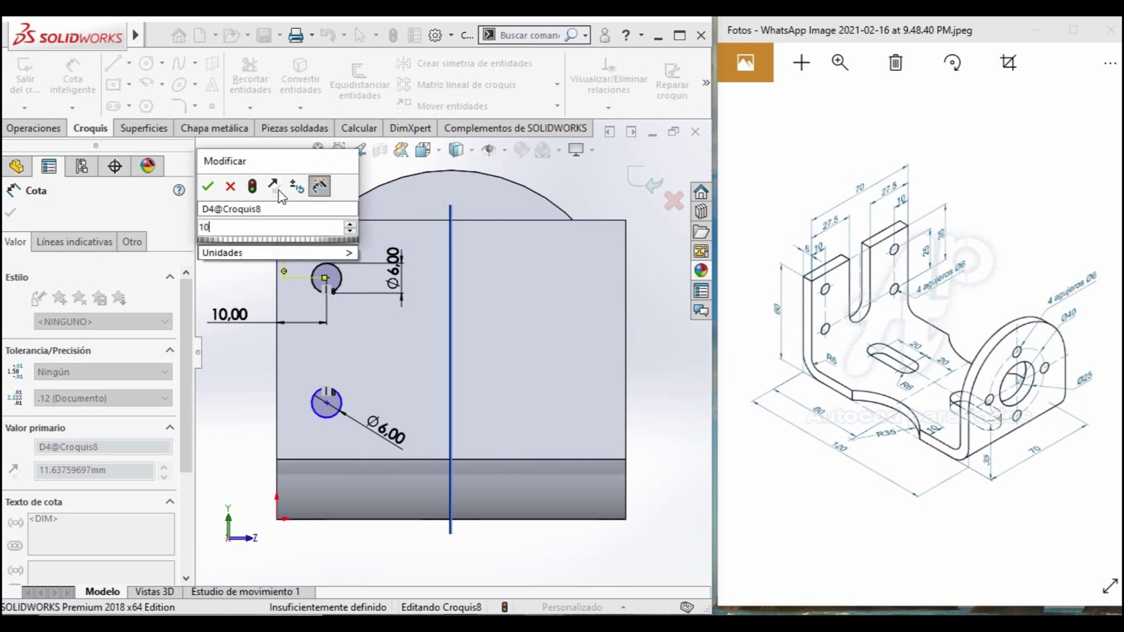
{"action": "key", "text": "Return"}
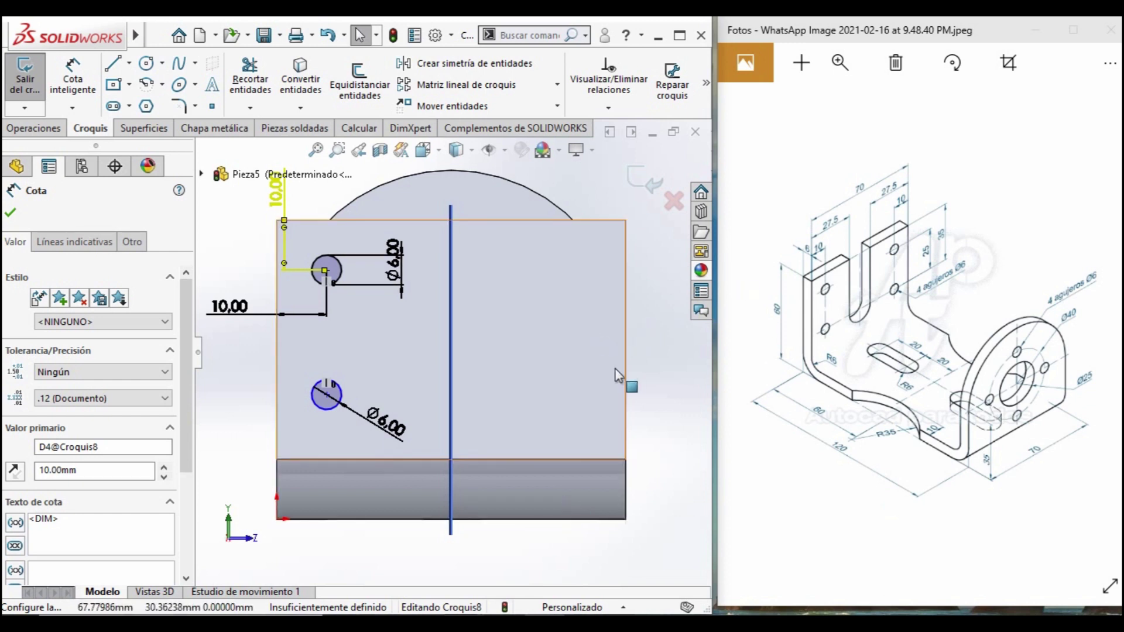
Draw a straight slot along the vertical centreline of the flange sketch.
{"action": "left_click", "coordinate": [130, 106]}
{"action": "left_click", "coordinate": [157, 127]}
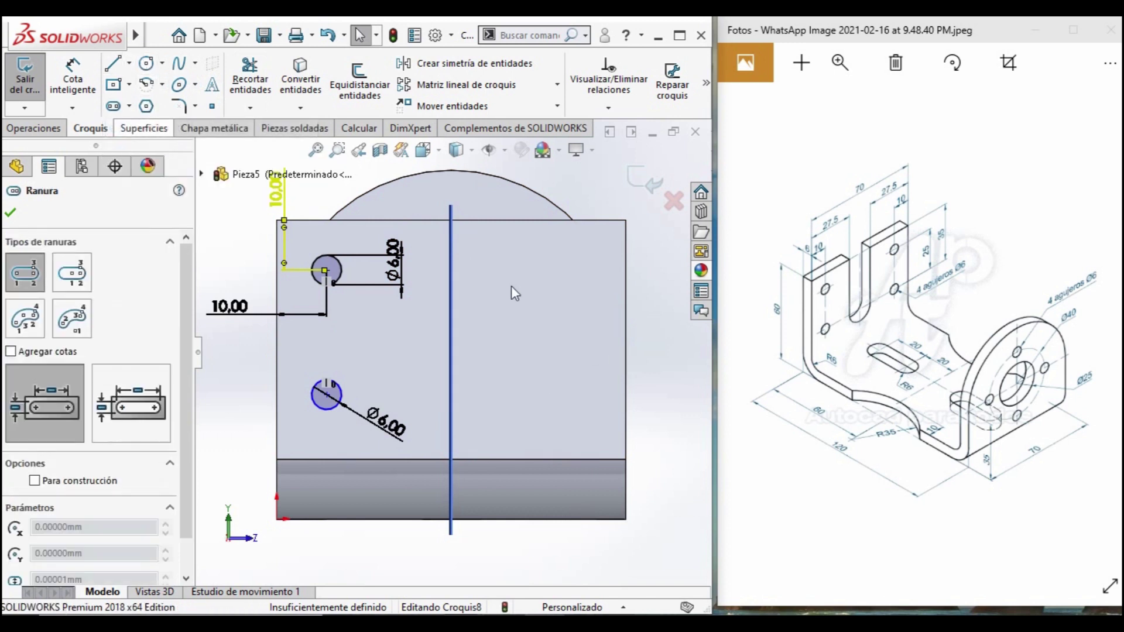
{"action": "left_click", "coordinate": [451, 221]}
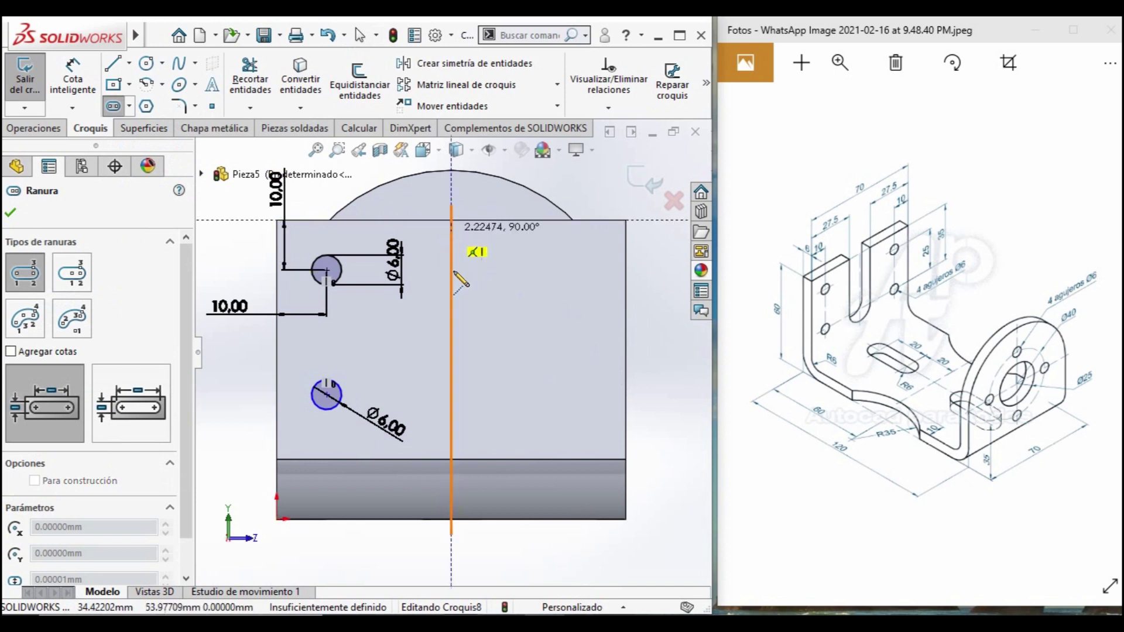
{"action": "left_click", "coordinate": [452, 418]}
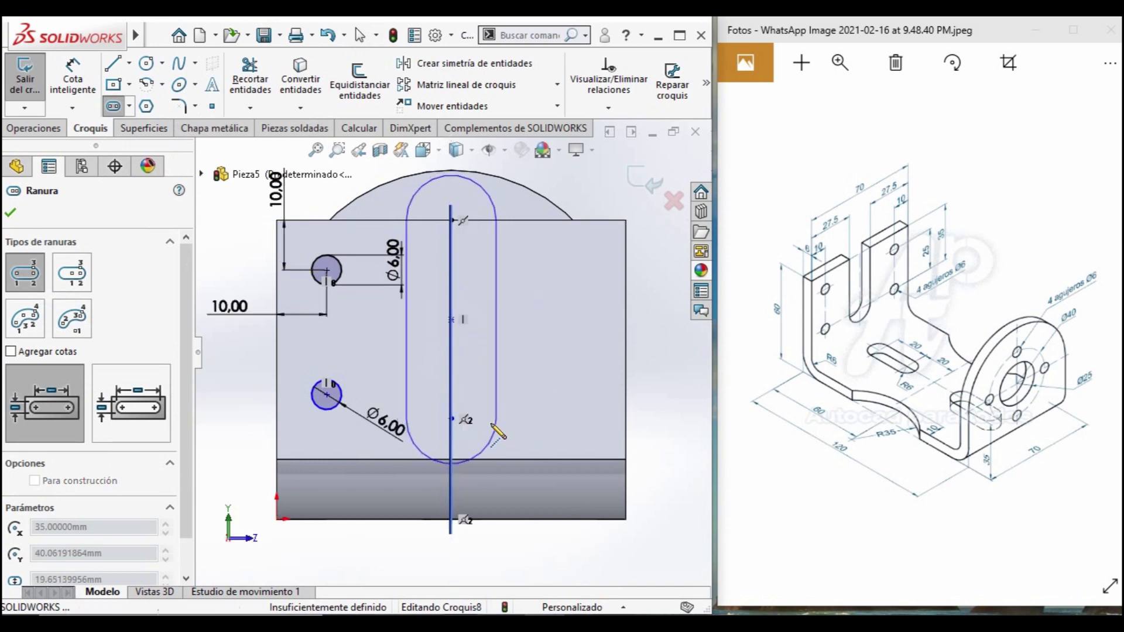
{"action": "left_click", "coordinate": [506, 426]}
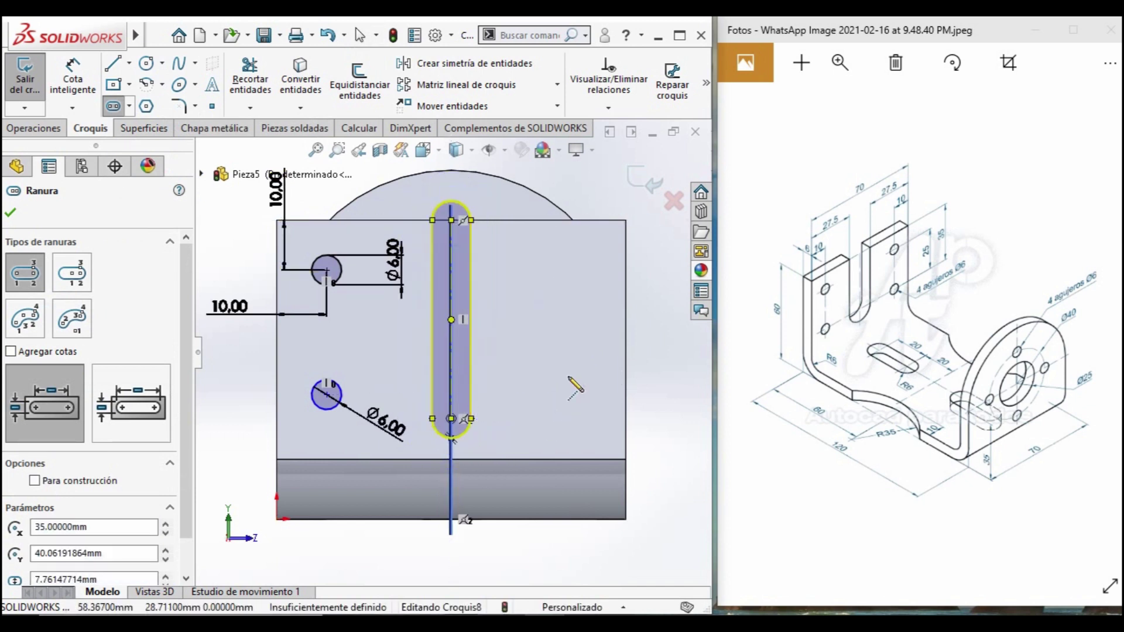
{"action": "key", "text": "Escape"}
Dimension the slot's lower end arc, first entering 27.5.
{"action": "left_click", "coordinate": [72, 79]}
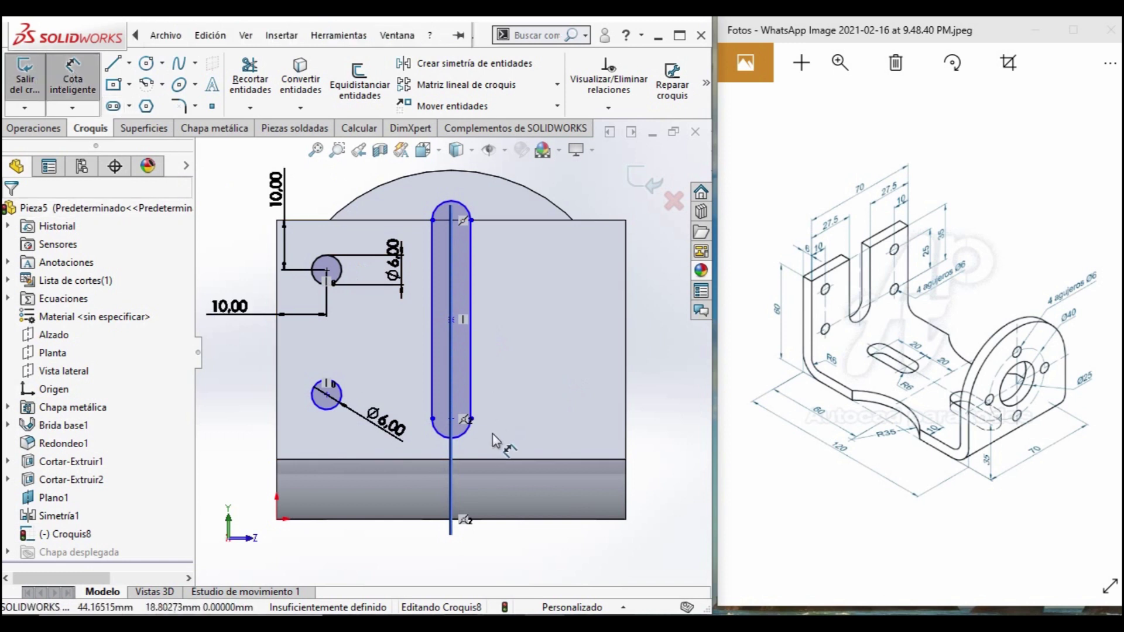
{"action": "left_click", "coordinate": [467, 433]}
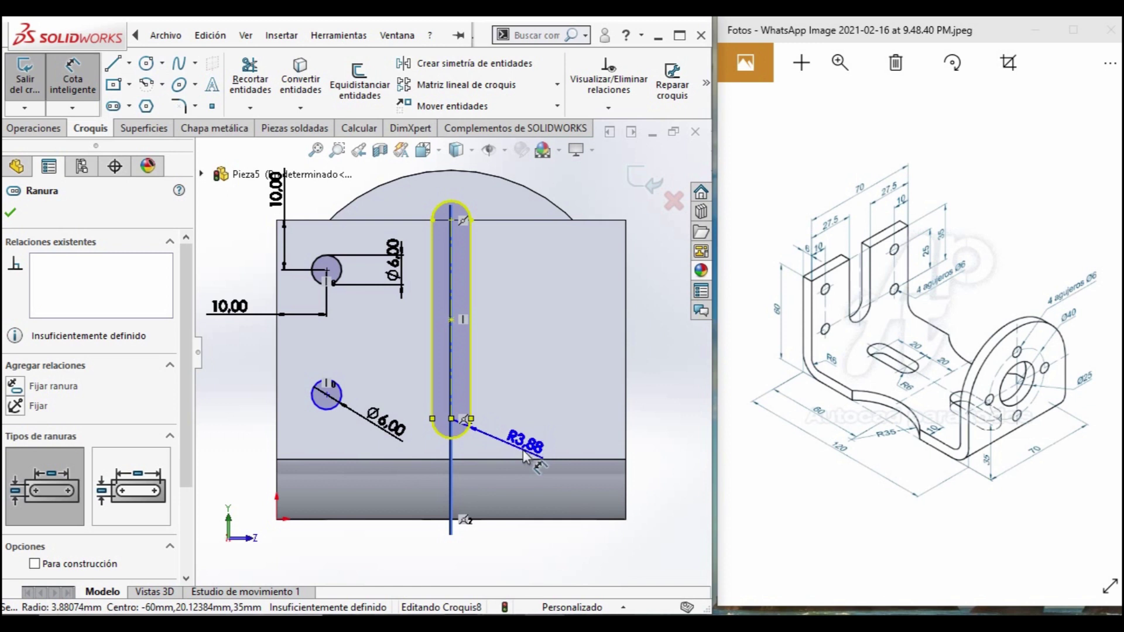
{"action": "key", "text": "Escape"}
{"action": "key", "text": "Return"}
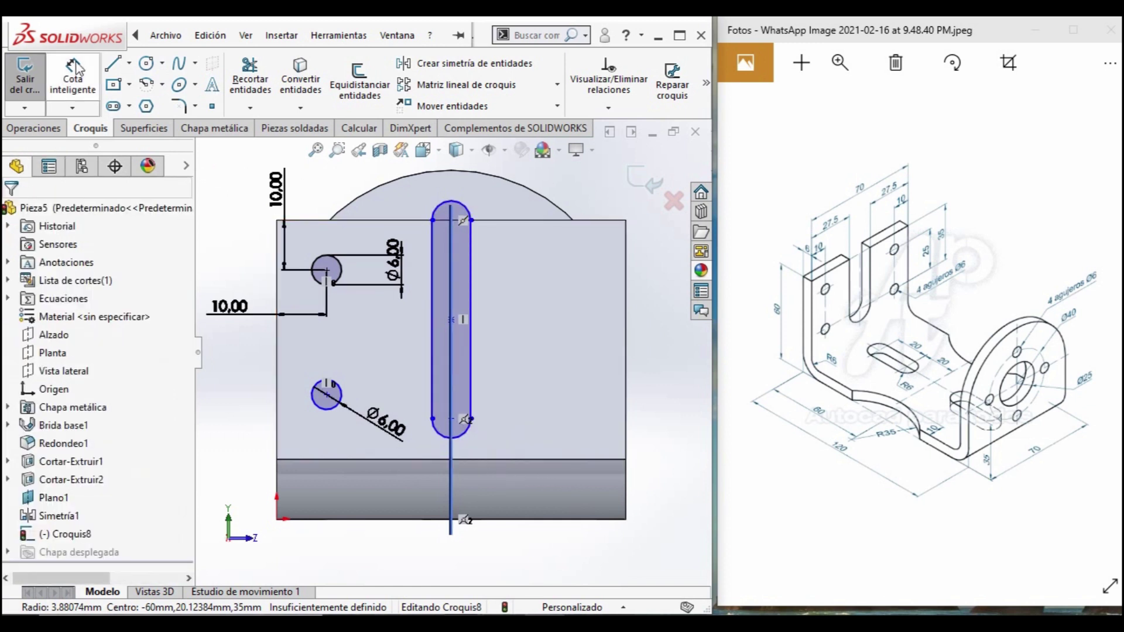
{"action": "left_click", "coordinate": [459, 444]}
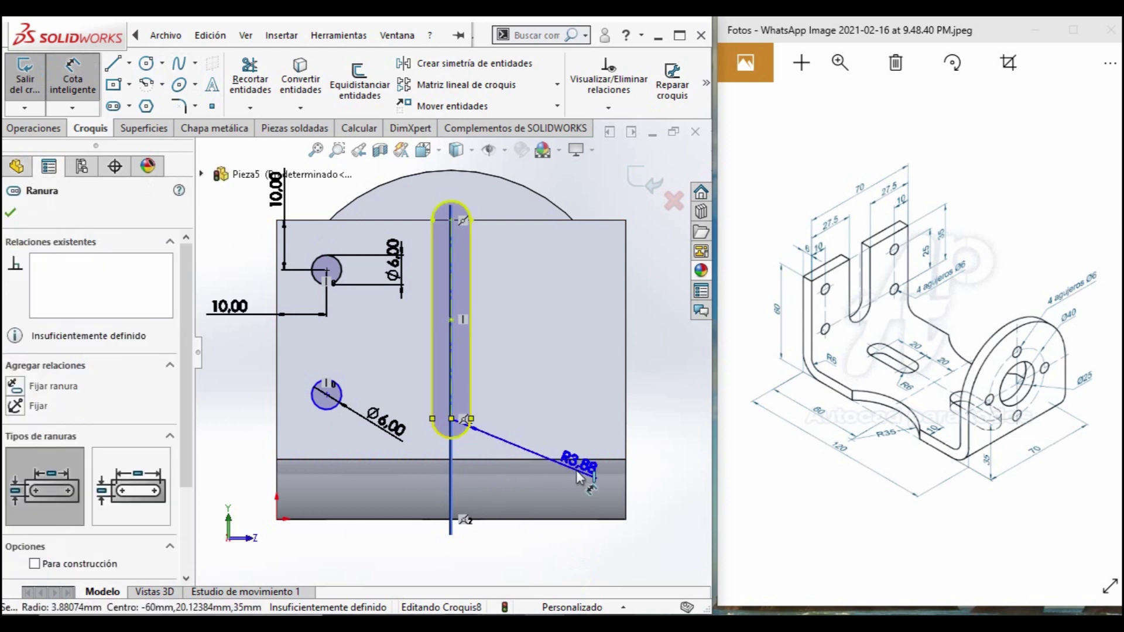
{"action": "left_click", "coordinate": [572, 449]}
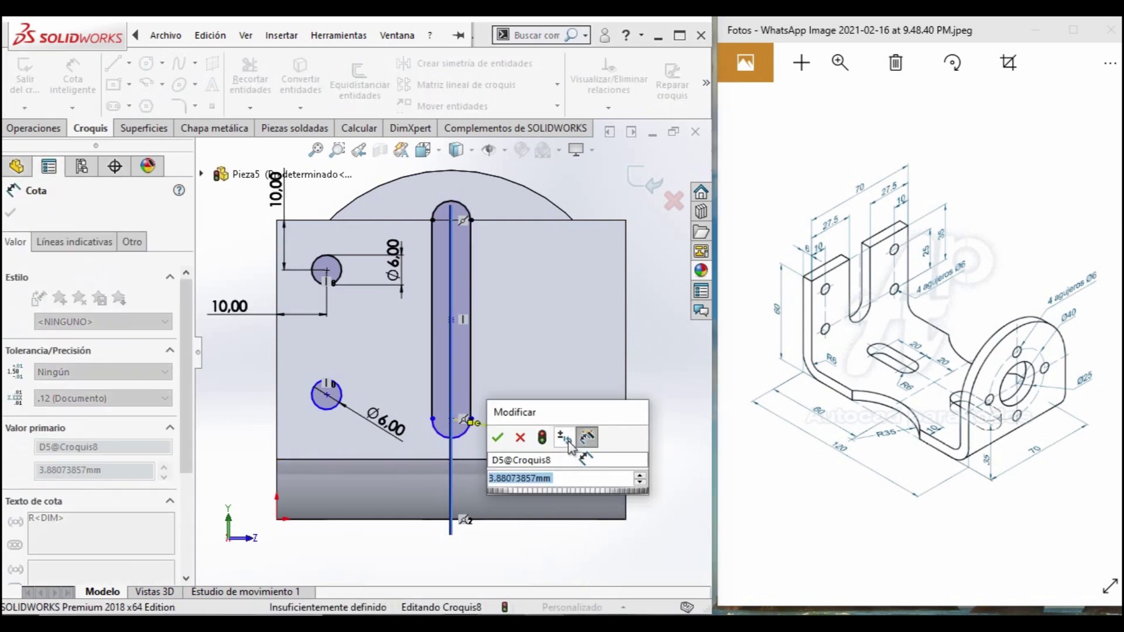
{"action": "type", "text": "27.5*"}
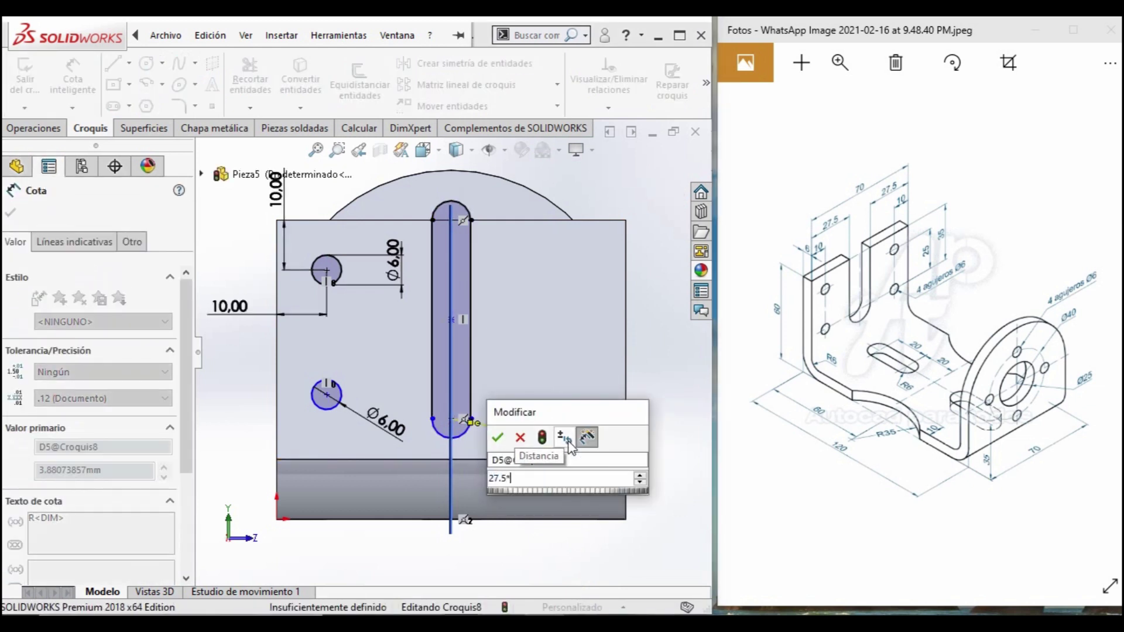
{"action": "key", "text": "Return"}
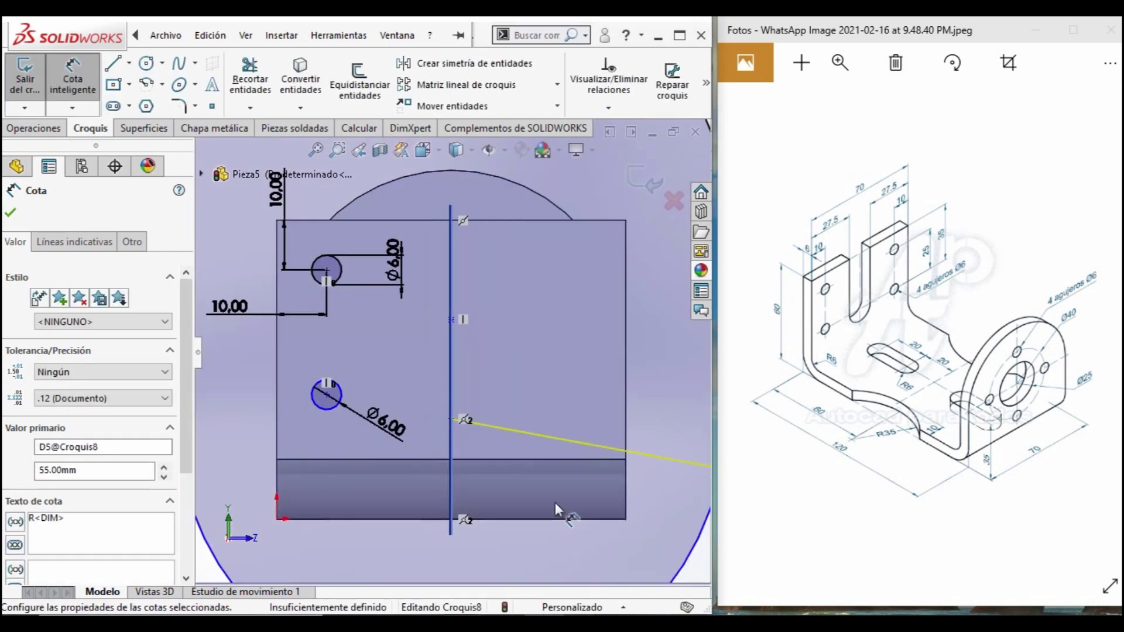
{"action": "key", "text": "f"}
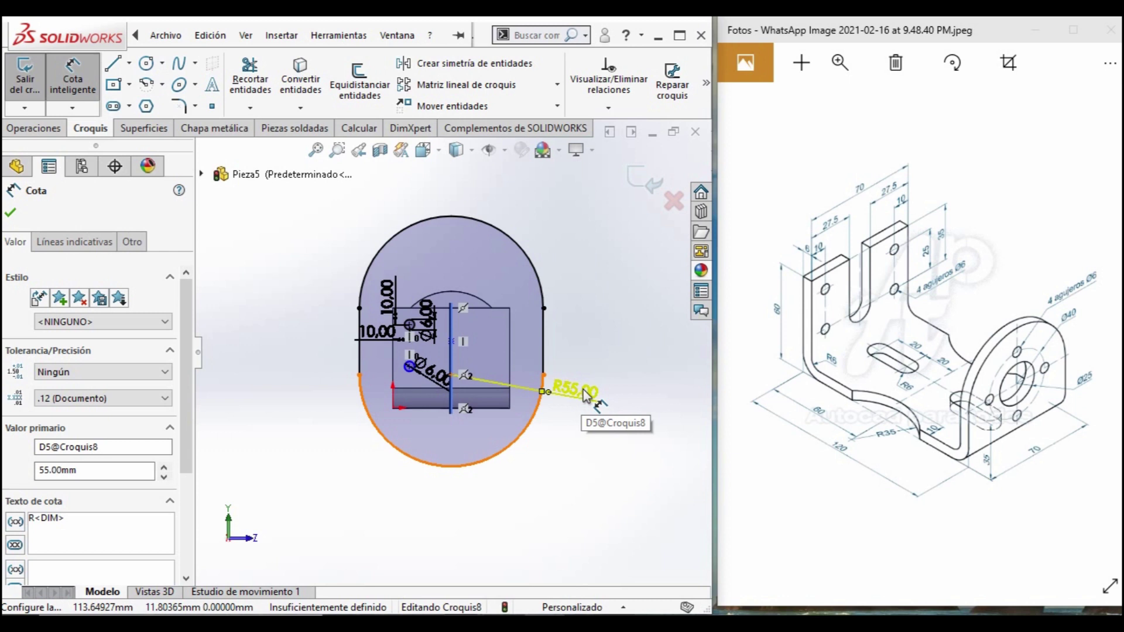
Correct the slot end dimension to 15 for R7.5 ends.
{"action": "left_click", "coordinate": [585, 395]}
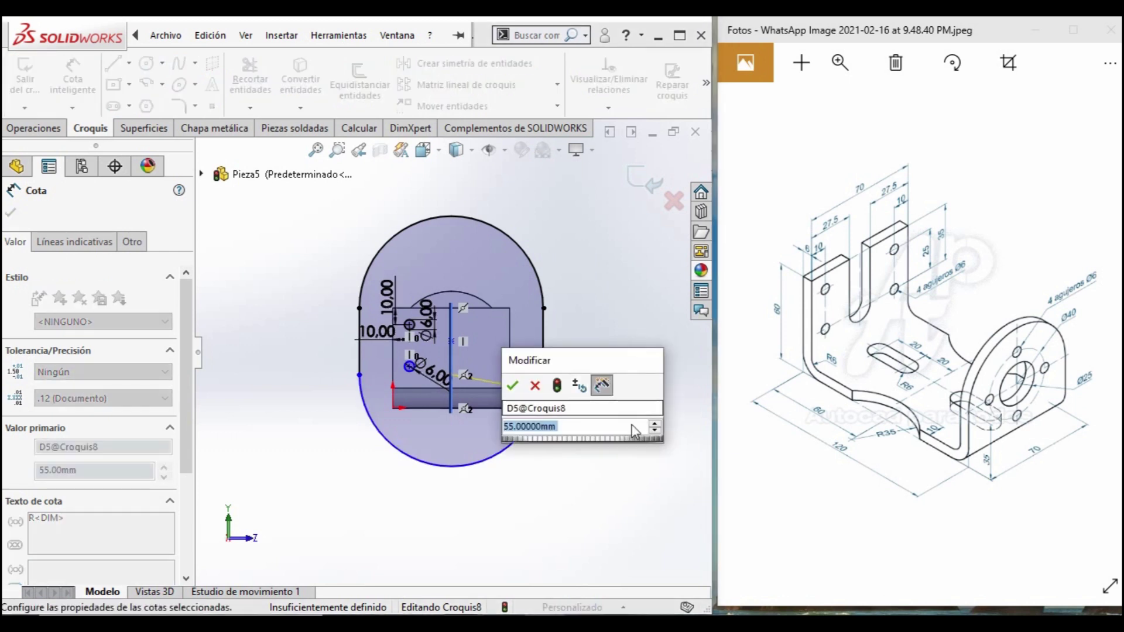
{"action": "type", "text": "70-55"}
{"action": "key", "text": "Return"}
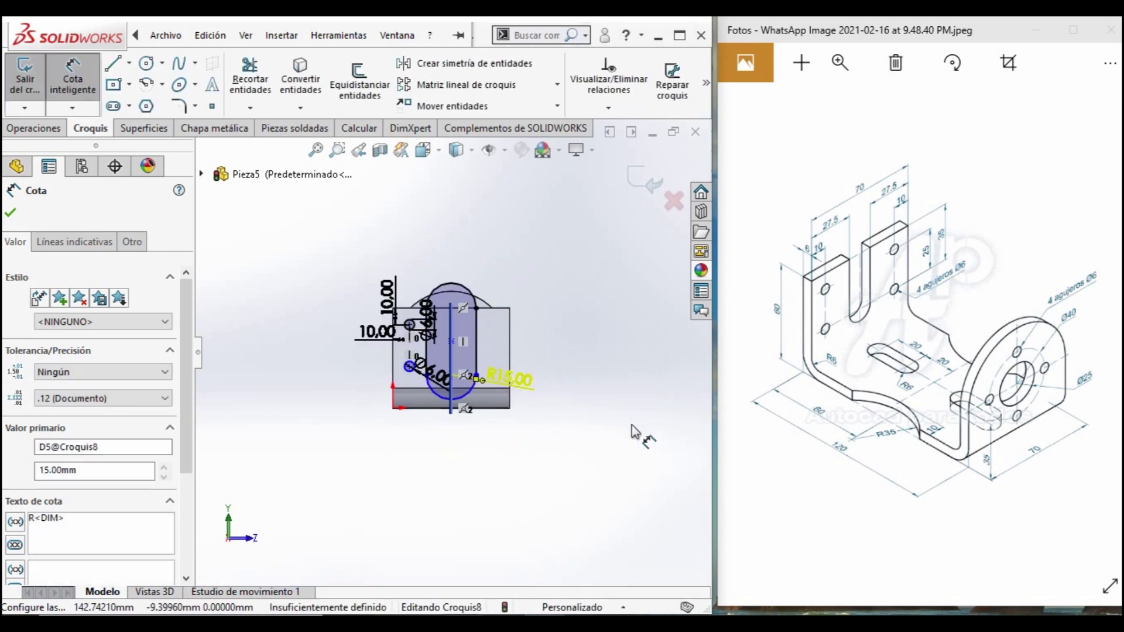
{"action": "scroll", "coordinate": [476, 366], "scroll_direction": "down", "scroll_amount": 5}
{"action": "scroll", "coordinate": [360, 360], "scroll_direction": "down", "scroll_amount": 3}
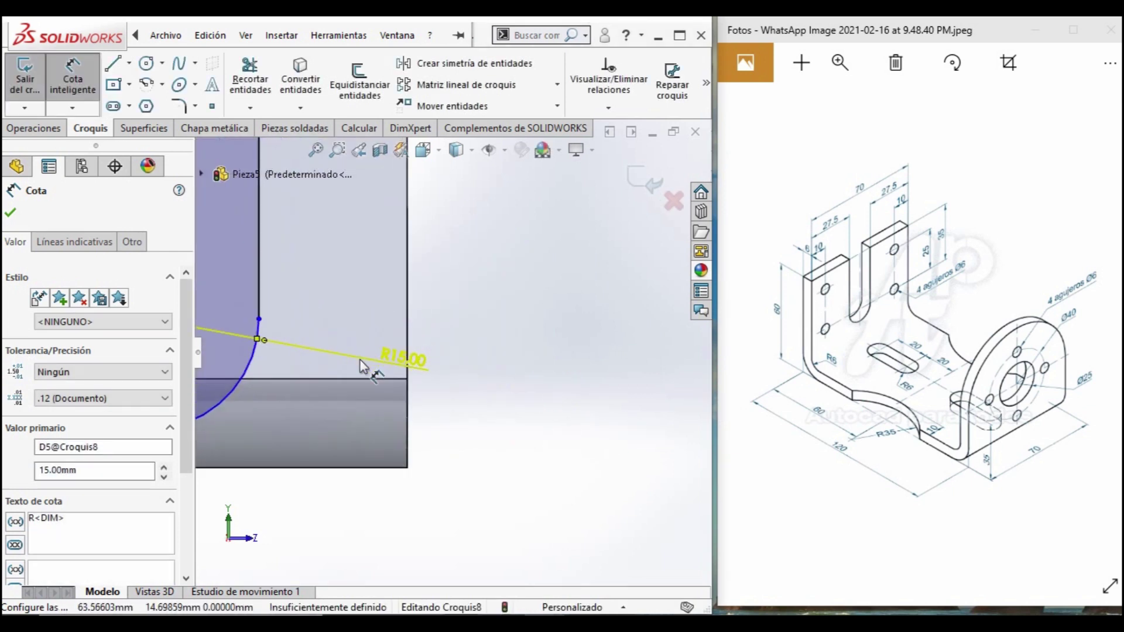
{"action": "scroll", "coordinate": [371, 352], "scroll_direction": "up", "scroll_amount": 1}
{"action": "double_click", "coordinate": [409, 353]}
{"action": "type", "text": "15"}
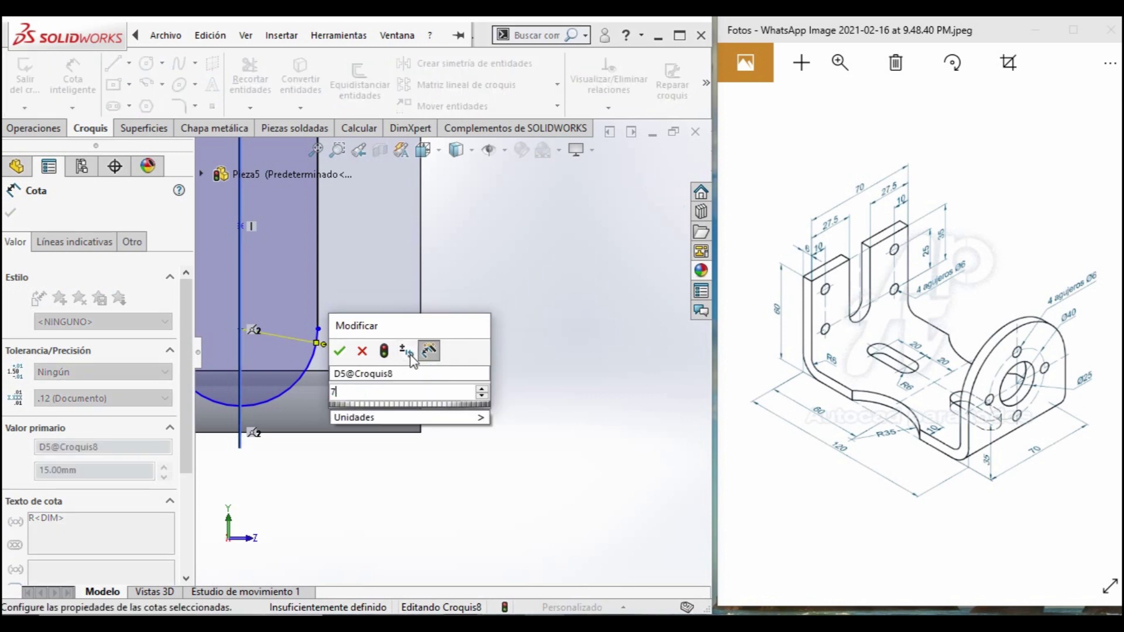
{"action": "key", "text": "Return"}
{"action": "scroll", "coordinate": [386, 334], "scroll_direction": "up", "scroll_amount": 2}
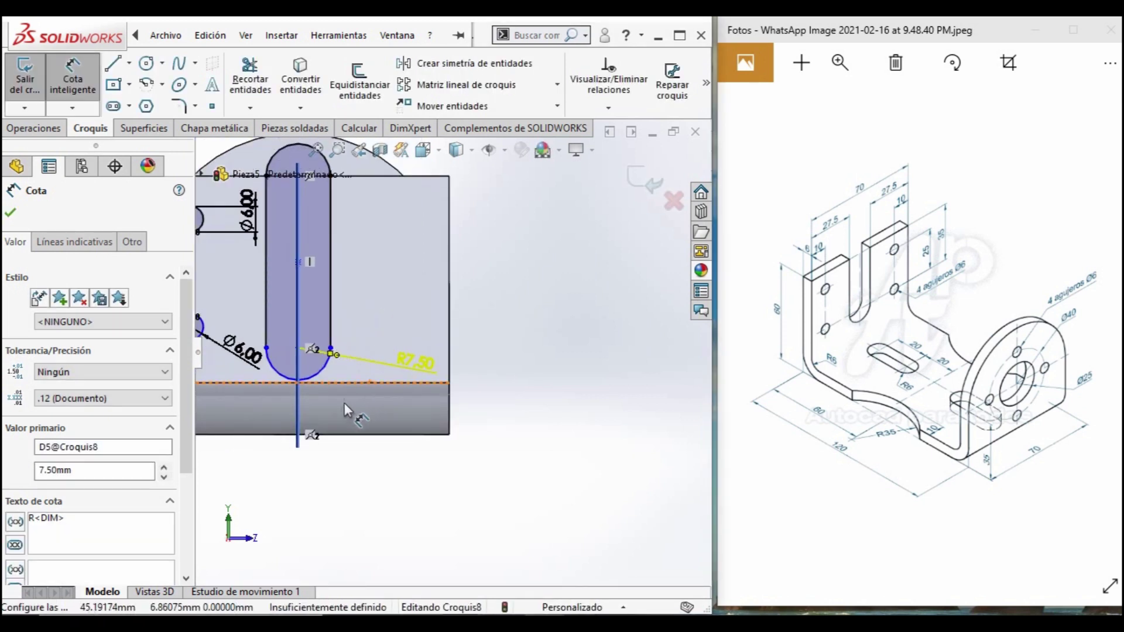
Dimension the slot's lower centre 35 mm below the plate's top edge.
{"action": "left_click", "coordinate": [318, 374]}
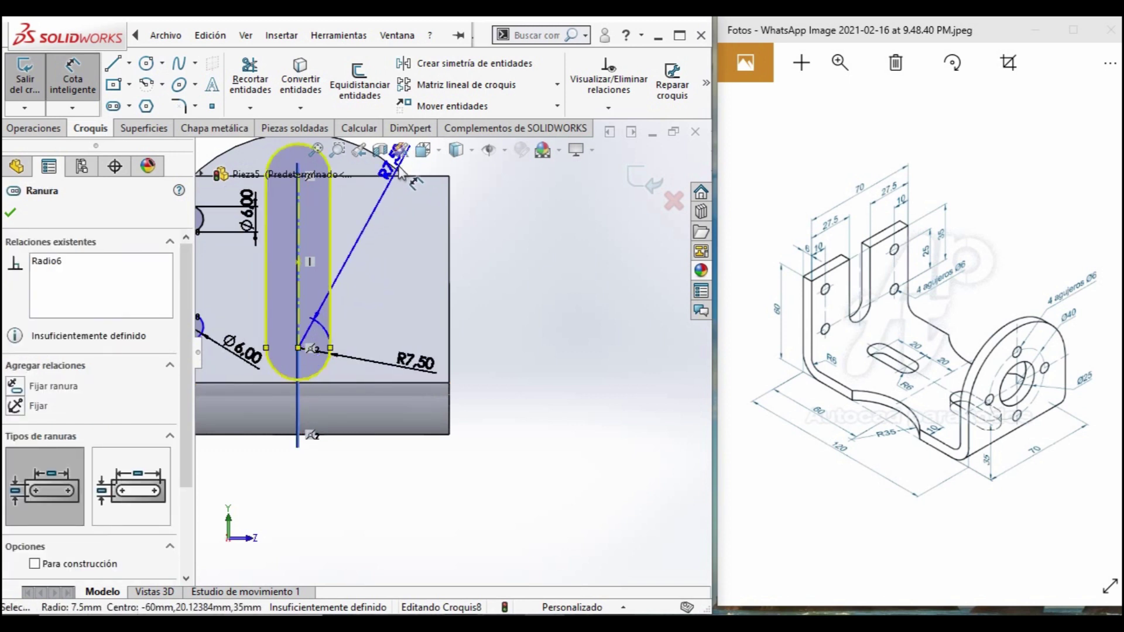
{"action": "left_click", "coordinate": [408, 175]}
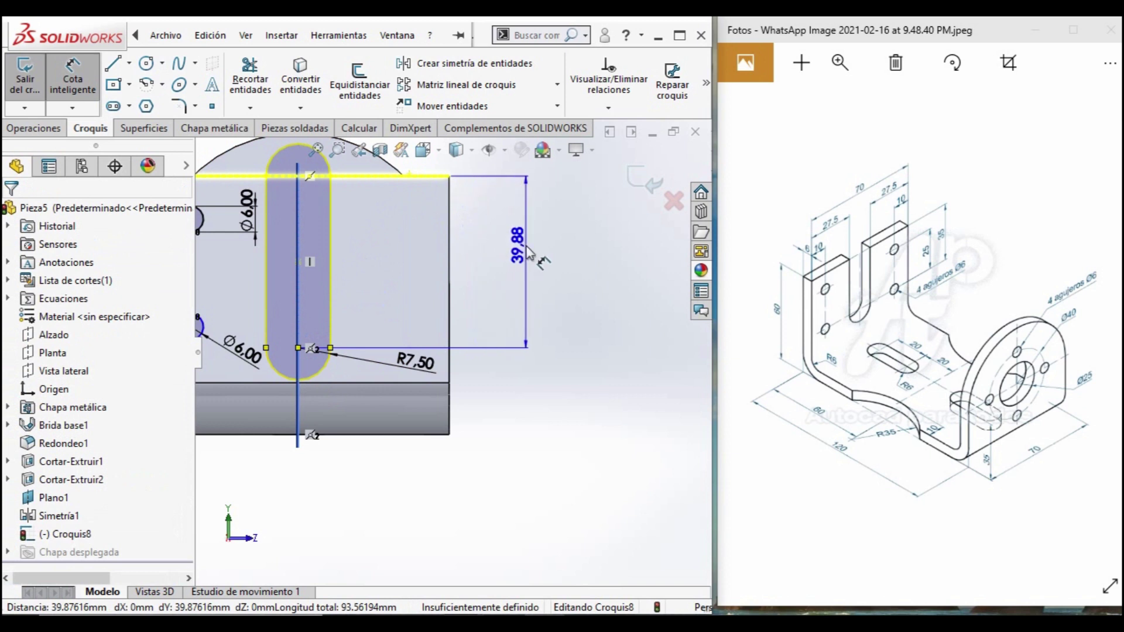
{"action": "left_click", "coordinate": [529, 252]}
{"action": "type", "text": "35"}
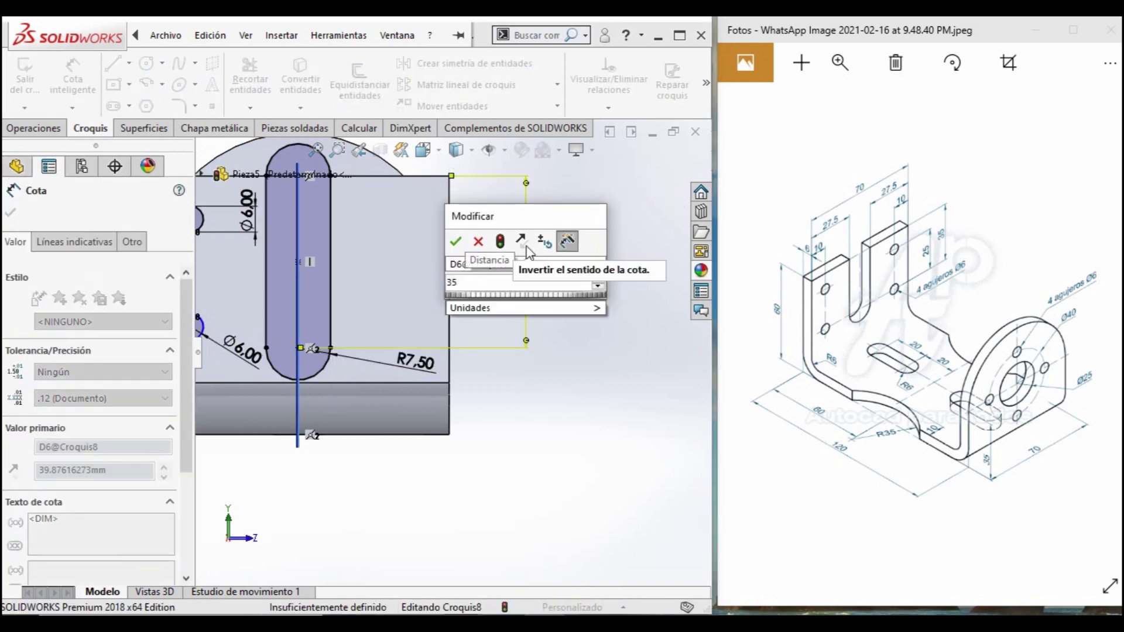
{"action": "key", "text": "Return"}
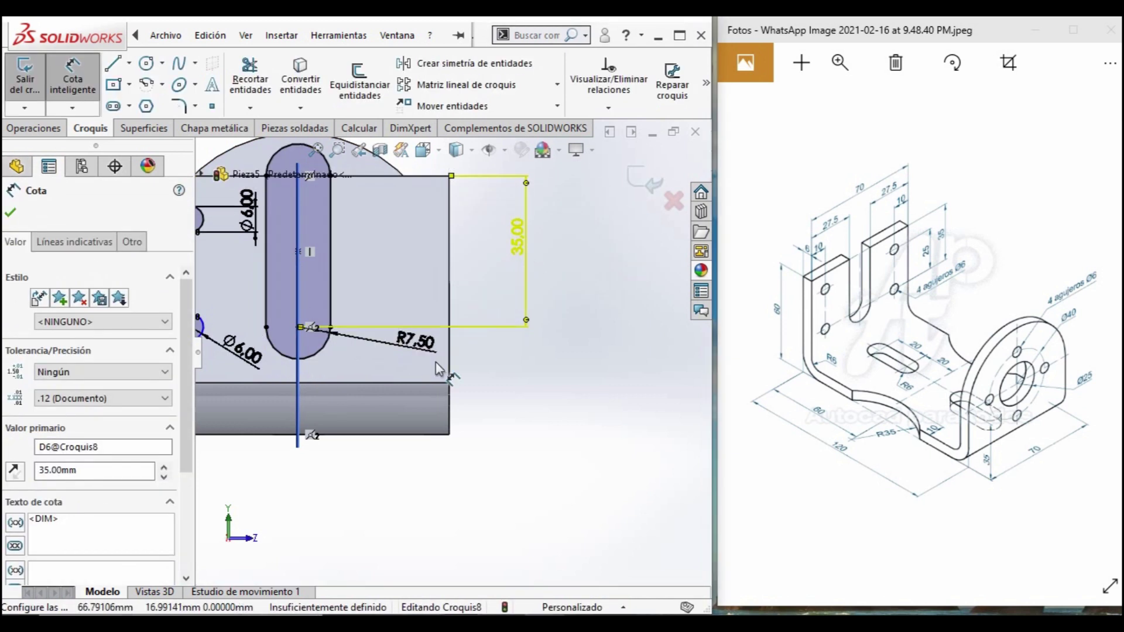
{"action": "scroll", "coordinate": [438, 368], "scroll_direction": "up", "scroll_amount": 2}
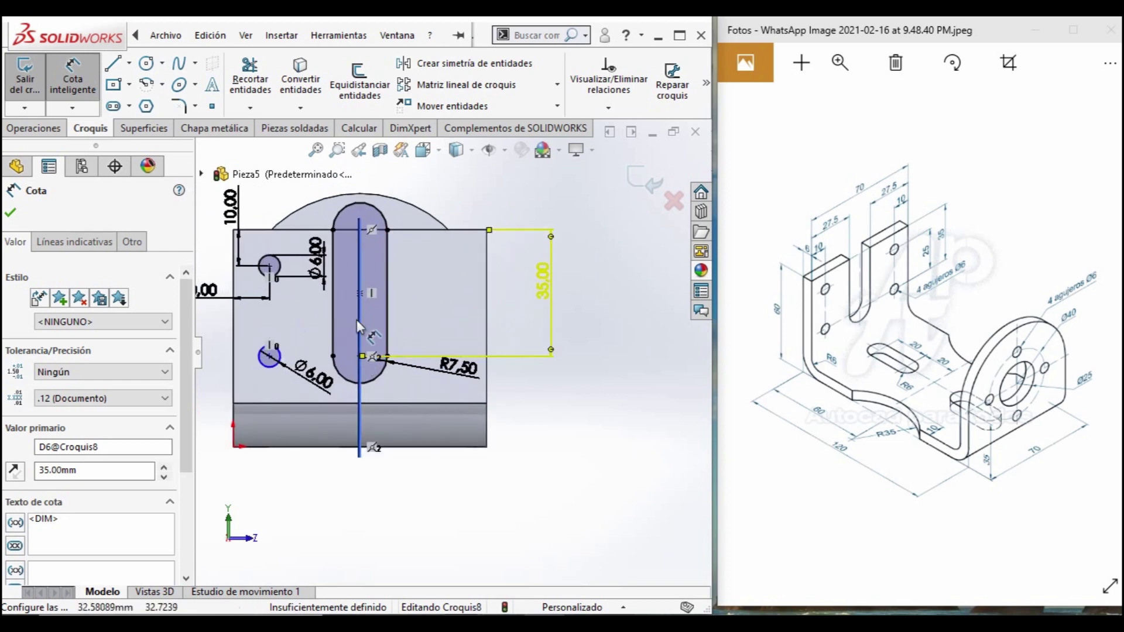
{"action": "left_click", "coordinate": [34, 128]}
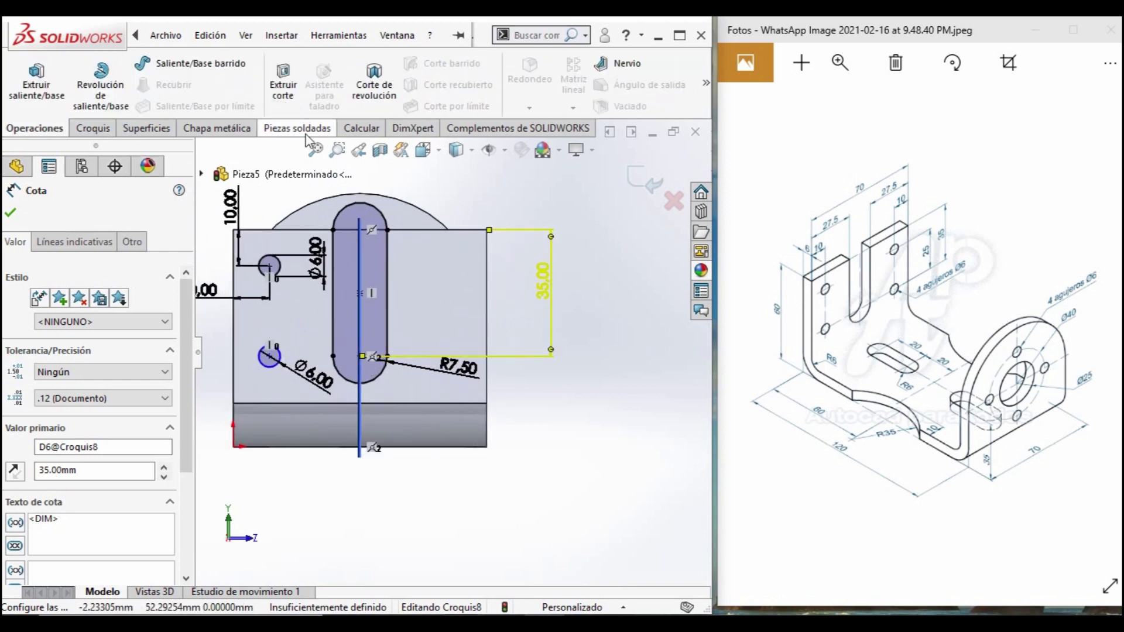
Start a cut extrusion with the slot and both circles as contours.
{"action": "left_click", "coordinate": [271, 89]}
{"action": "left_click", "coordinate": [380, 313]}
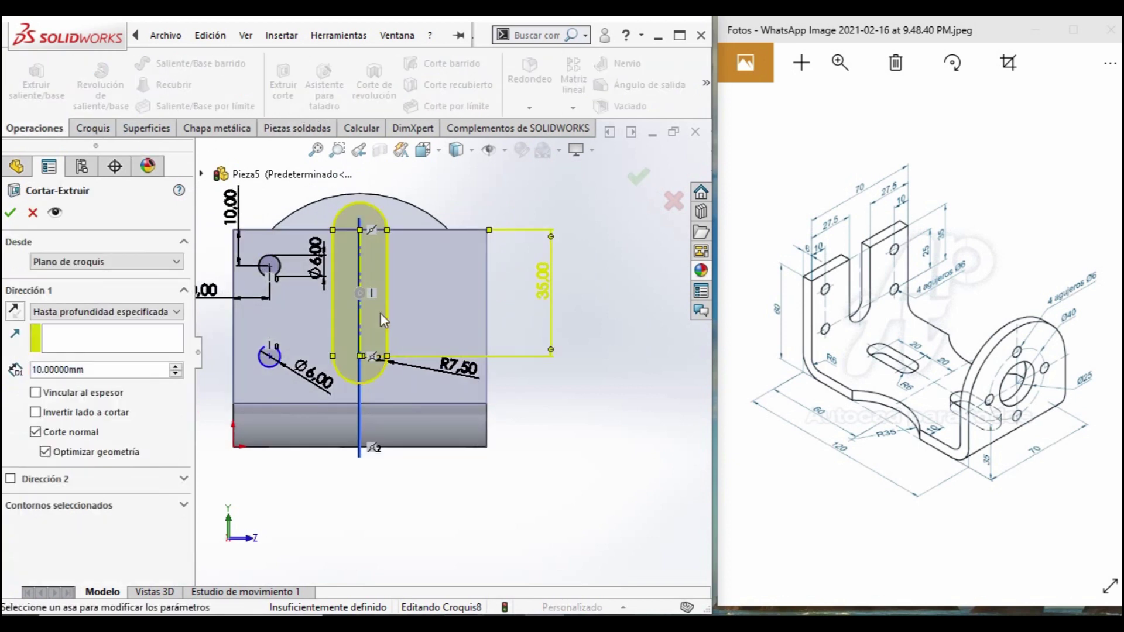
{"action": "scroll", "coordinate": [325, 405], "scroll_direction": "down", "scroll_amount": 5}
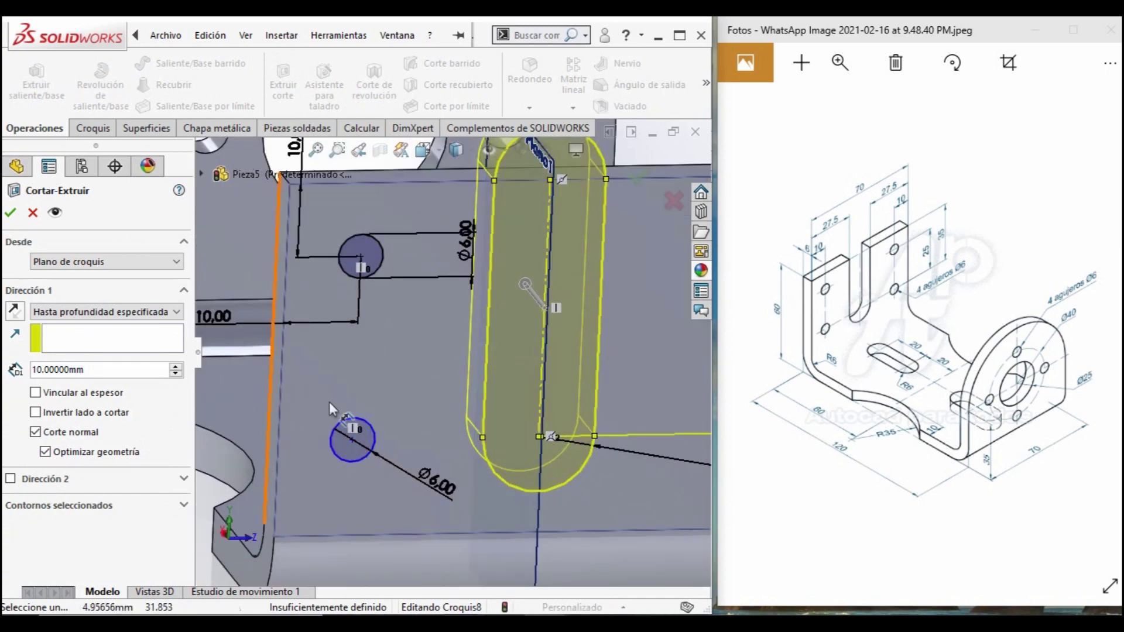
{"action": "left_click", "coordinate": [360, 437]}
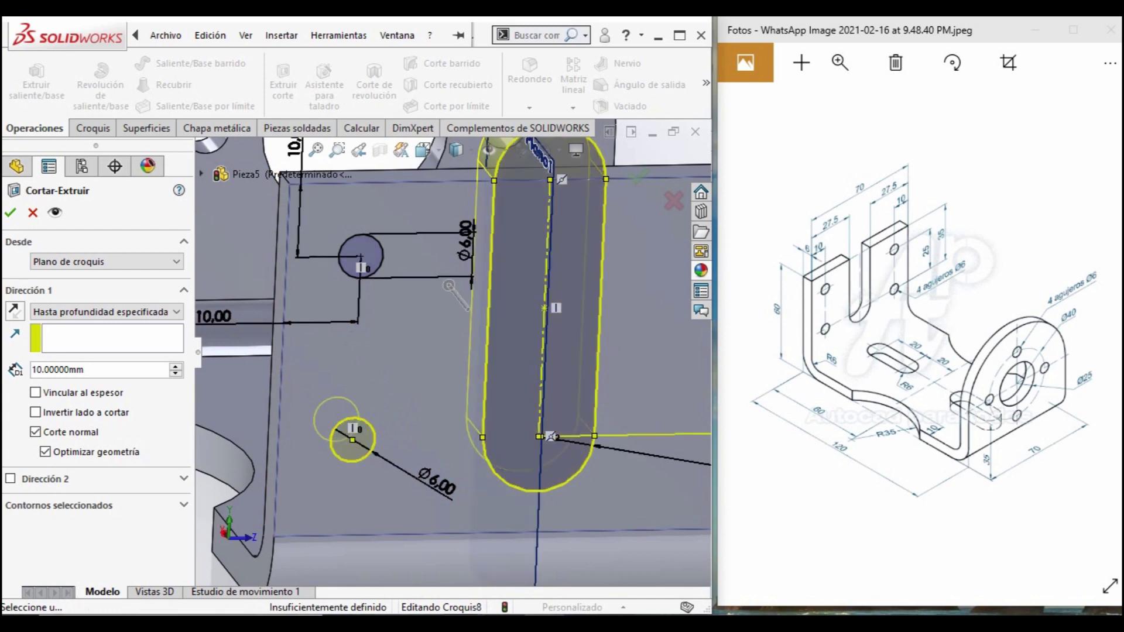
{"action": "left_click", "coordinate": [367, 258]}
{"action": "scroll", "coordinate": [416, 344], "scroll_direction": "up", "scroll_amount": 3}
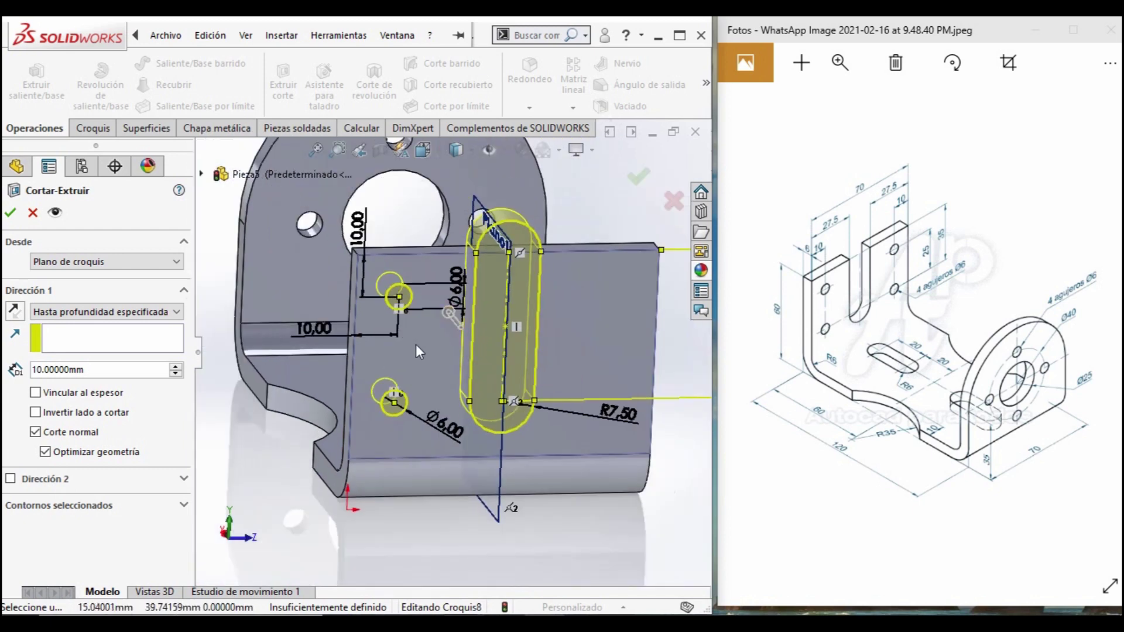
{"action": "middle_click_drag", "start_coordinate": [342, 372], "coordinate": [162, 208]}
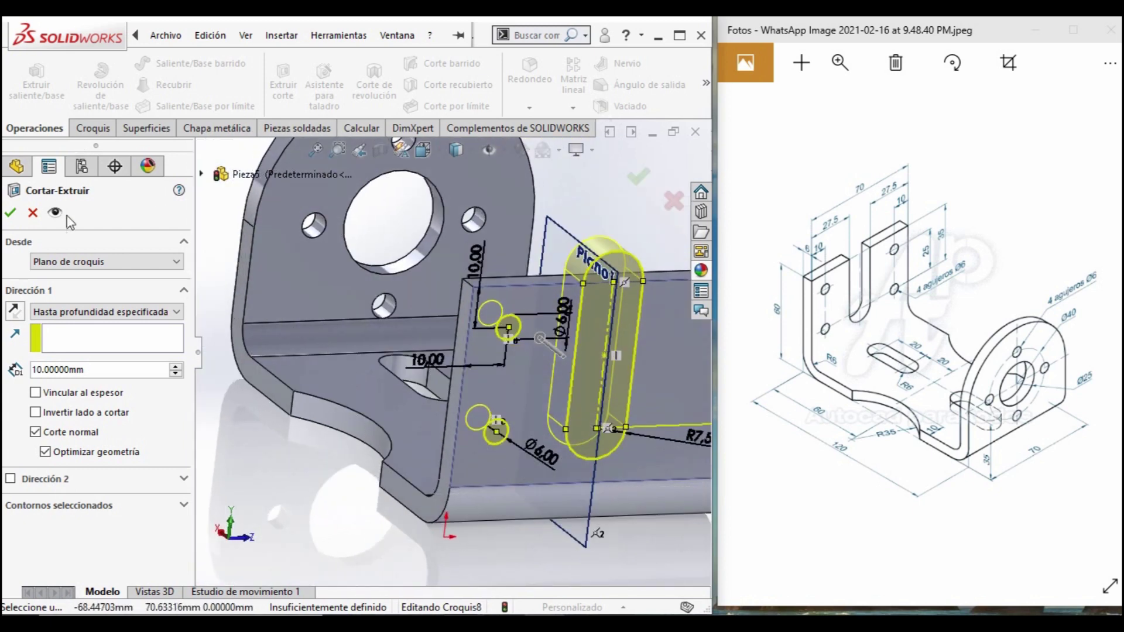
Set the cut depth to Hasta el siguiente and confirm Cortar-Extruir3.
{"action": "left_click", "coordinate": [101, 313]}
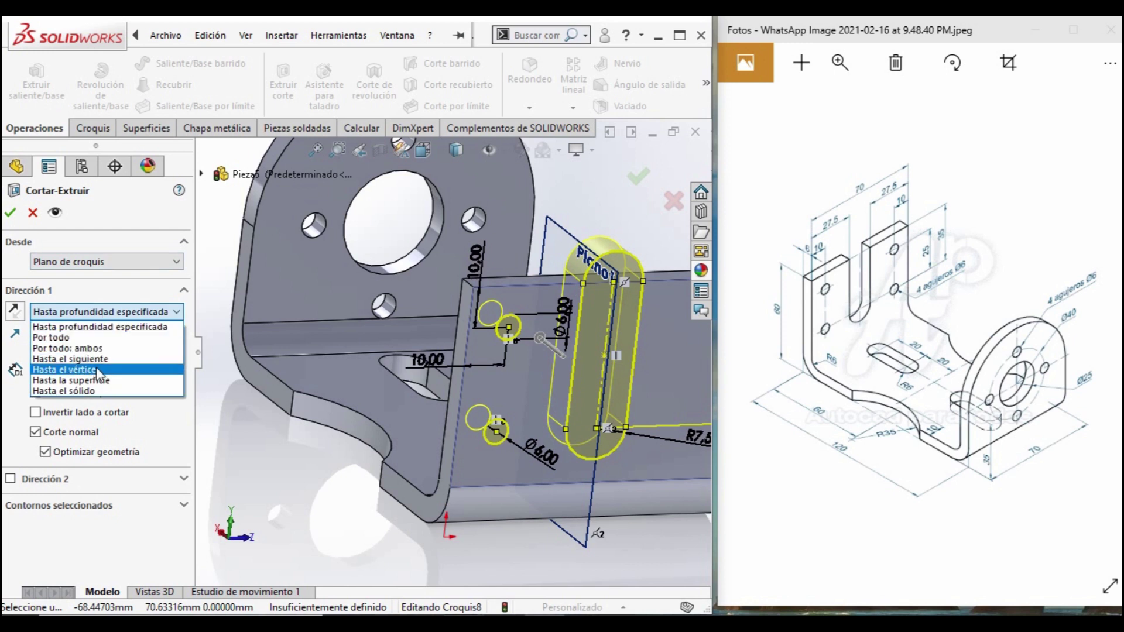
{"action": "left_click", "coordinate": [101, 359]}
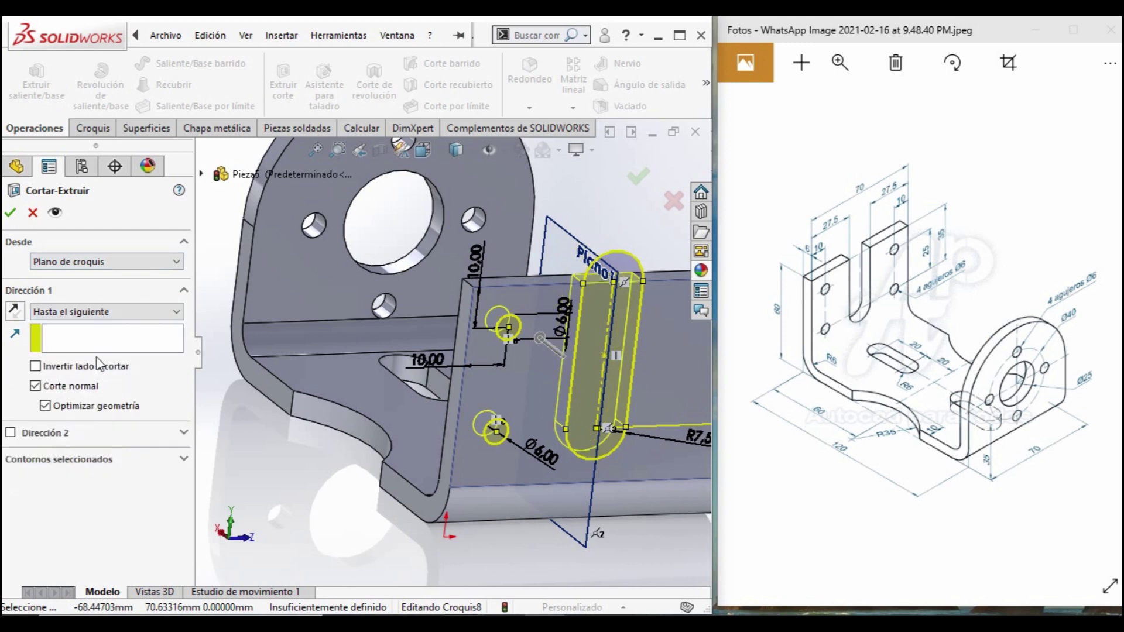
{"action": "left_click", "coordinate": [11, 213]}
{"action": "mouse_move", "coordinate": [507, 433]}
{"action": "middle_mouse_down"}
{"action": "mouse_move", "coordinate": [555, 419]}
{"action": "mouse_move", "coordinate": [512, 399]}
{"action": "mouse_move", "coordinate": [545, 346]}
{"action": "mouse_move", "coordinate": [559, 366]}
{"action": "mouse_move", "coordinate": [549, 350]}
{"action": "mouse_move", "coordinate": [529, 410]}
{"action": "middle_mouse_up"}
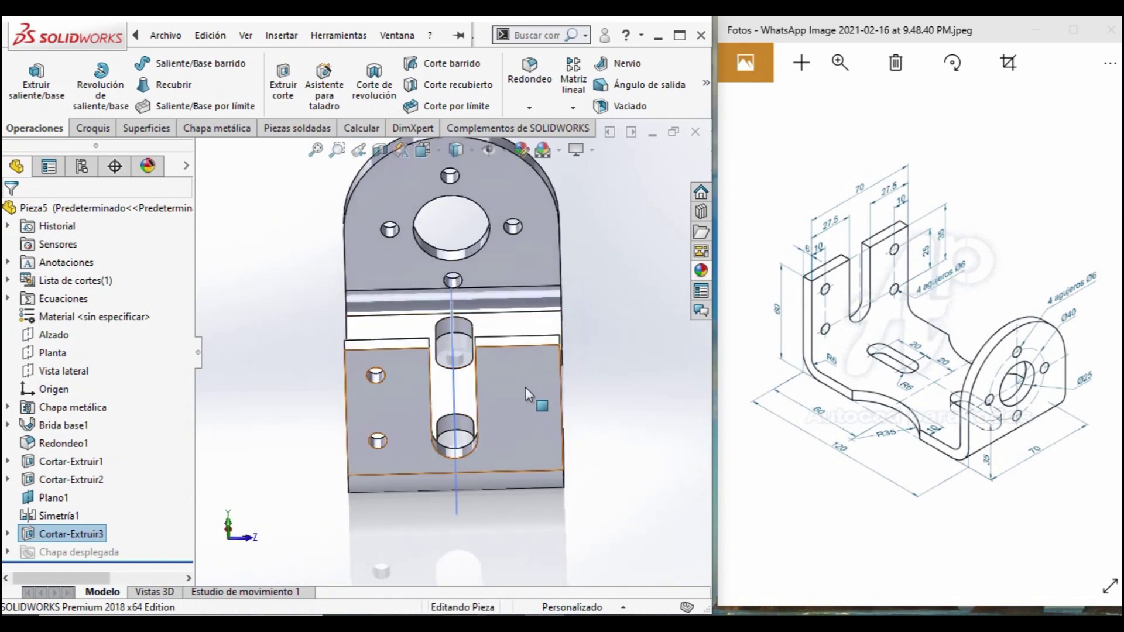
{"action": "left_click", "coordinate": [572, 107]}
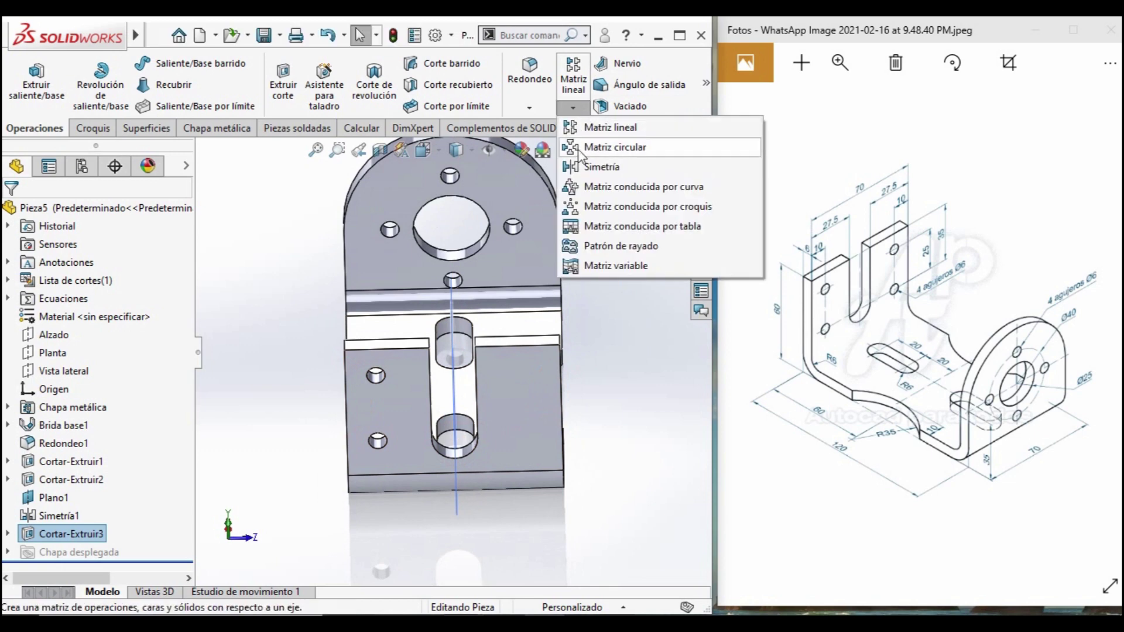
Mirror the slot-and-holes cut across Plano1 as Simetría2.
{"action": "left_click", "coordinate": [591, 165]}
{"action": "mouse_move", "coordinate": [446, 373]}
{"action": "middle_mouse_down"}
{"action": "mouse_move", "coordinate": [464, 389]}
{"action": "mouse_move", "coordinate": [502, 381]}
{"action": "mouse_move", "coordinate": [568, 335]}
{"action": "middle_mouse_up"}
{"action": "left_click", "coordinate": [567, 335]}
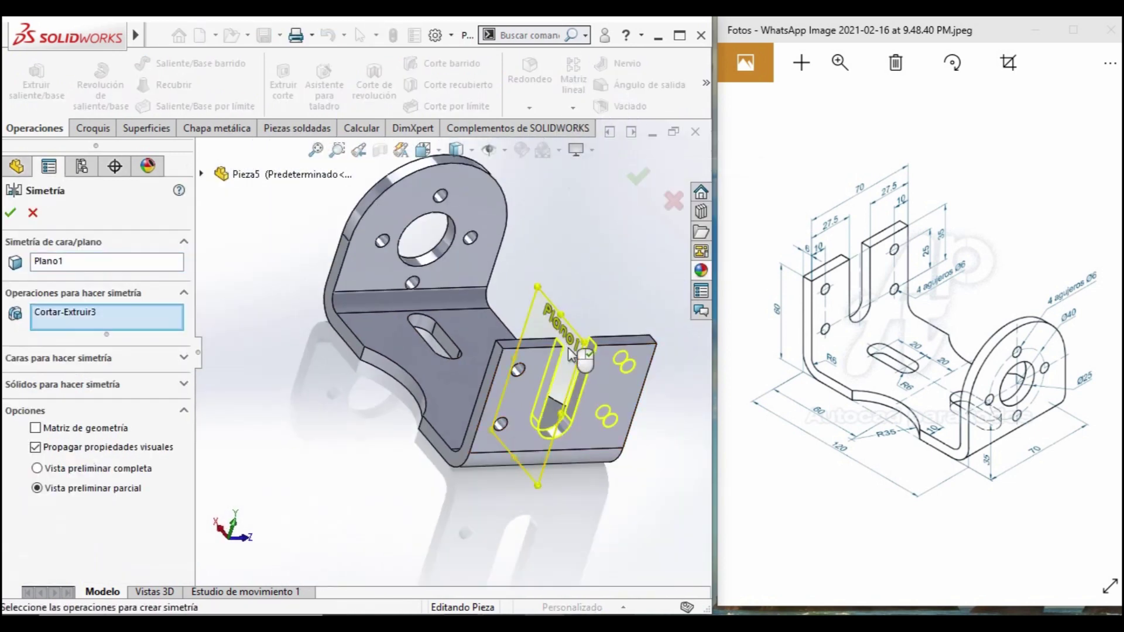
{"action": "left_click", "coordinate": [640, 176]}
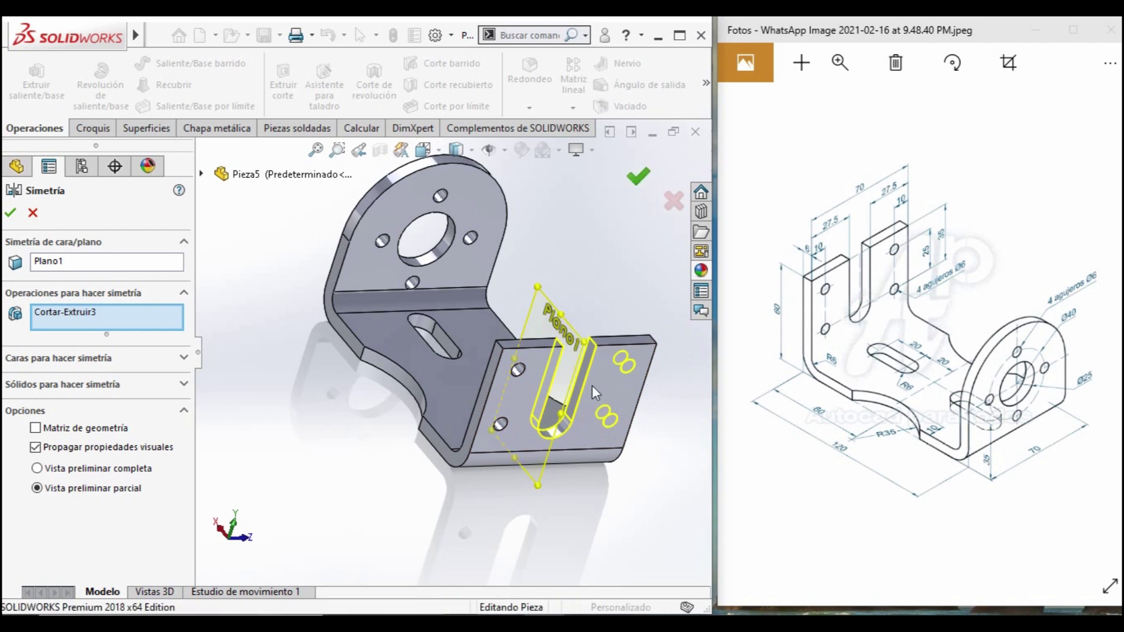
{"action": "middle_click_drag", "start_coordinate": [599, 397], "coordinate": [609, 424]}
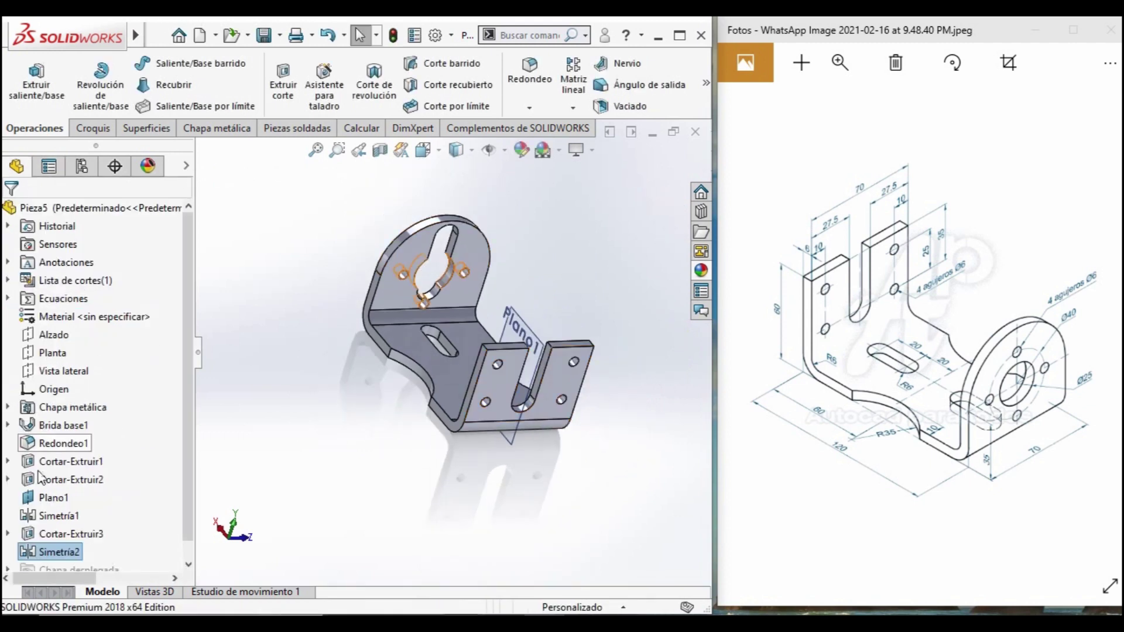
Hide Plano1 from the feature tree.
{"action": "right_click", "coordinate": [48, 503]}
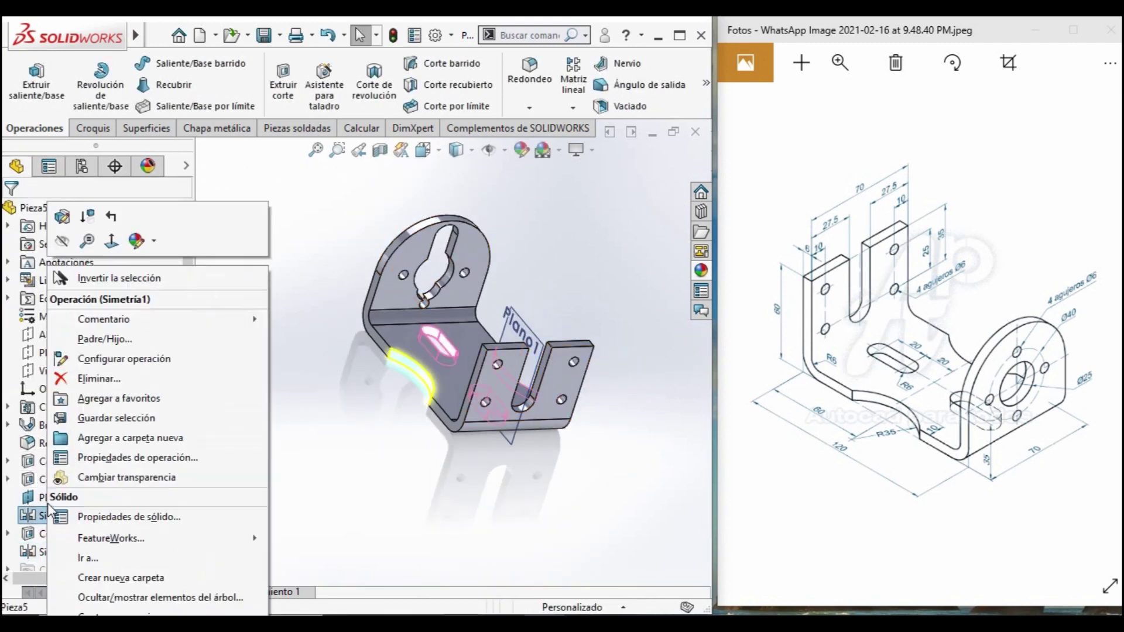
{"action": "left_click", "coordinate": [38, 499]}
{"action": "right_click", "coordinate": [38, 498]}
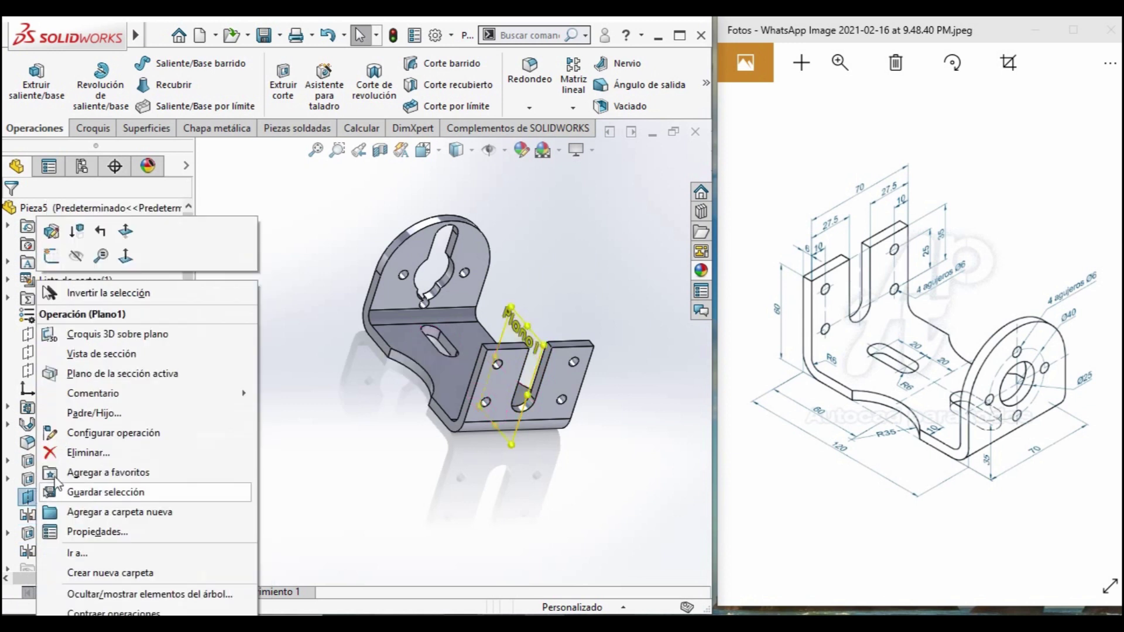
{"action": "left_click", "coordinate": [76, 258]}
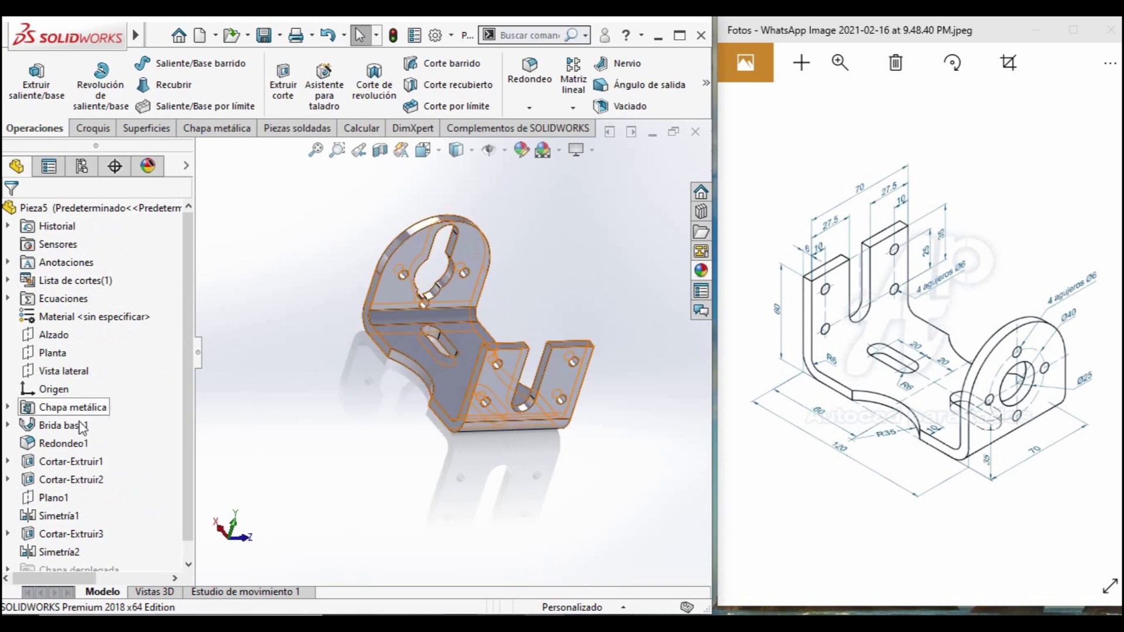
{"action": "scroll", "coordinate": [183, 531], "scroll_direction": "down", "scroll_amount": 1}
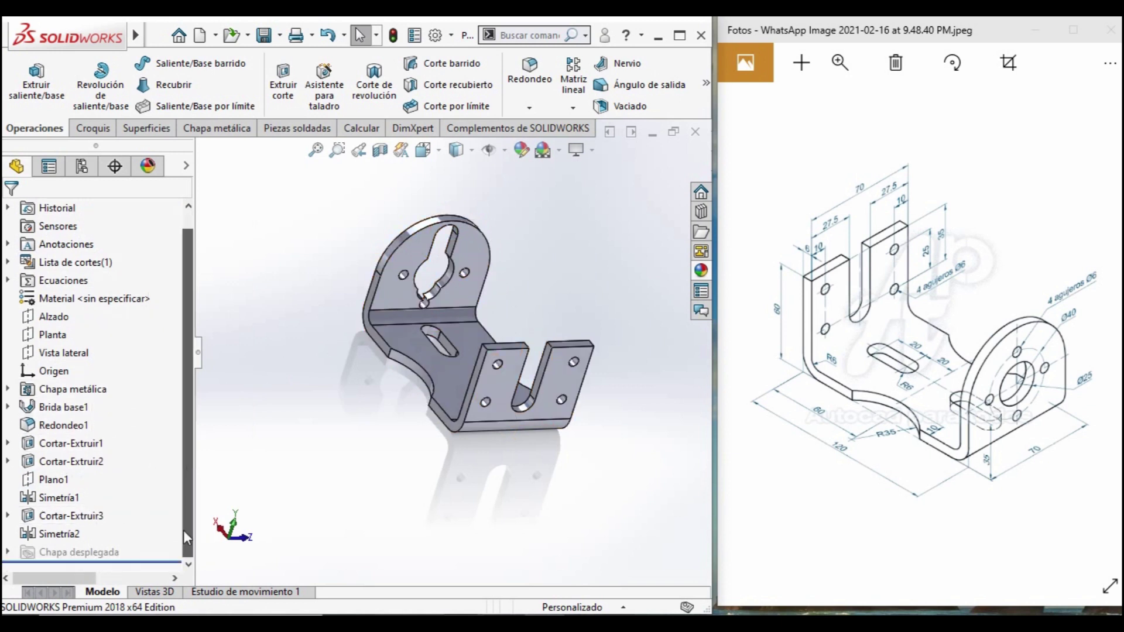
{"action": "left_click", "coordinate": [62, 515]}
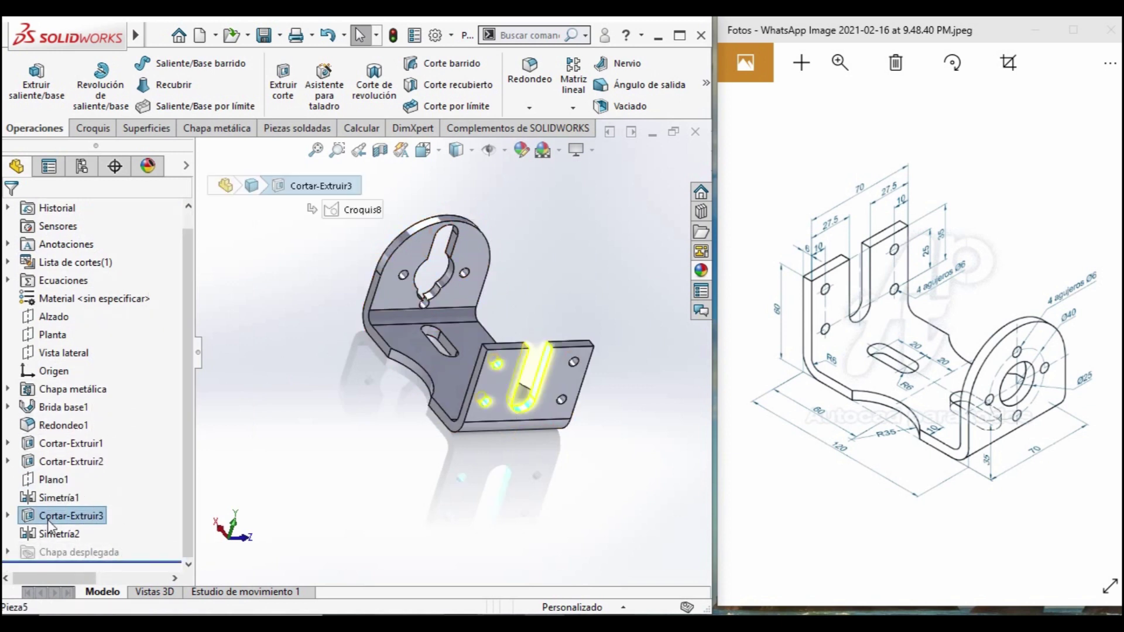
Edit Cortar-Extruir3, keeping Hasta el siguiente and picking a direction reference.
{"action": "right_click", "coordinate": [61, 516]}
{"action": "left_click", "coordinate": [87, 216]}
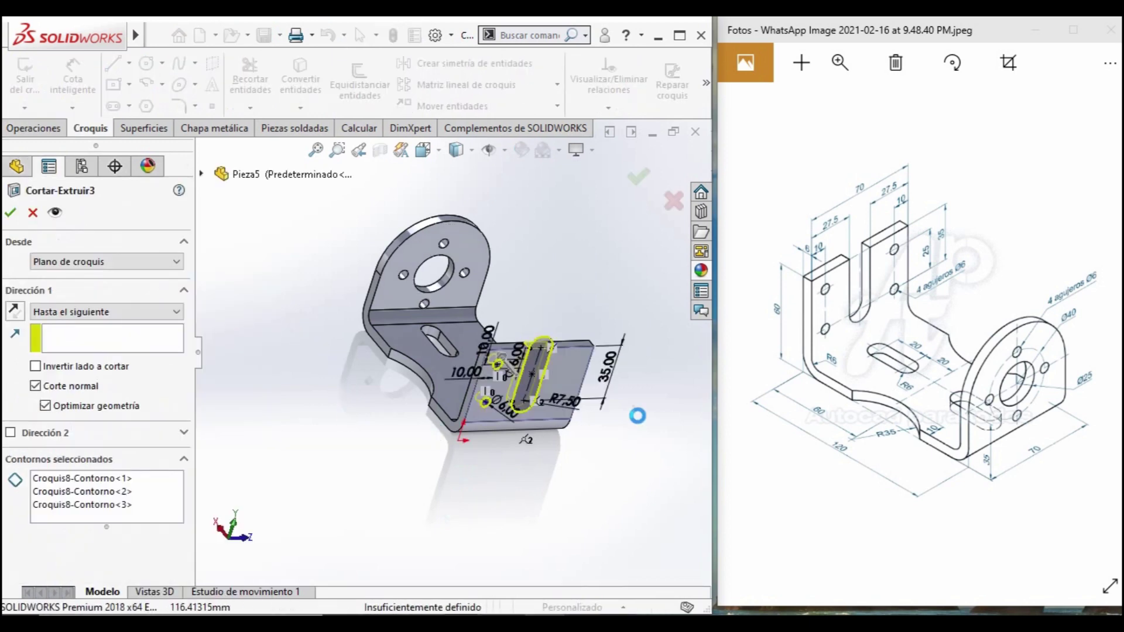
{"action": "middle_click_drag", "start_coordinate": [620, 435], "coordinate": [564, 418]}
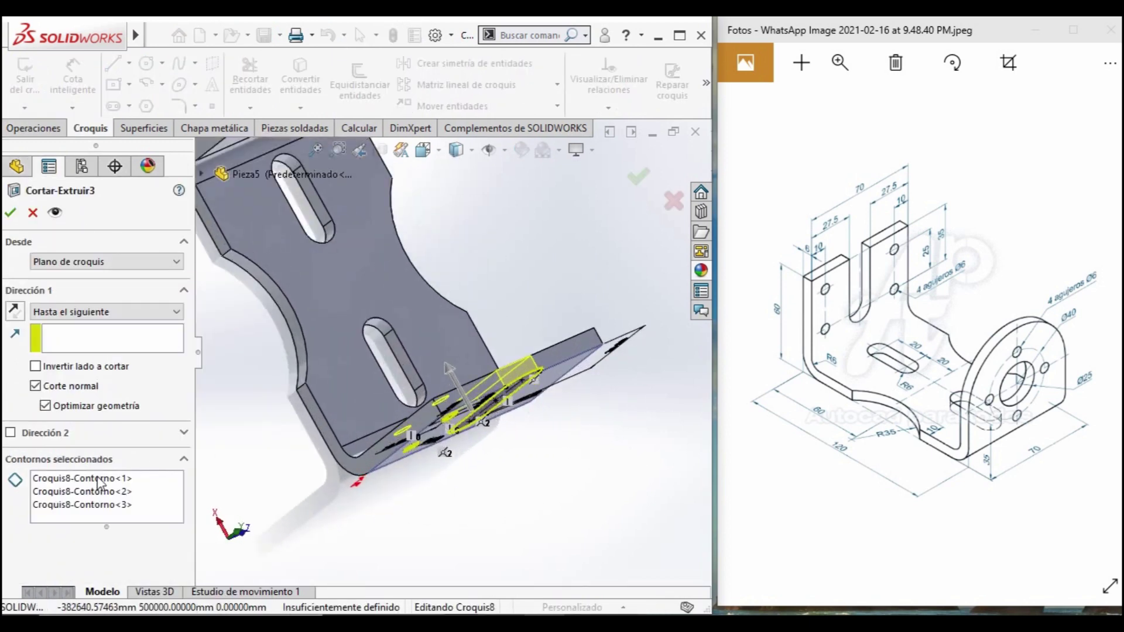
{"action": "left_click", "coordinate": [119, 319]}
{"action": "left_click", "coordinate": [117, 356]}
{"action": "middle_click_drag", "start_coordinate": [429, 369], "coordinate": [471, 481]}
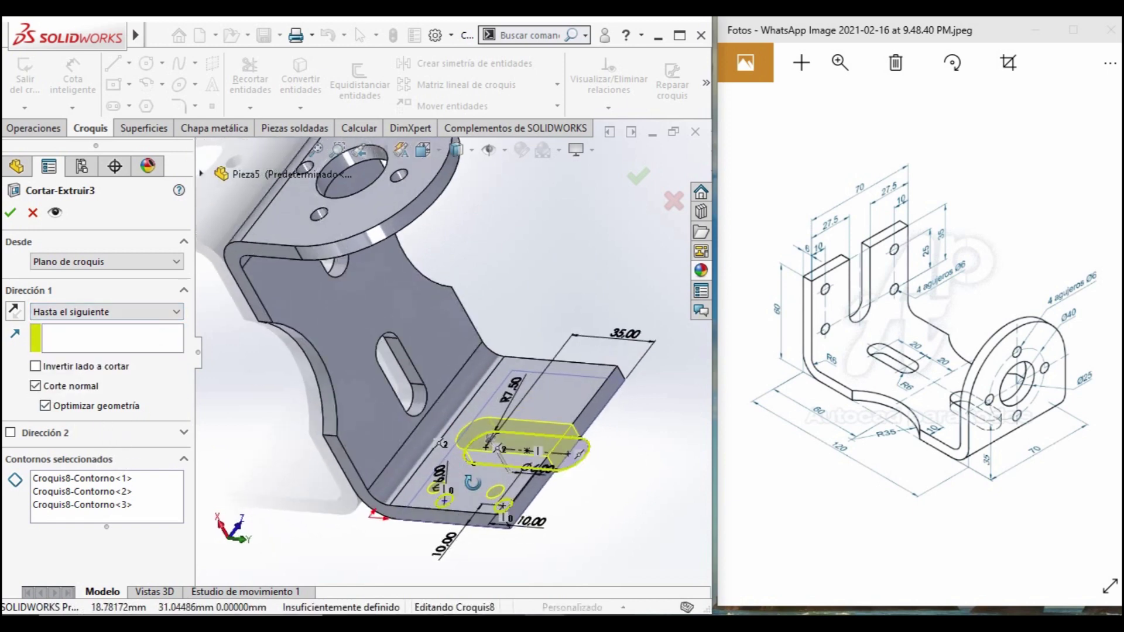
{"action": "left_click", "coordinate": [111, 338]}
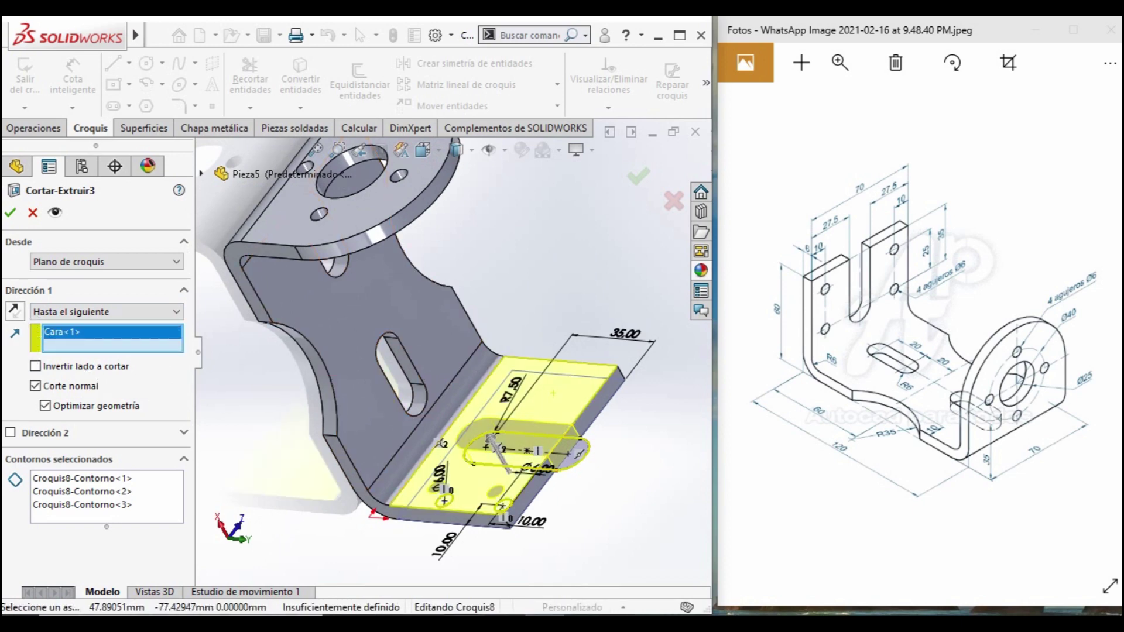
{"action": "left_click", "coordinate": [10, 213]}
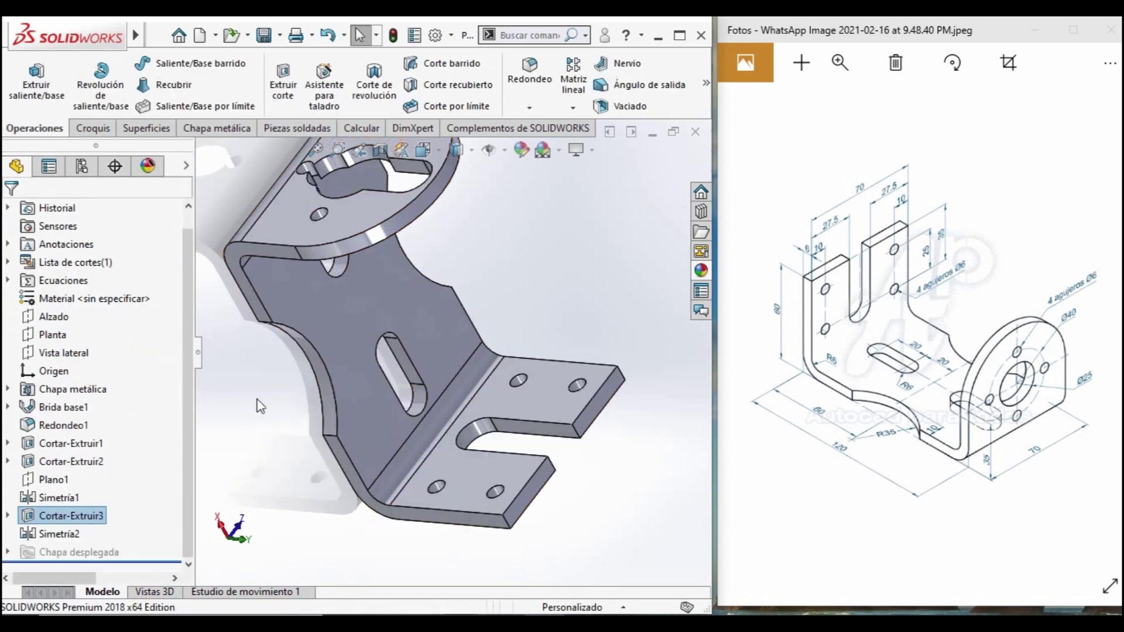
{"action": "middle_click_drag", "start_coordinate": [450, 413], "coordinate": [421, 317]}
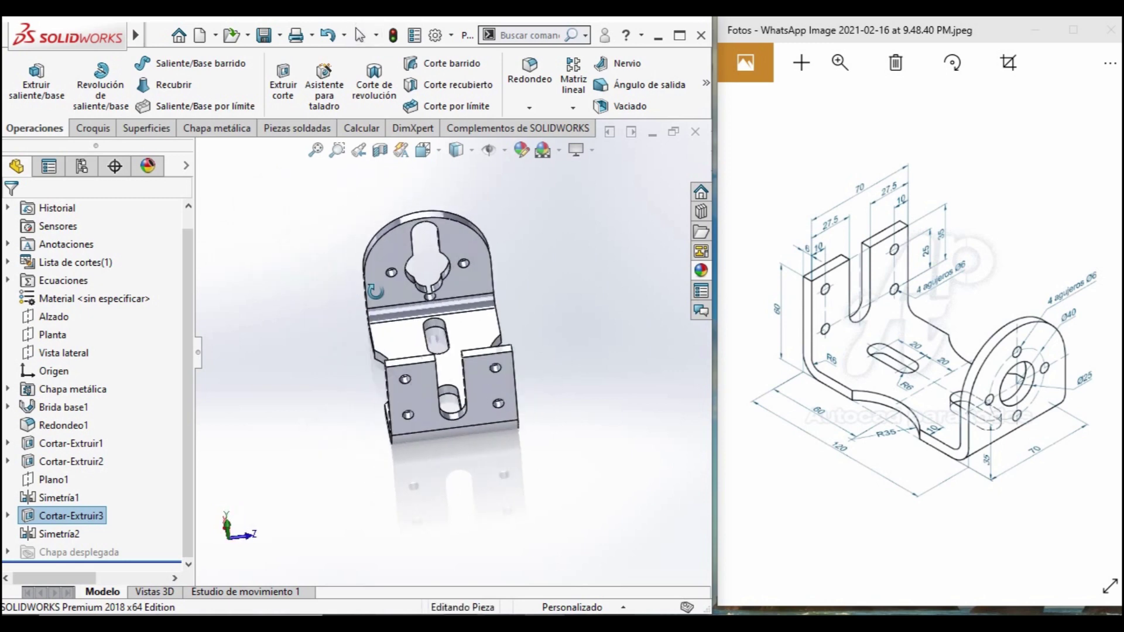
Try redefining Cortar-Extruir3 to end at a vertex with a flange-edge direction.
{"action": "right_click", "coordinate": [51, 519]}
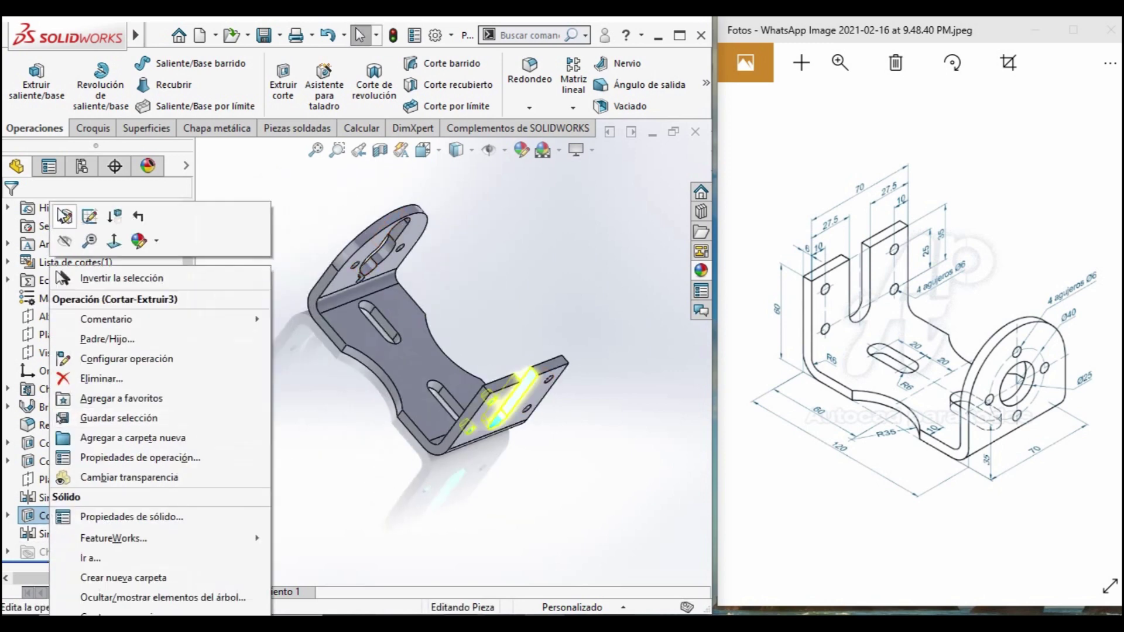
{"action": "left_click", "coordinate": [73, 224]}
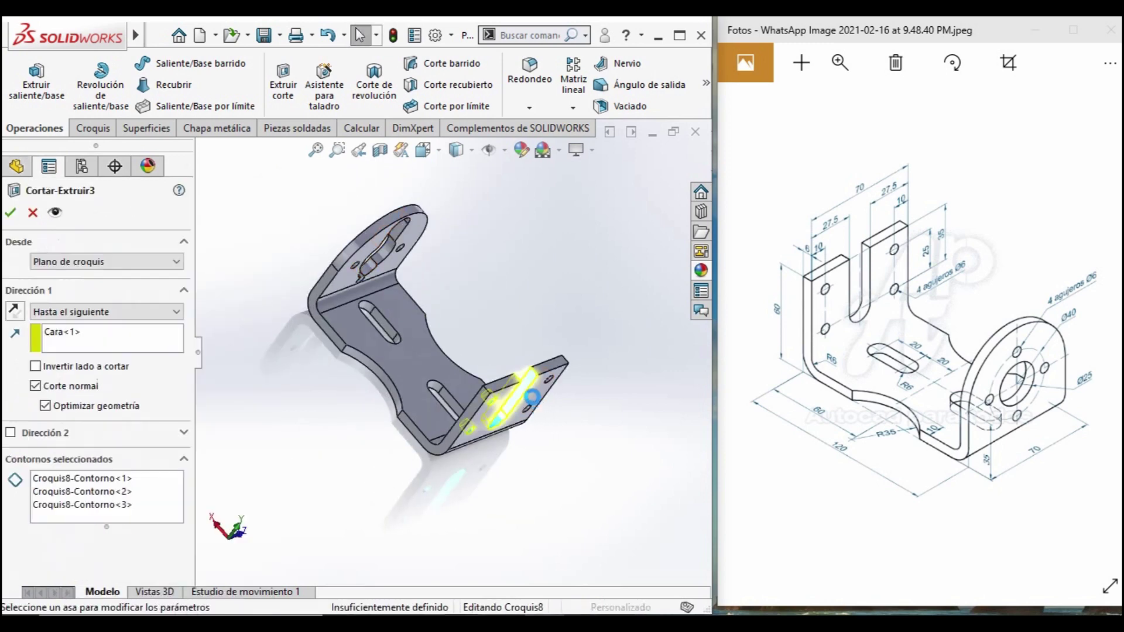
{"action": "middle_click_drag", "start_coordinate": [529, 403], "coordinate": [497, 454]}
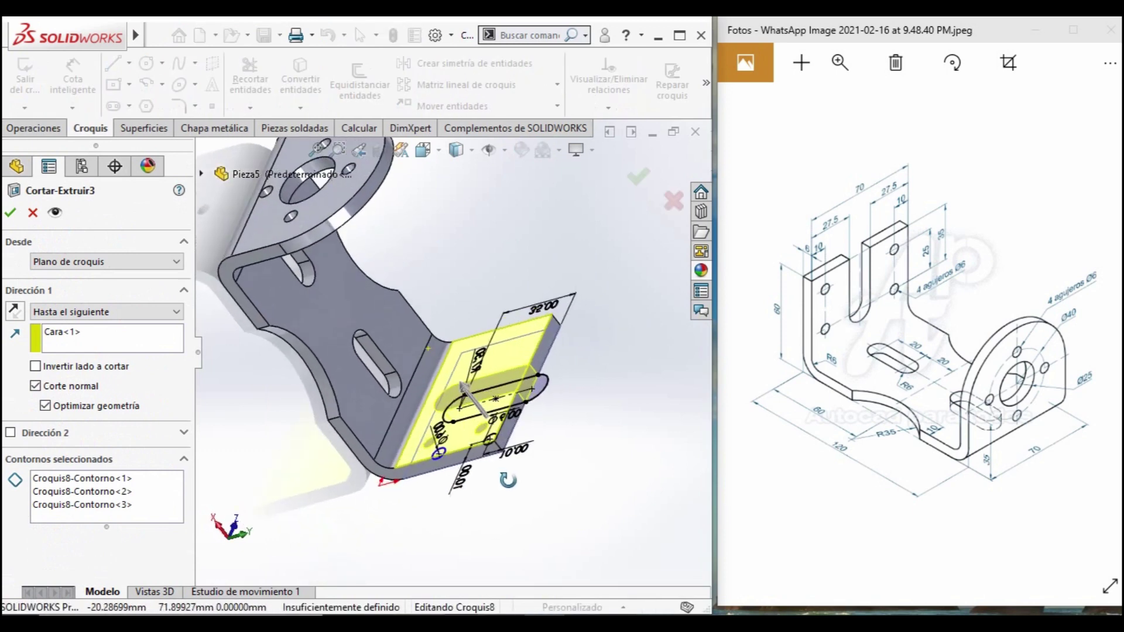
{"action": "scroll", "coordinate": [495, 433], "scroll_direction": "down", "scroll_amount": 2}
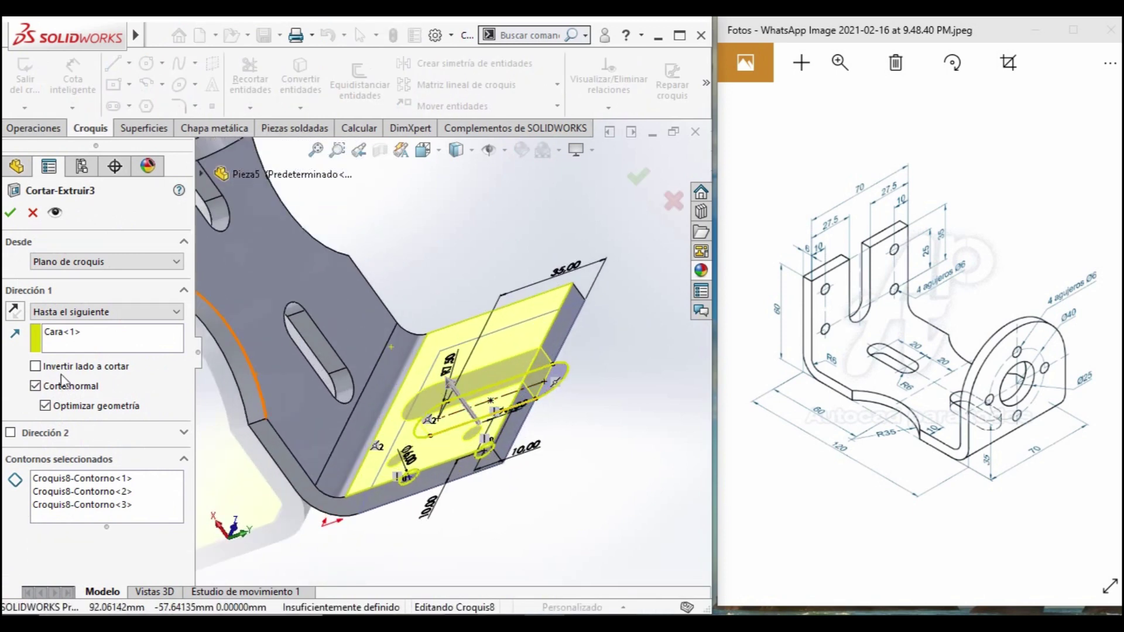
{"action": "left_click", "coordinate": [85, 312]}
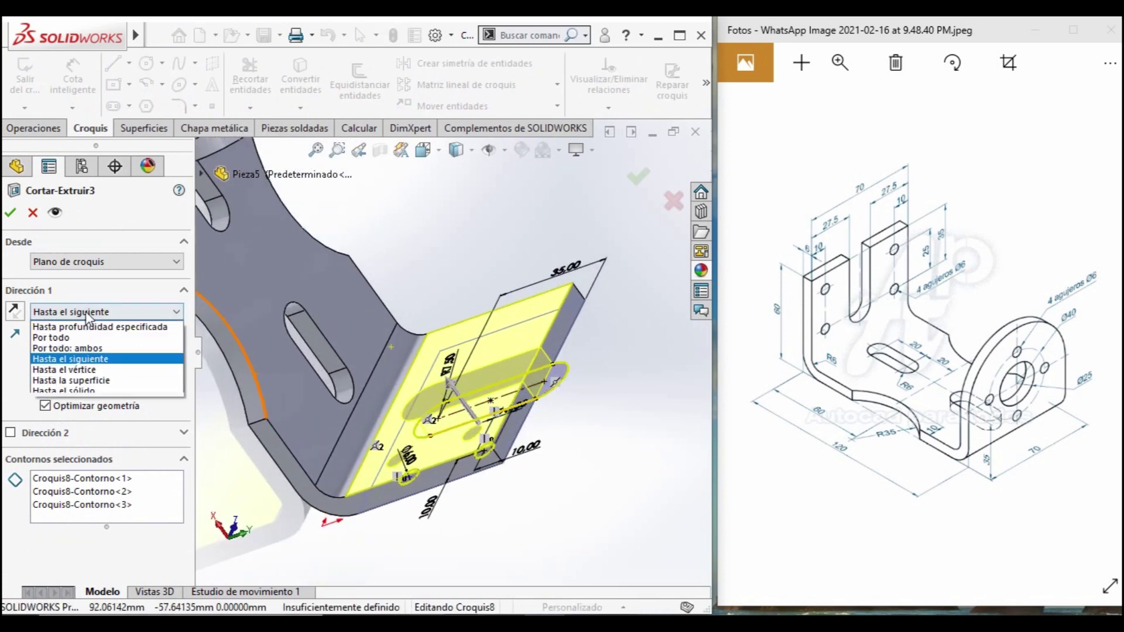
{"action": "left_click", "coordinate": [87, 372]}
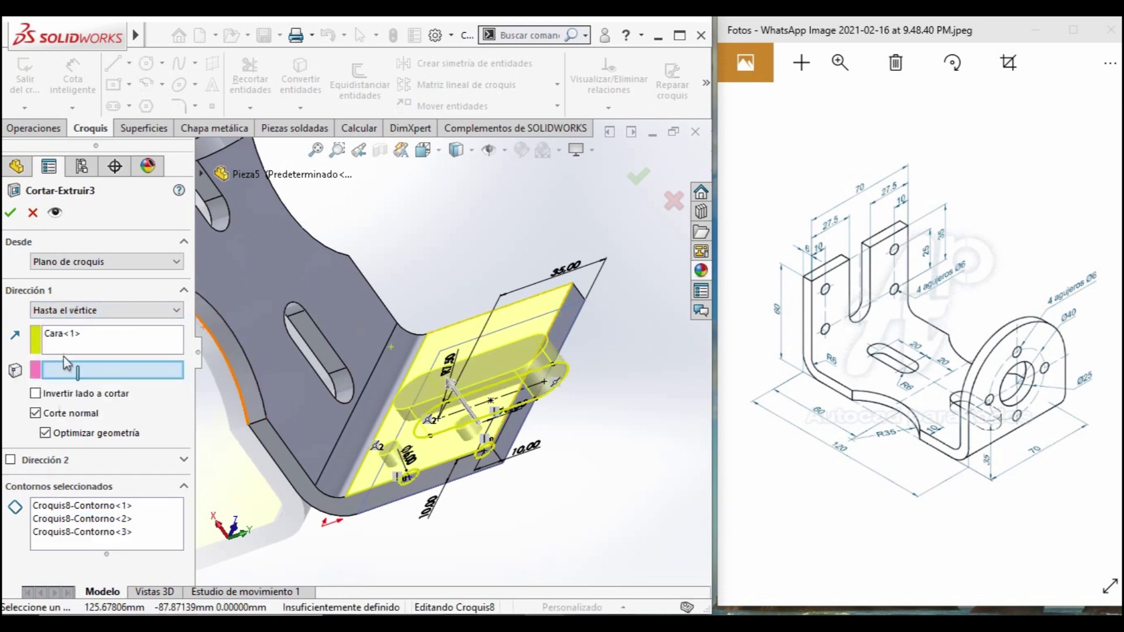
{"action": "right_click", "coordinate": [72, 346]}
{"action": "left_click", "coordinate": [105, 351]}
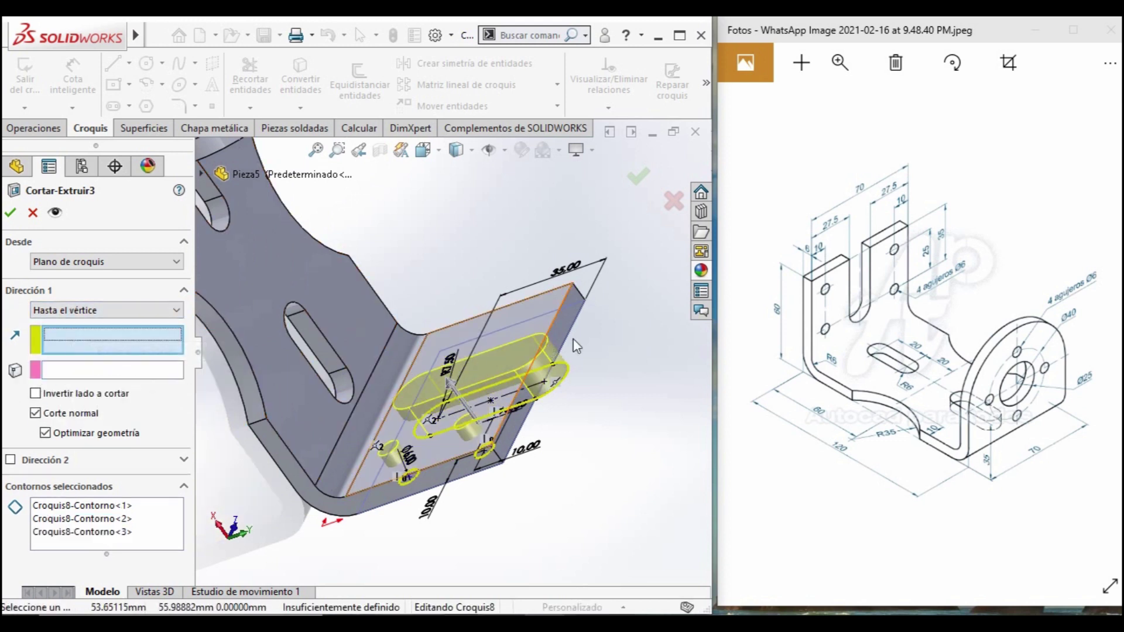
{"action": "left_click", "coordinate": [556, 317]}
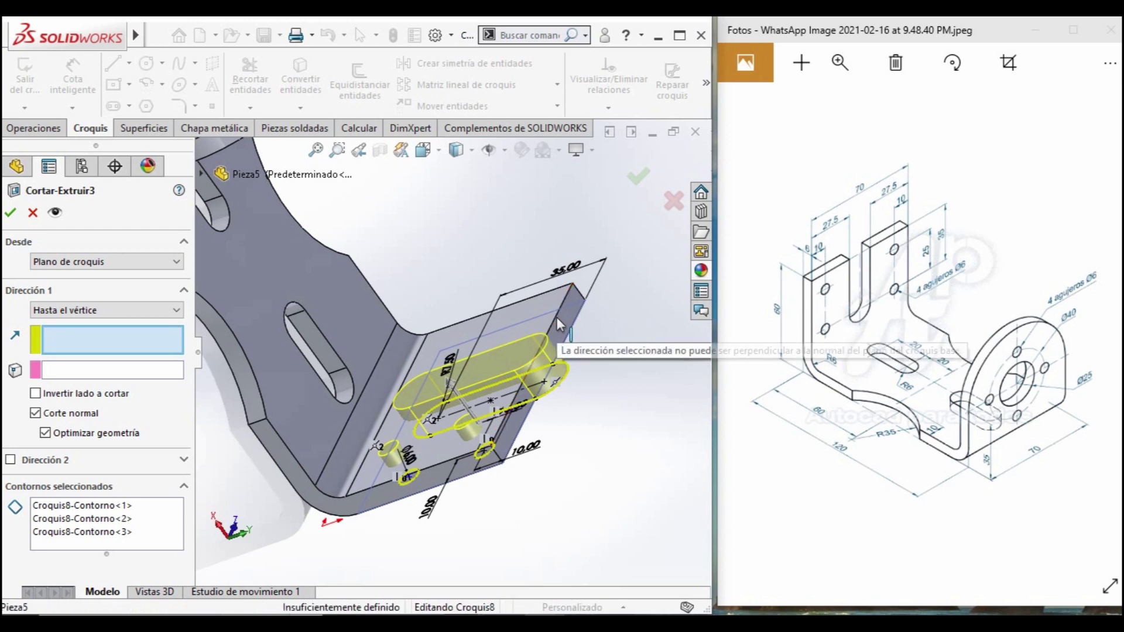
{"action": "left_click", "coordinate": [556, 318]}
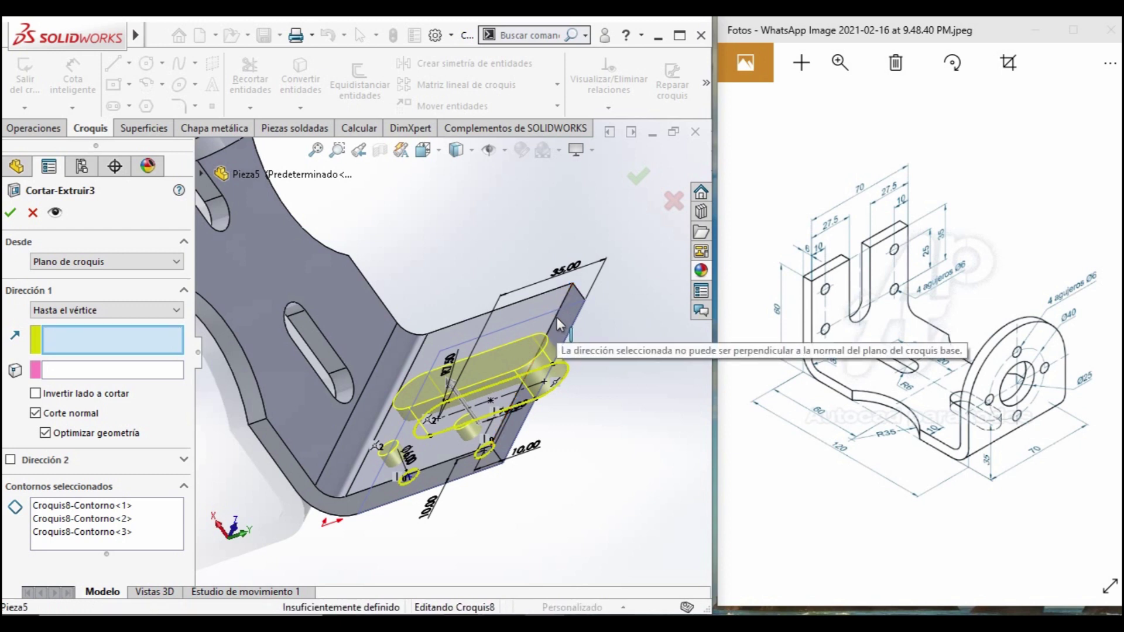
{"action": "left_click", "coordinate": [9, 216]}
Set Cortar-Extruir3 to a 10 mm specified depth and view the bracket isometrically.
{"action": "left_click", "coordinate": [105, 310]}
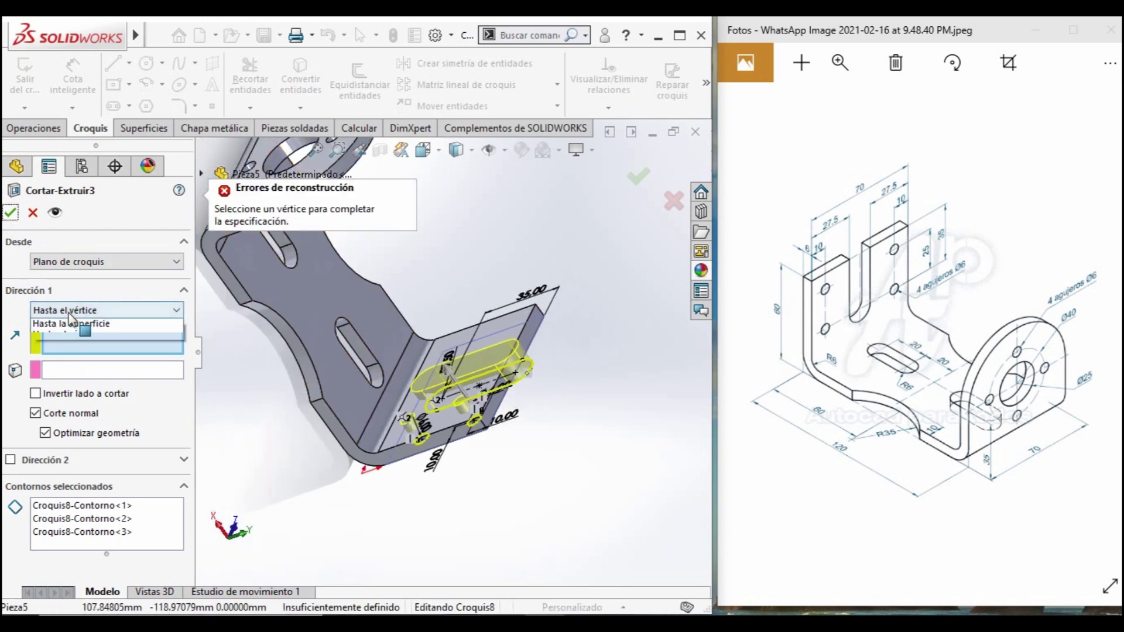
{"action": "left_click", "coordinate": [88, 321]}
{"action": "left_click", "coordinate": [119, 375]}
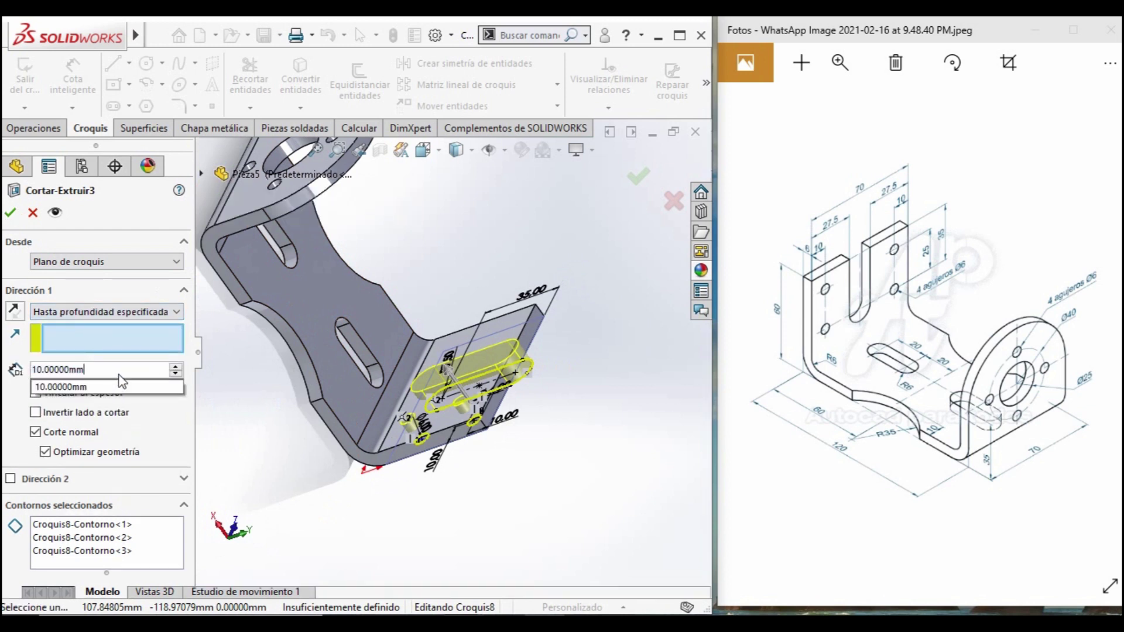
{"action": "left_click", "coordinate": [5, 220]}
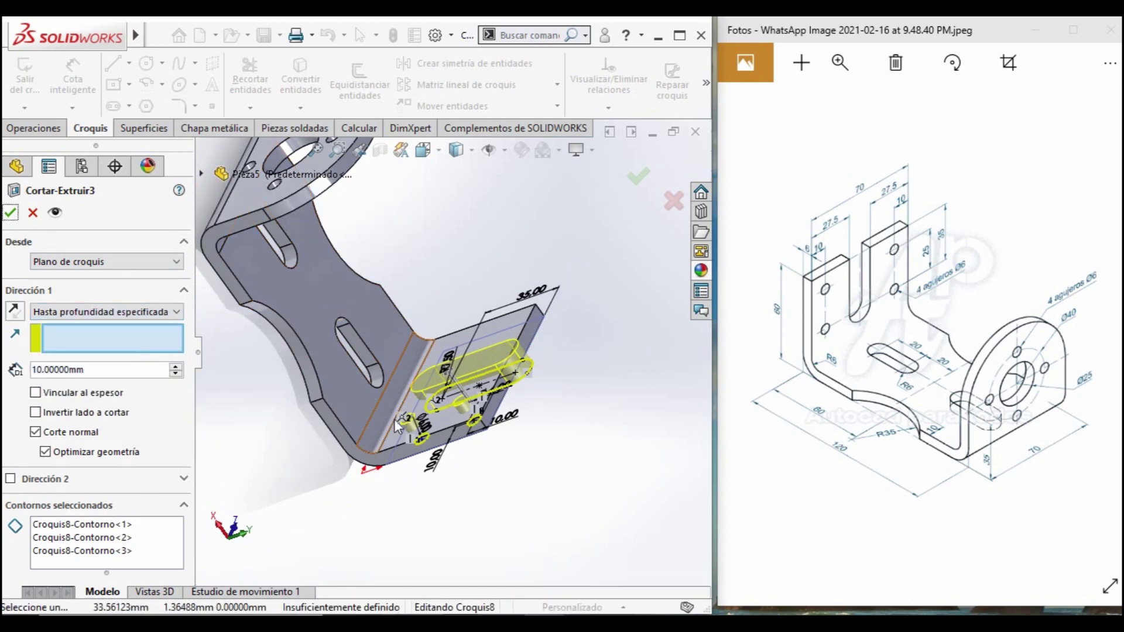
{"action": "left_click", "coordinate": [11, 214]}
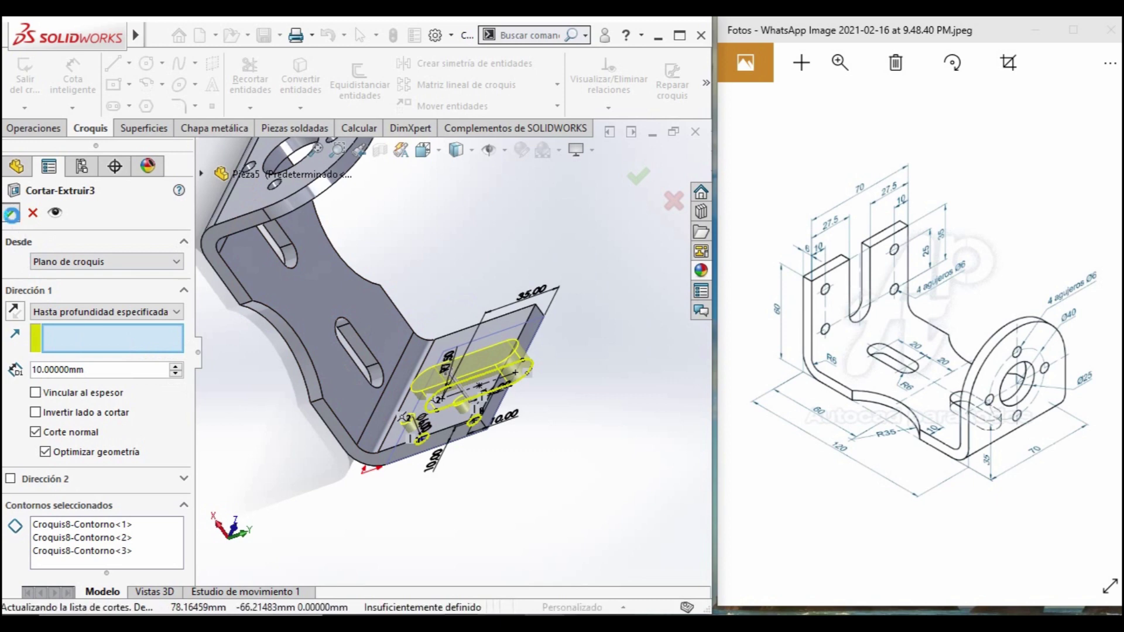
{"action": "key", "text": "ctrl+7"}
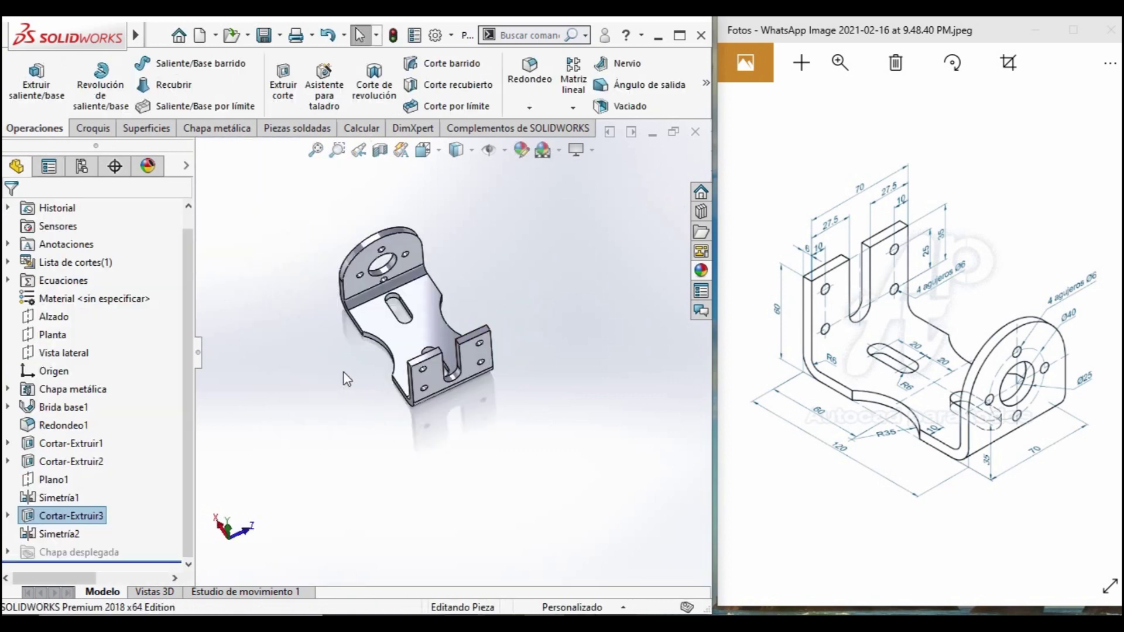